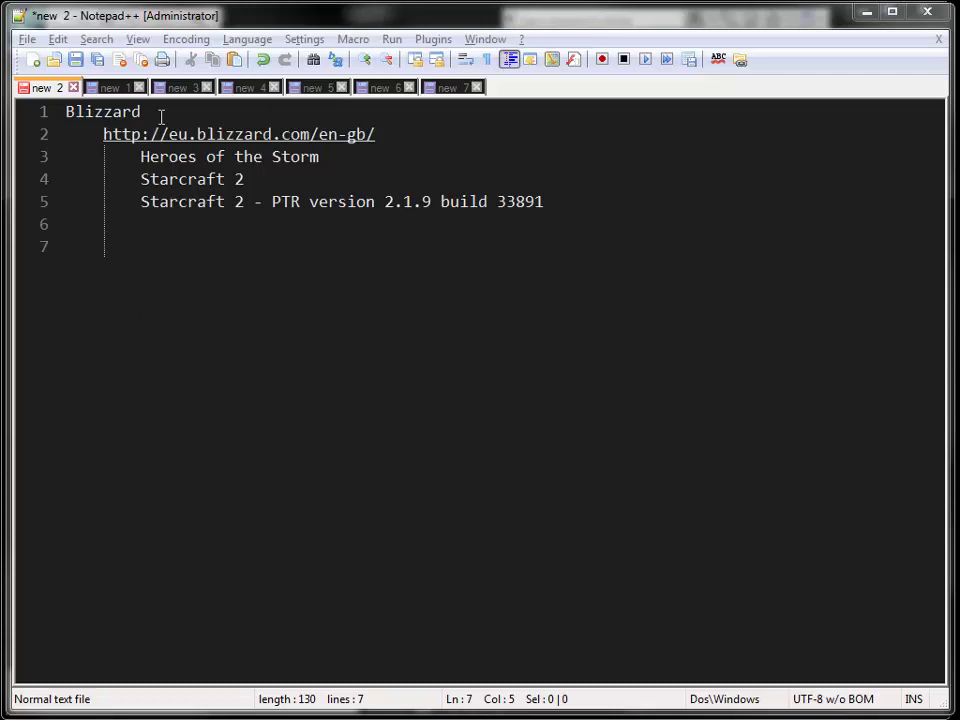
Go over the Blizzard note, highlighting its heading and the Starcraft 2 PTR version line.
left_click_drag(161, 117, 62, 106)
left_click(277, 354)
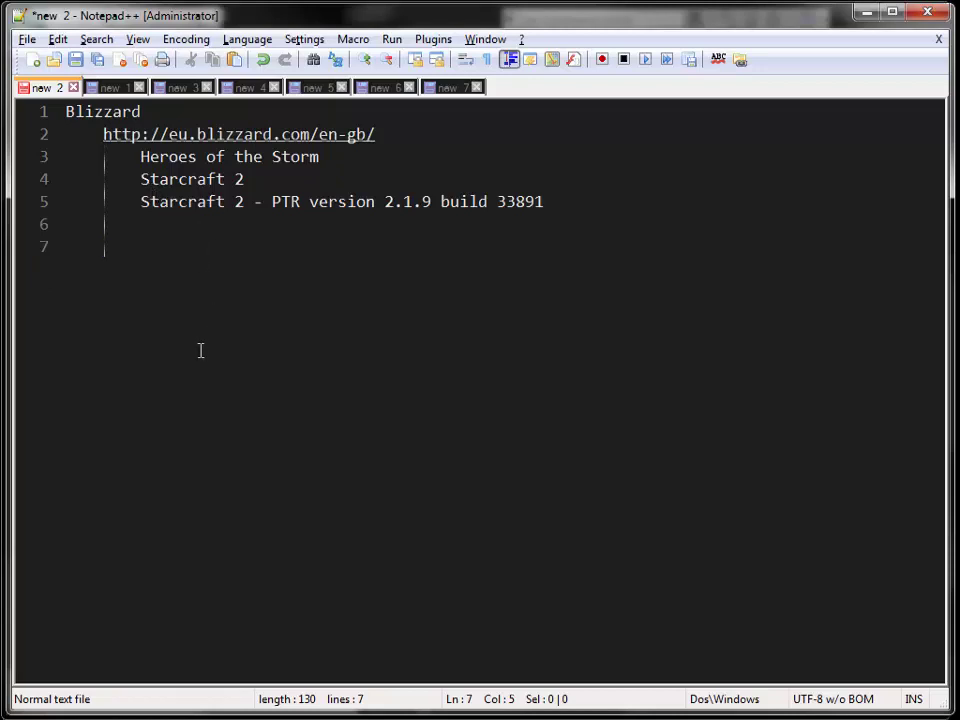
left_click_drag(548, 205, 137, 206)
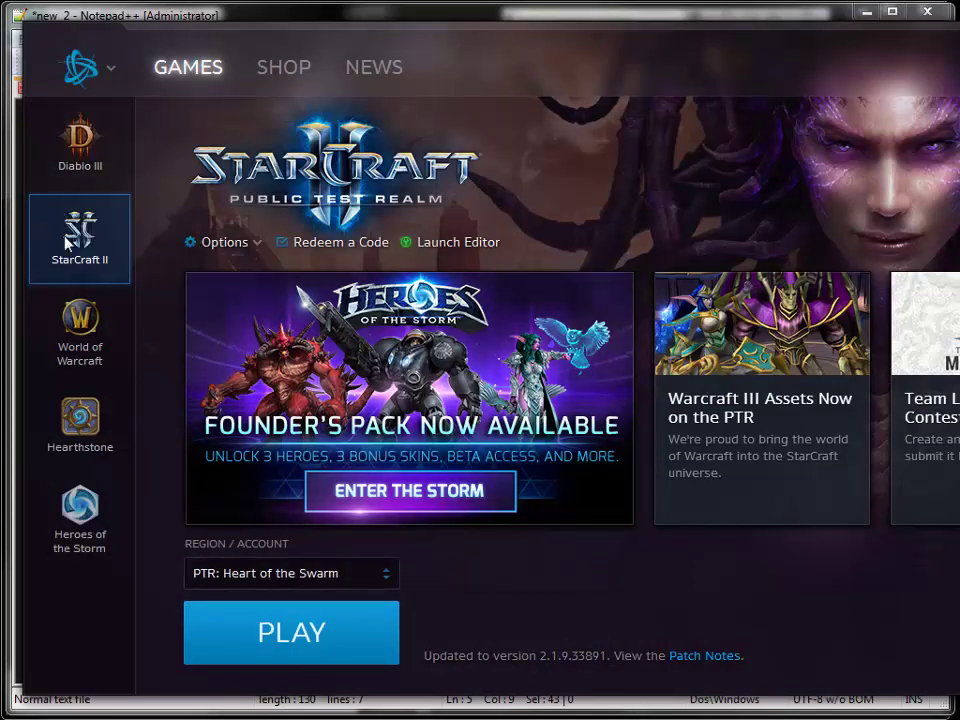
Check the StarCraft II region list in the Battle.net launcher for the PTR: Heart of the Swarm entry, and return to Notepad++.
left_click(388, 582)
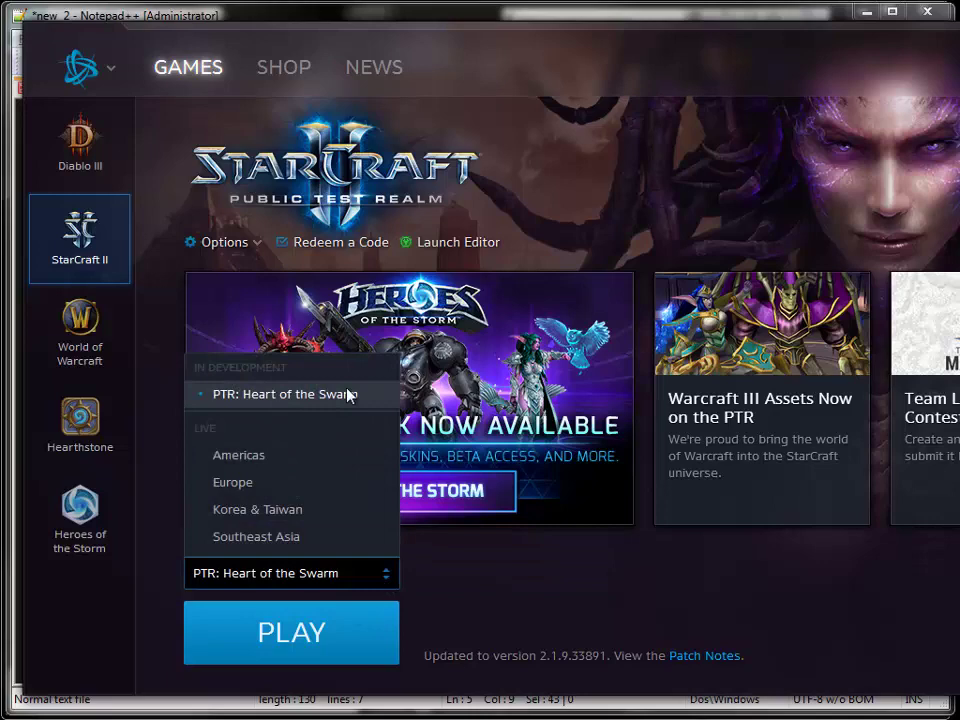
left_click(535, 560)
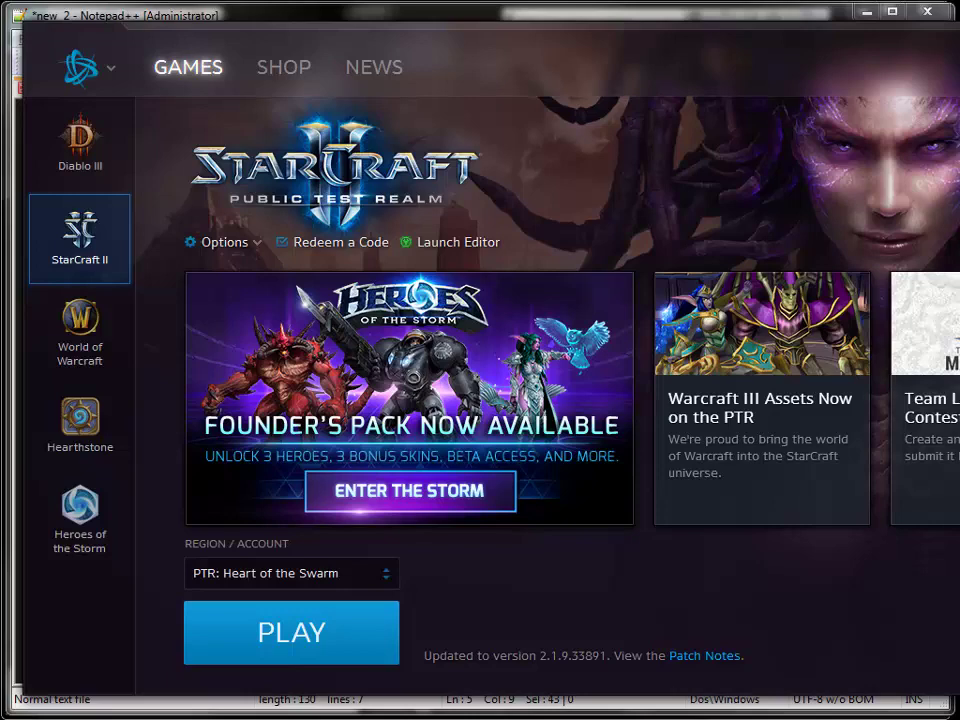
key("alt+Tab")
left_click(231, 328)
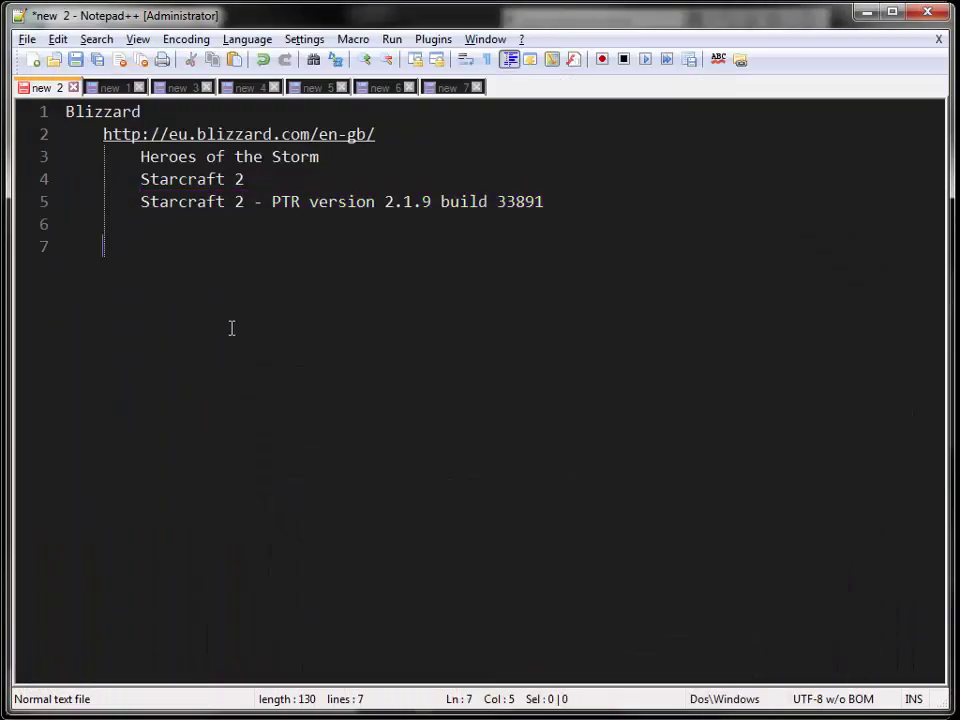
Bring up the CASC VIEWER note and highlight its heading and the word CASC.
left_click(115, 88)
left_click_drag(184, 111, 56, 116)
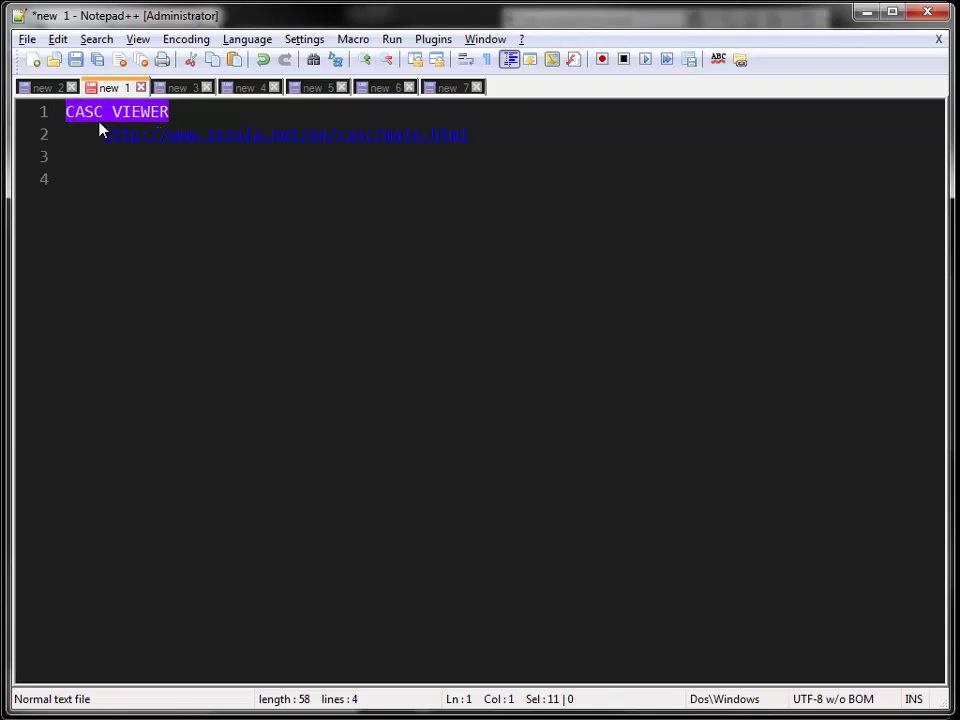
double_click(84, 111)
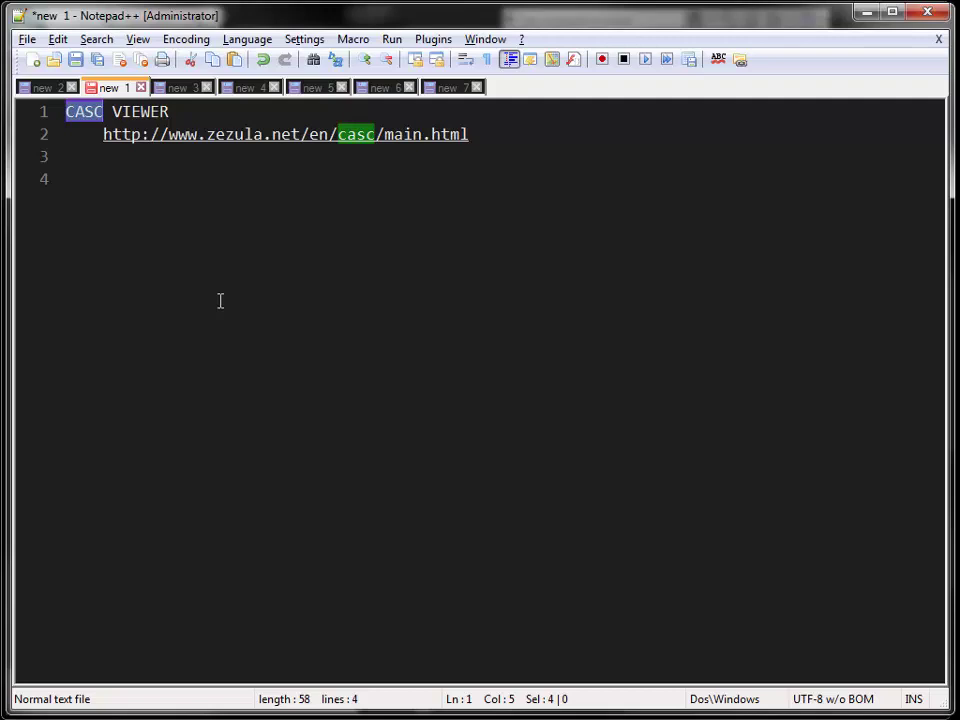
left_click(368, 295)
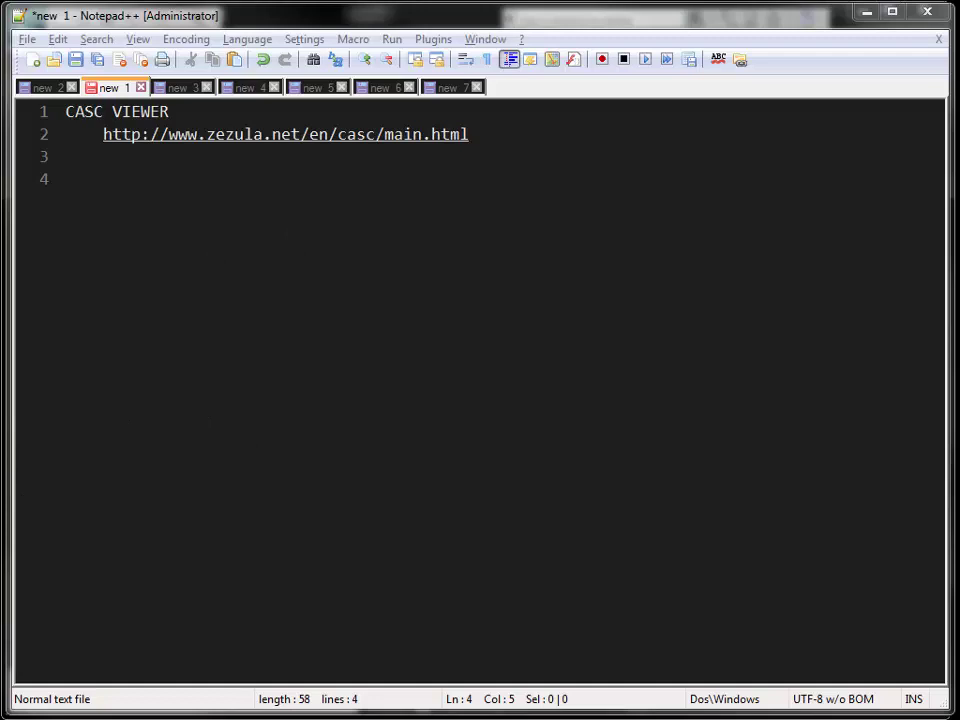
Inspect the Extracted Alpha 33684 folder and its Assets subfolder in Windows Explorer, and return to the notes.
key("alt+Tab")
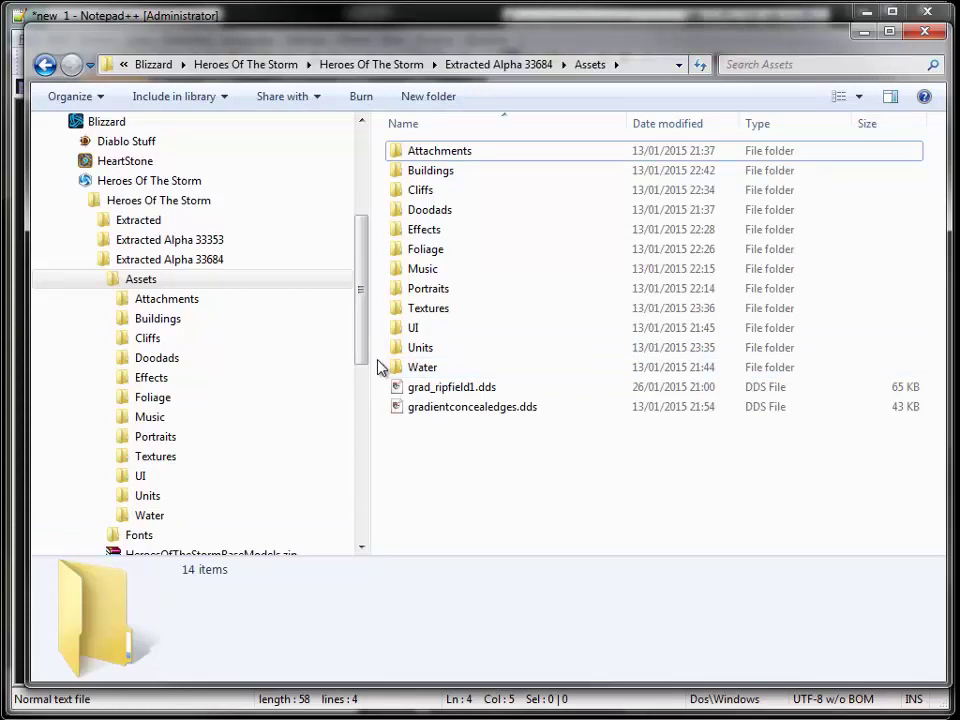
mouse_move(360, 317)
left_mouse_down()
mouse_move(368, 342)
mouse_move(364, 328)
left_mouse_up()
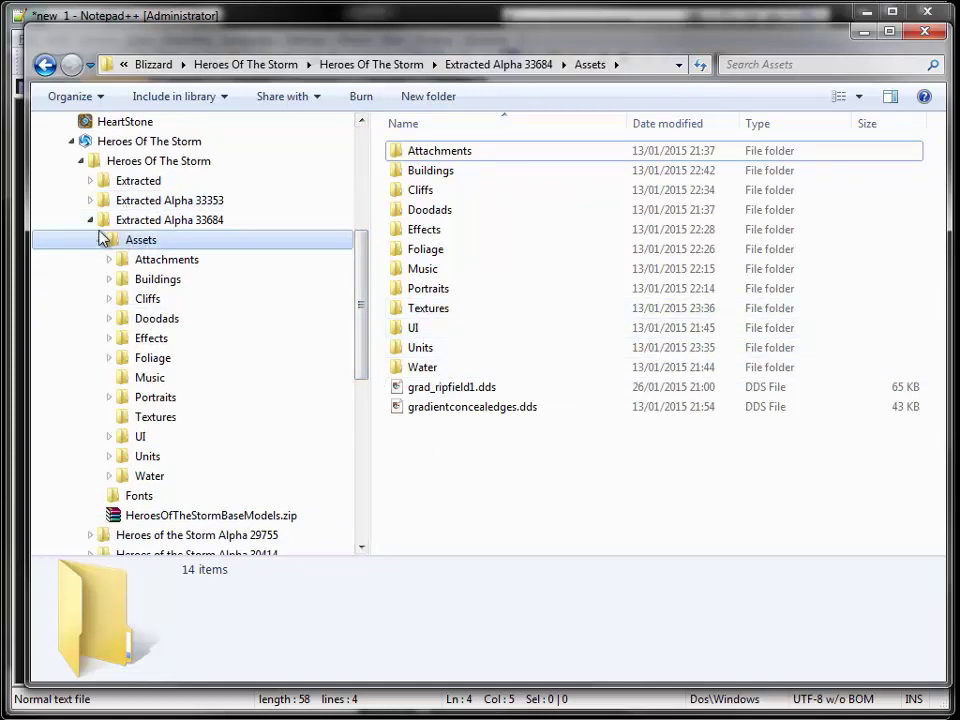
left_click(126, 246)
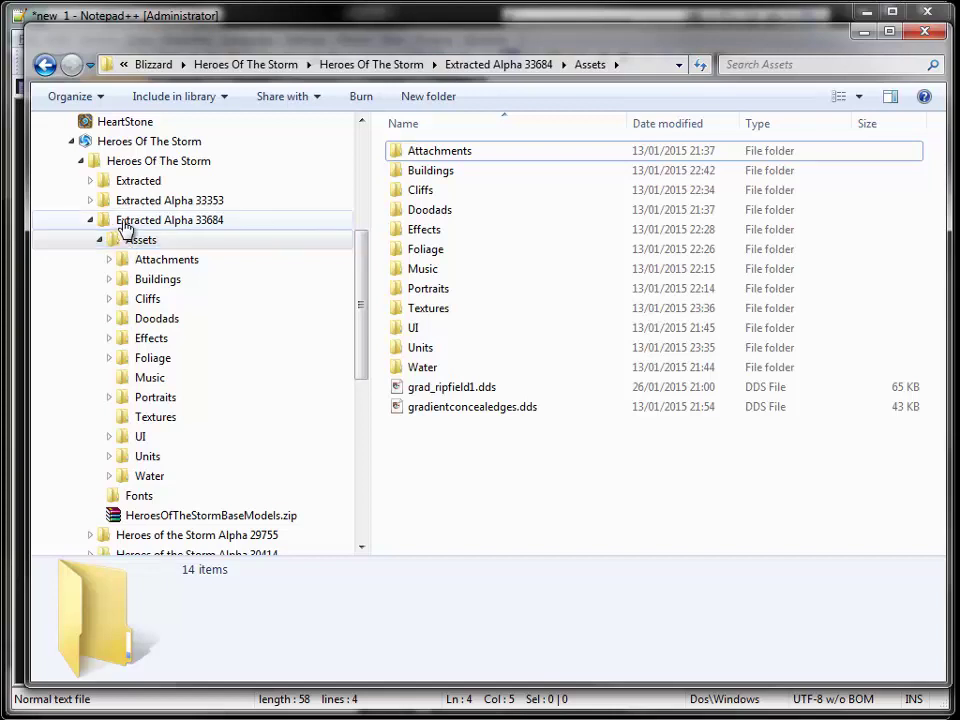
left_click(124, 224)
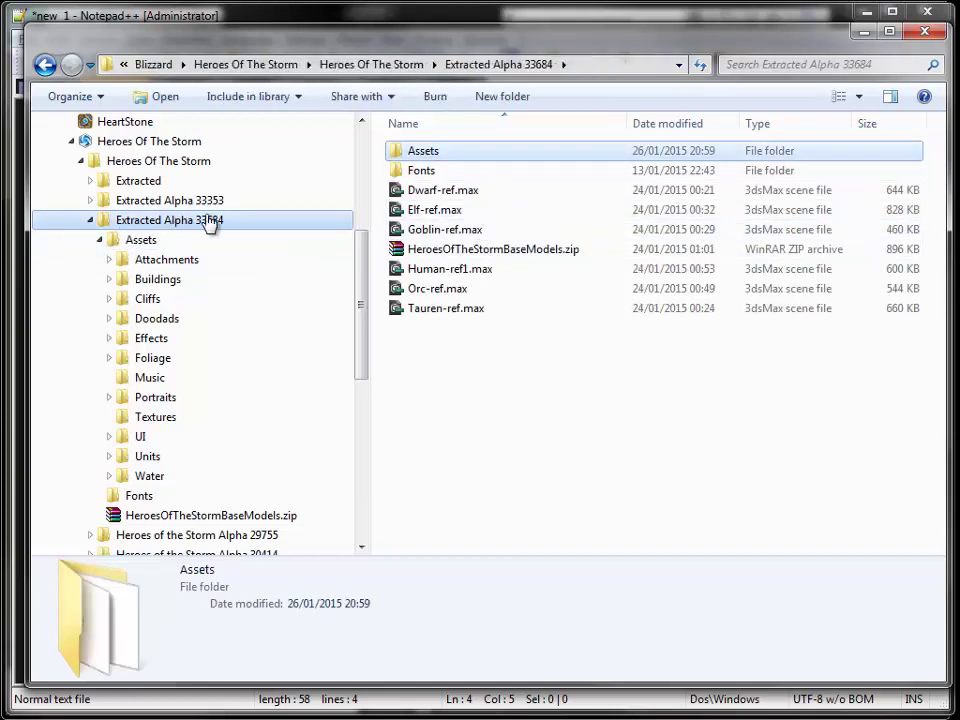
left_click(140, 241)
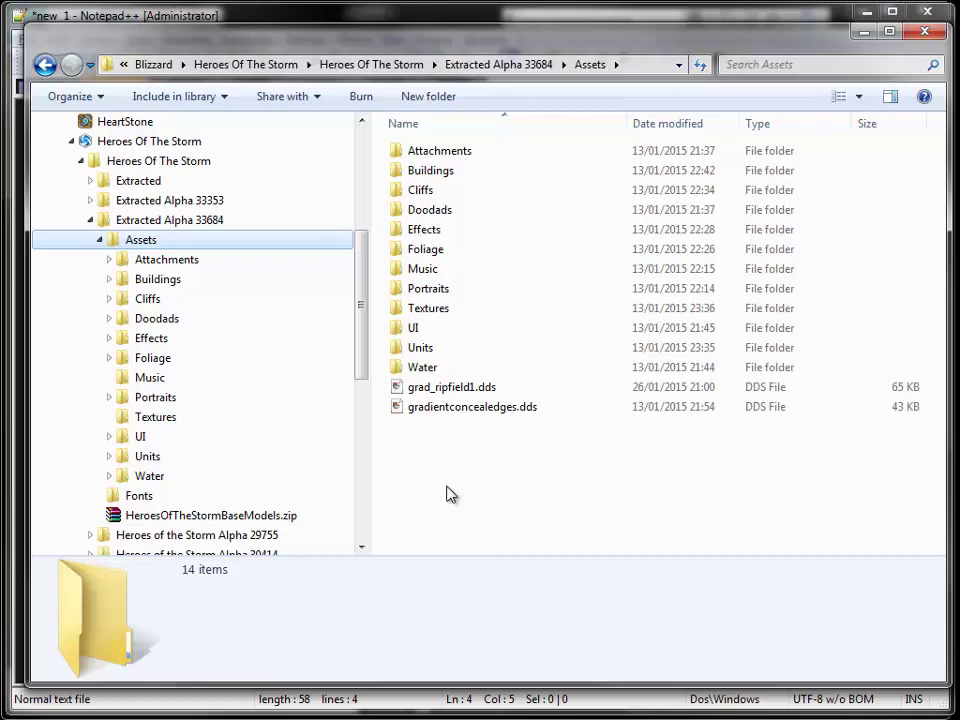
left_click(866, 36)
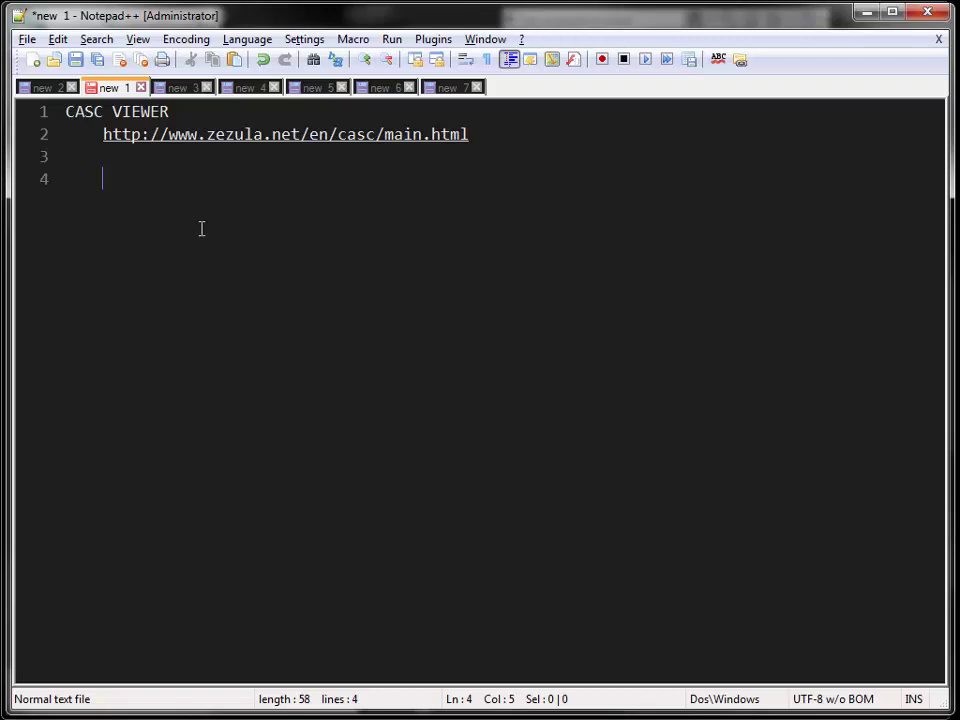
Bring up the MPQ VIEWER note, highlight its heading and compare it with the CASC VIEWER note.
left_click(189, 92)
left_click_drag(161, 111, 44, 116)
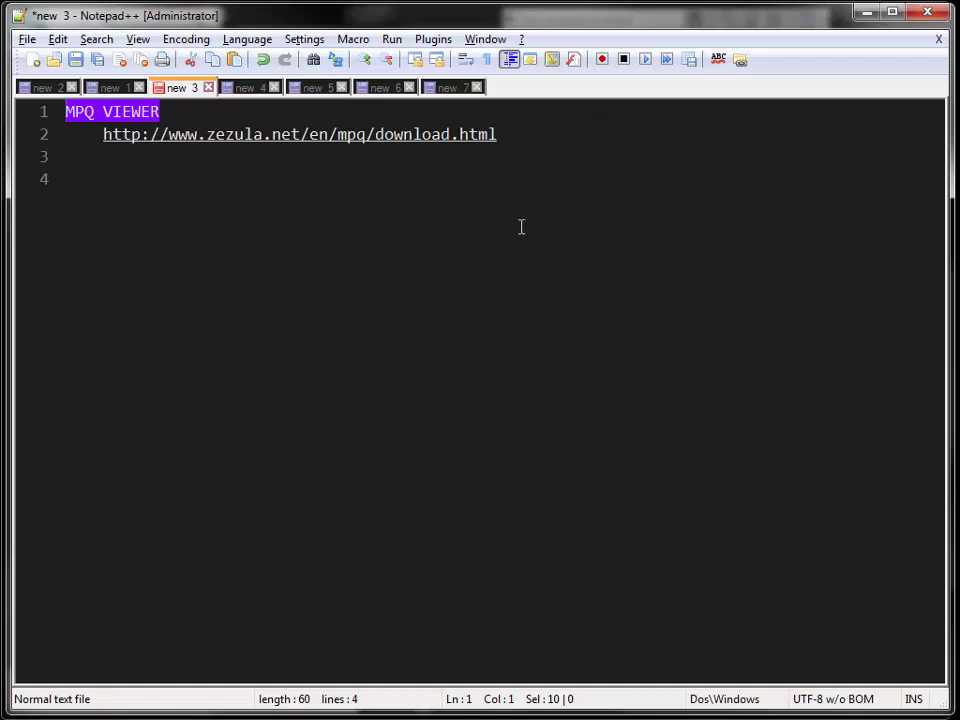
left_click(110, 88)
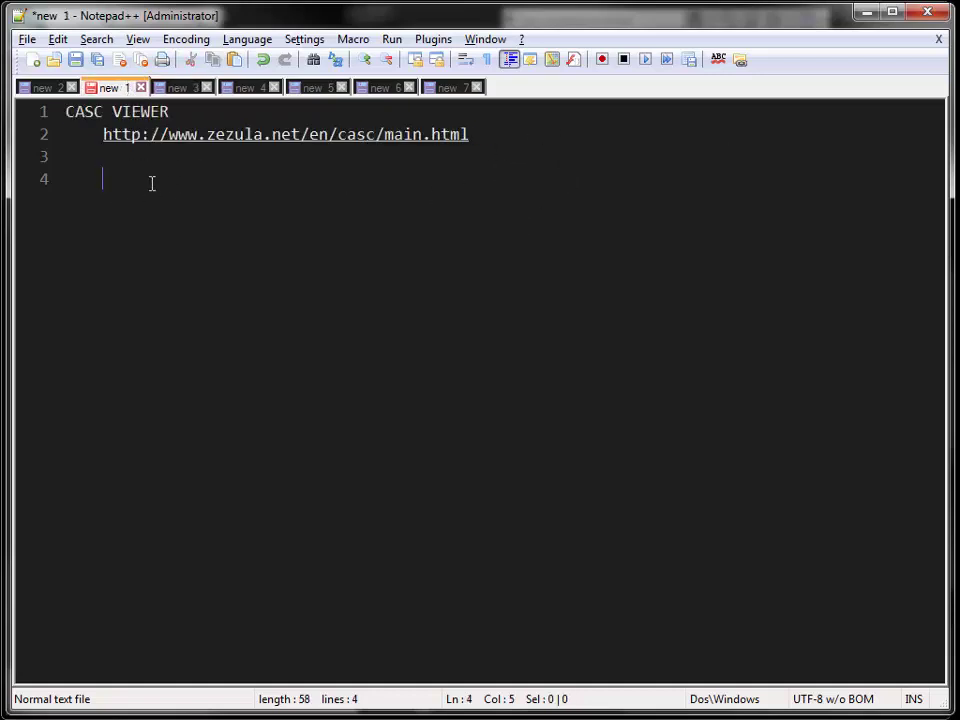
left_click(190, 88)
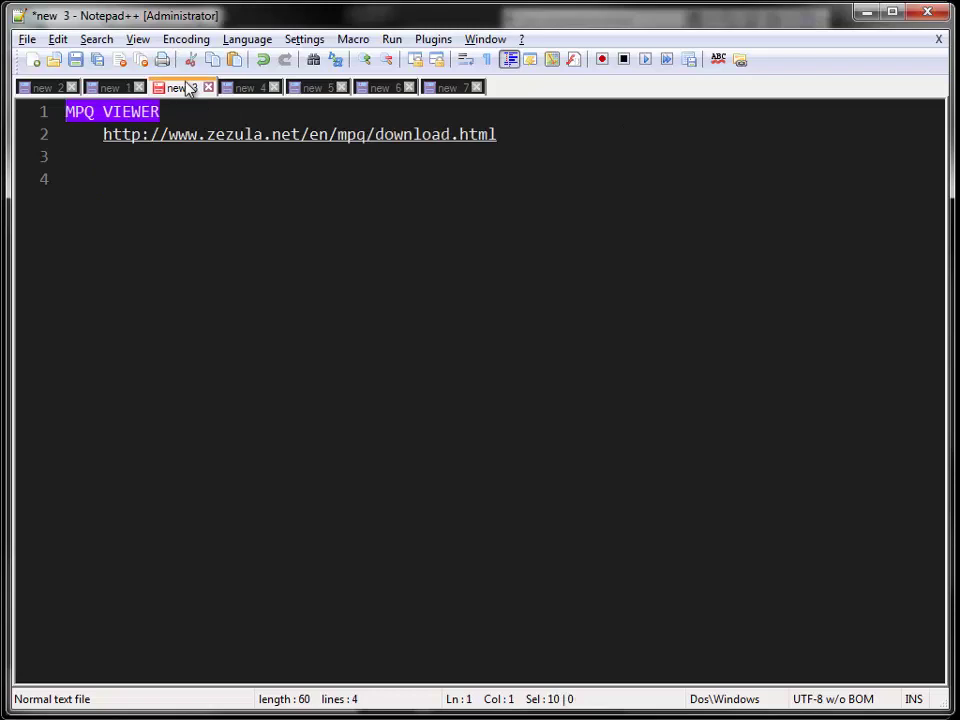
Read the Autodesk 3D Studio Max 2011 note and highlight the heading of the Blizzard SC2 Art Tools 2.1 note.
left_click(253, 93)
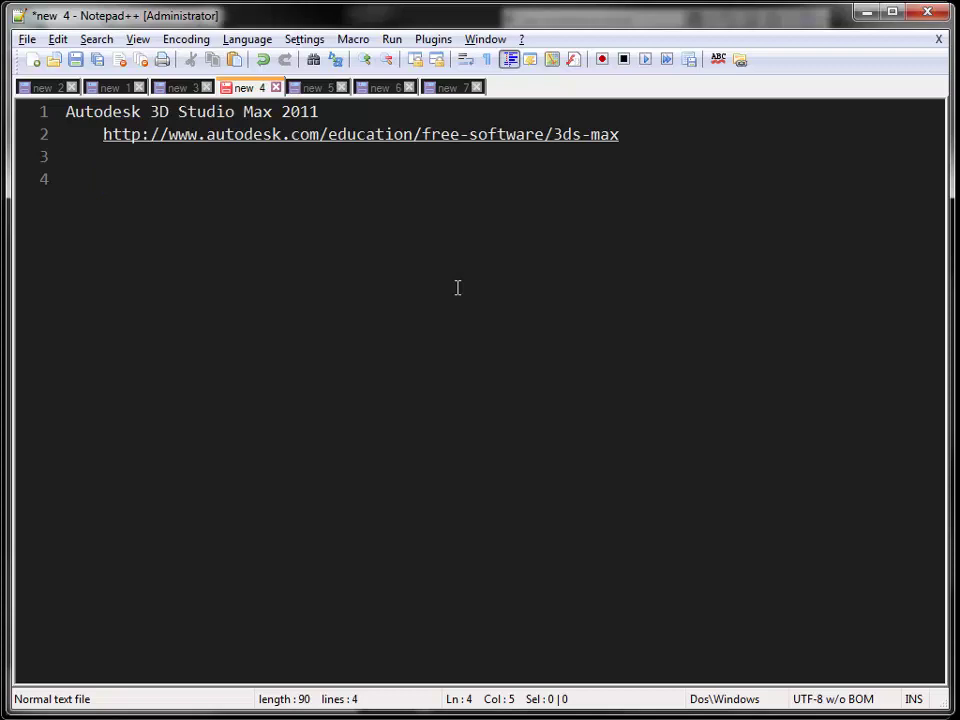
left_click(325, 88)
left_click_drag(375, 110, 17, 118)
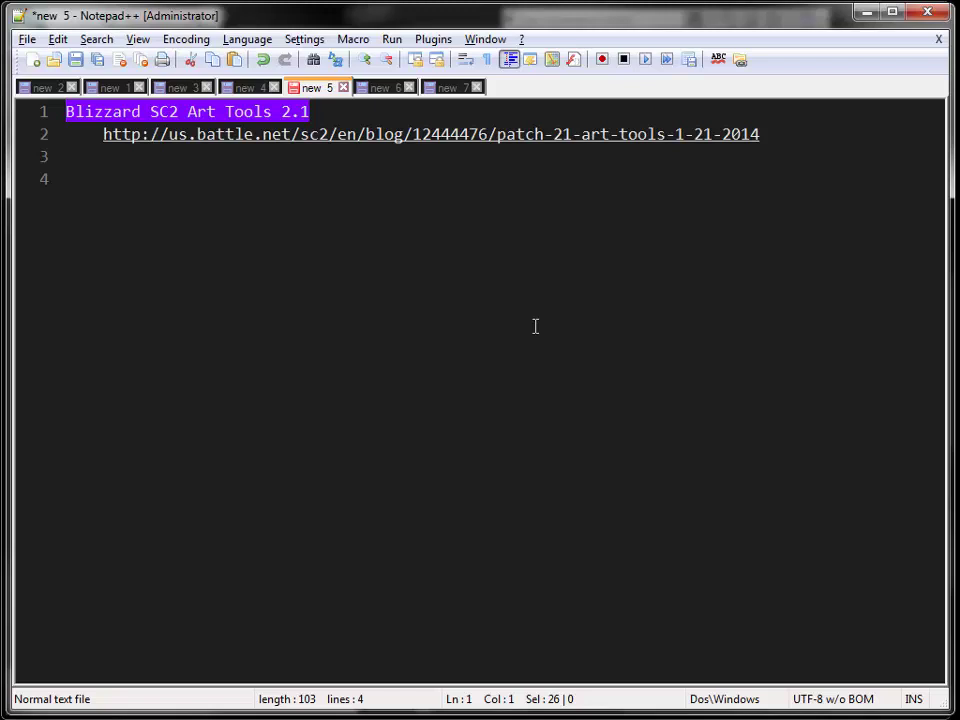
Go over the script download note and the sc2mapster note, highlighting the download heading and the sc2mapster.com address.
left_click(380, 90)
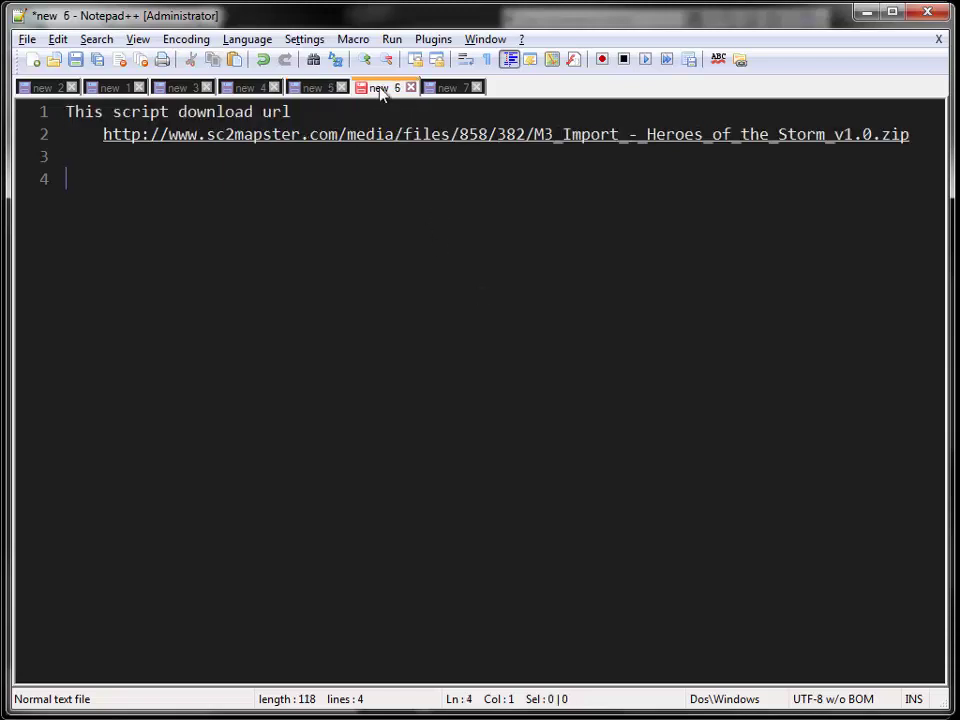
left_click_drag(339, 113, 62, 112)
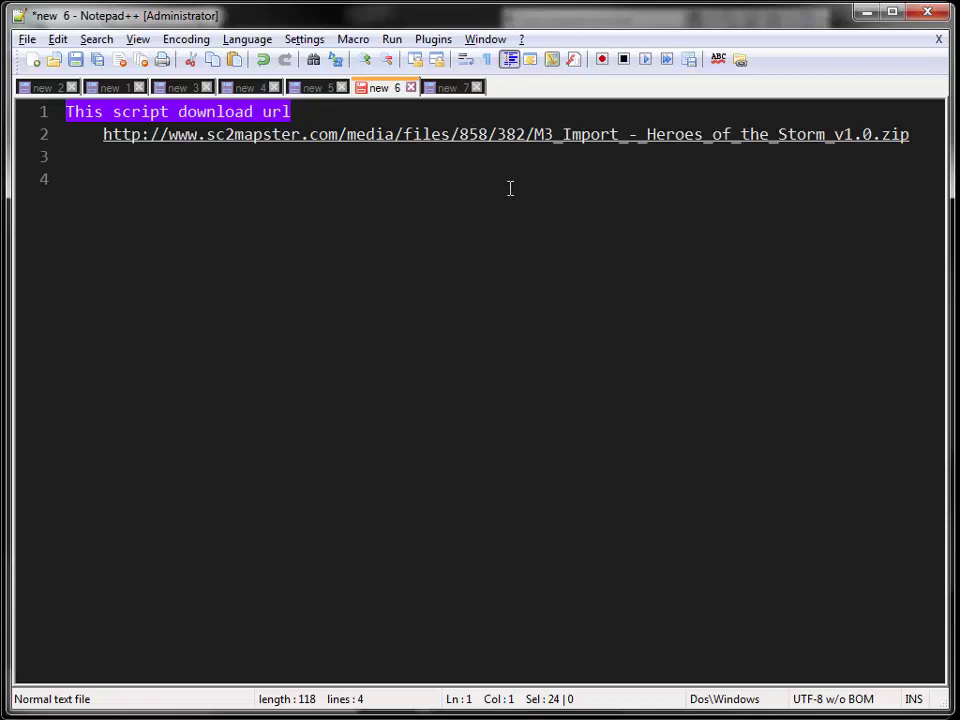
left_click(450, 90)
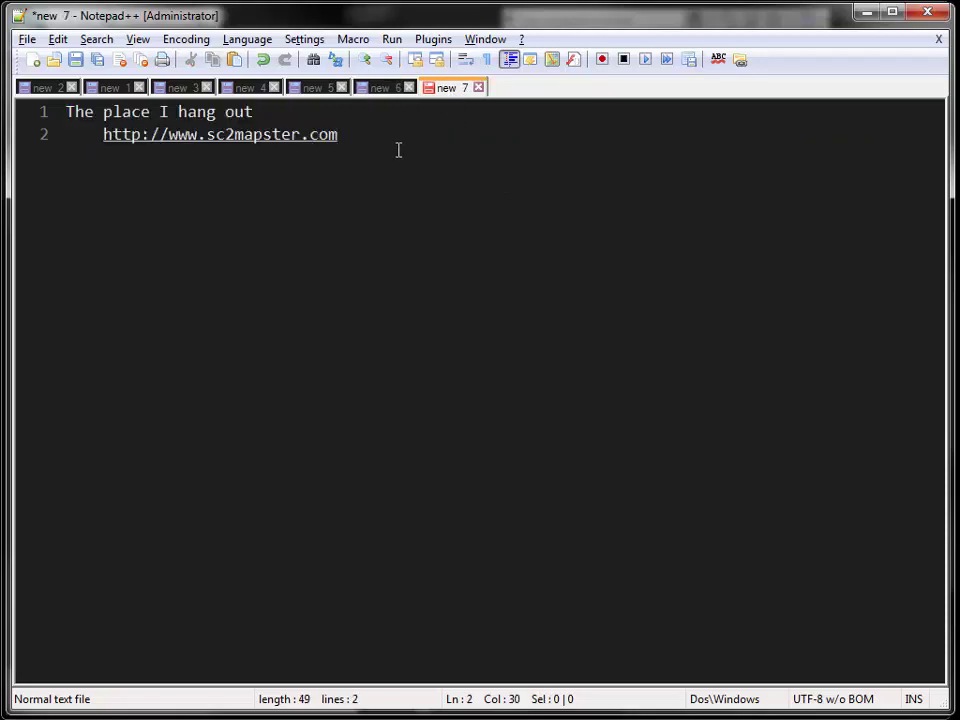
left_click_drag(377, 139, 101, 143)
left_click(339, 180)
Minimize Notepad++ and skim the StarCraft II Patch 2.1 Art Tools article in the browser.
left_click(866, 12)
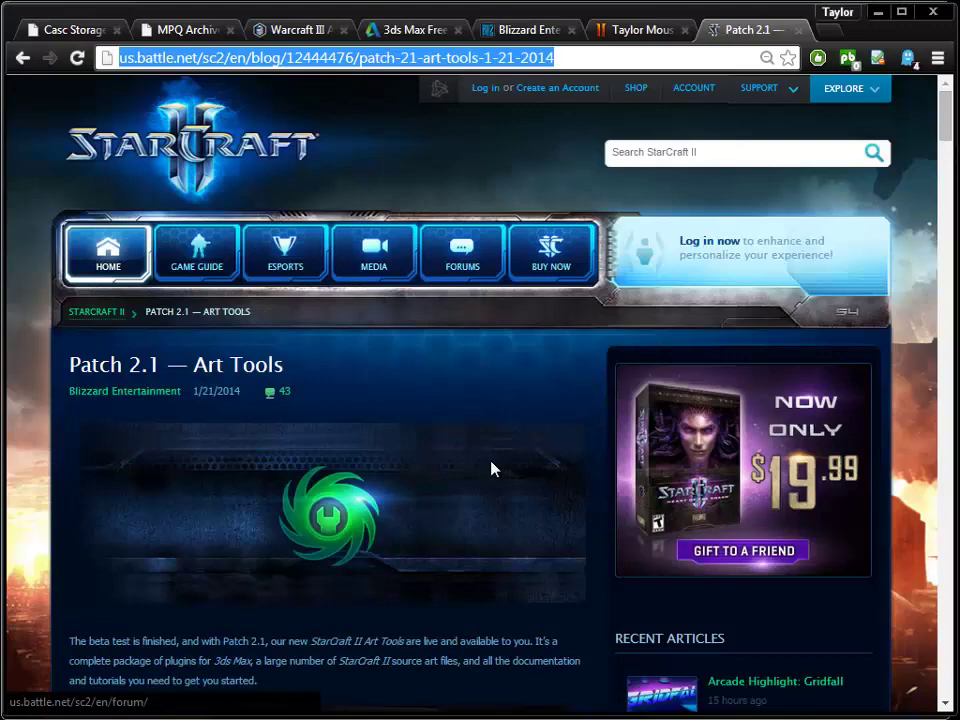
scroll(320, 402, "down", 3)
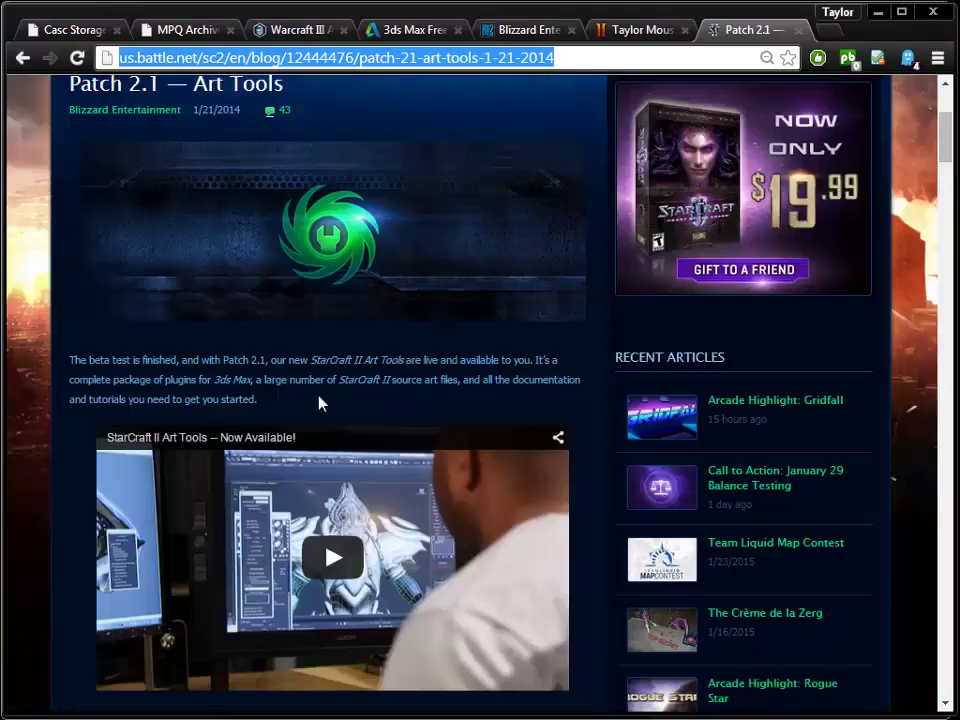
scroll(321, 403, "up", 3)
View the M3 Import script page on SC2Mapster and highlight part of its change log.
left_click(638, 30)
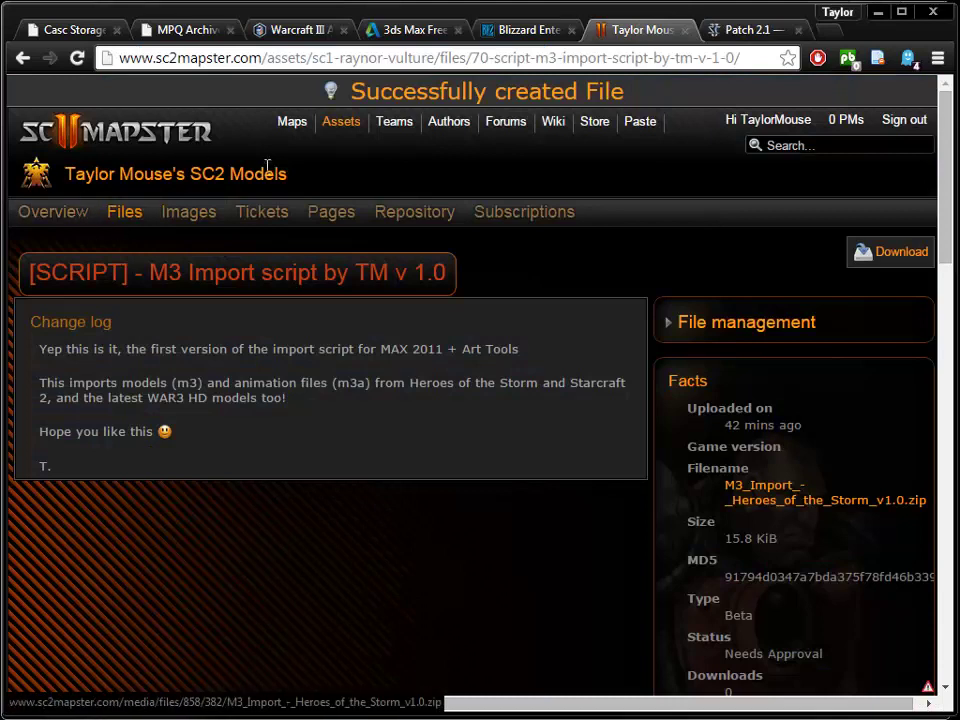
left_click_drag(347, 170, 62, 174)
left_click_drag(156, 432, 609, 377)
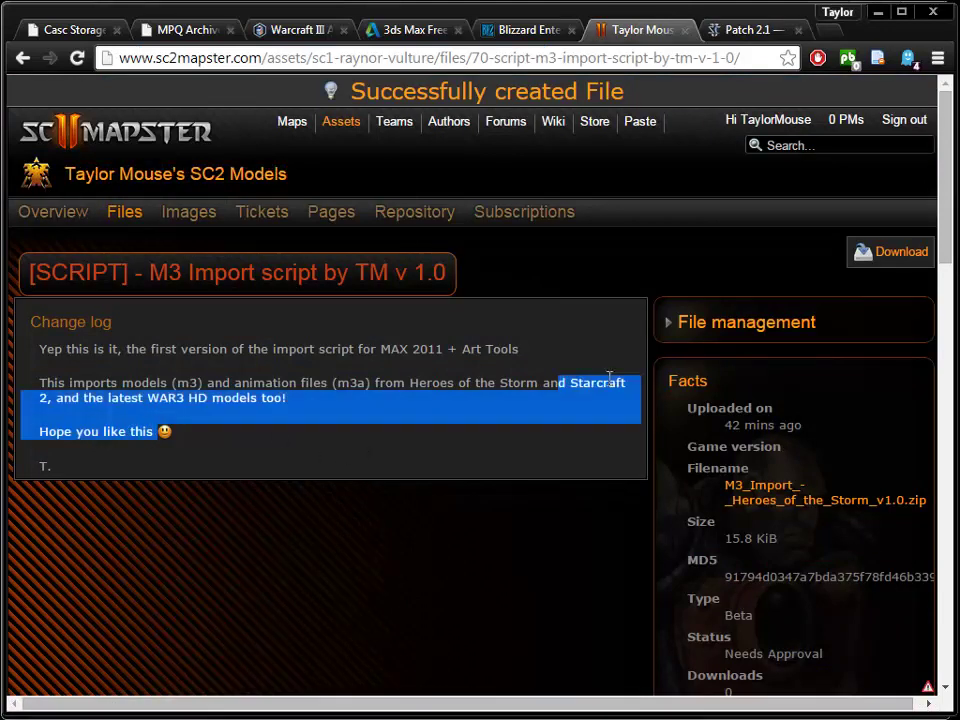
left_click(549, 311)
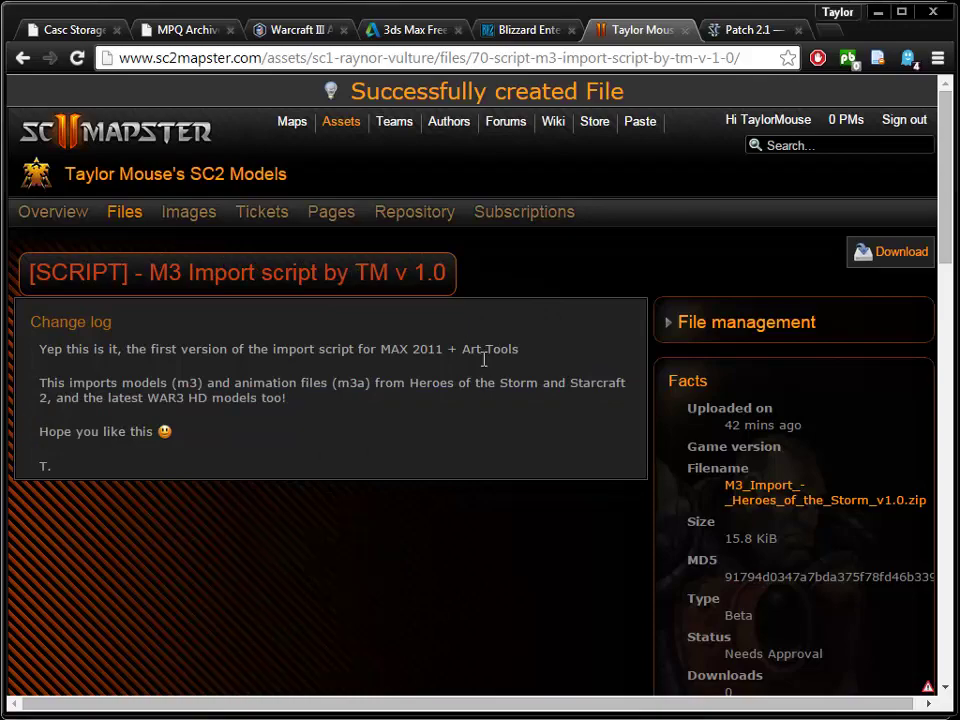
Look over the Blizzard Entertainment home page, browsing its game banners for Heroes of the Storm.
left_click(510, 36)
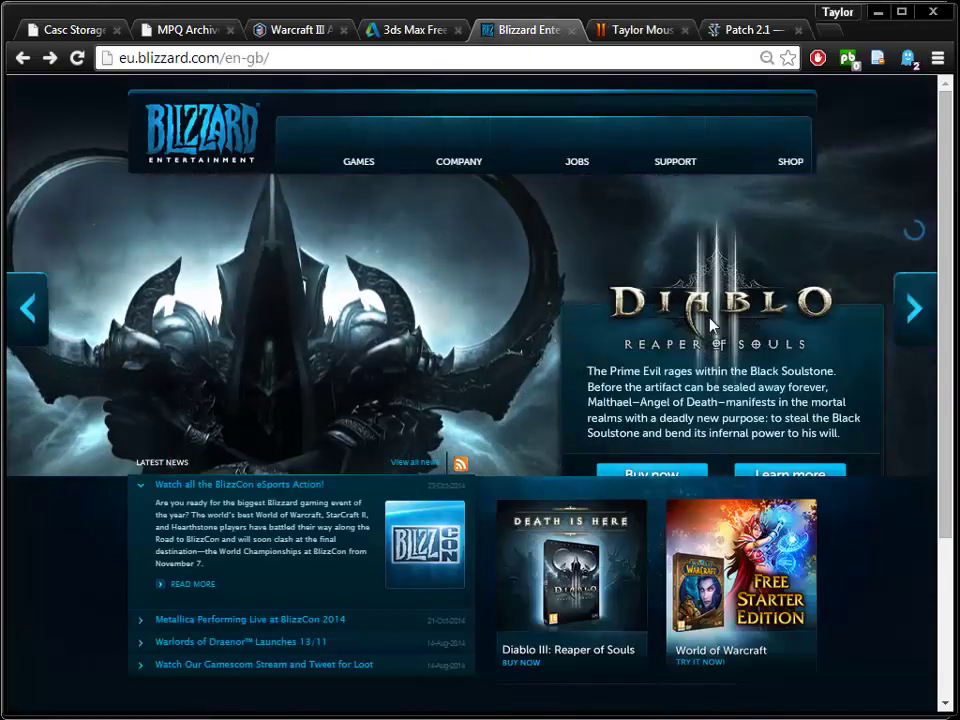
left_click(917, 311)
left_click(920, 314)
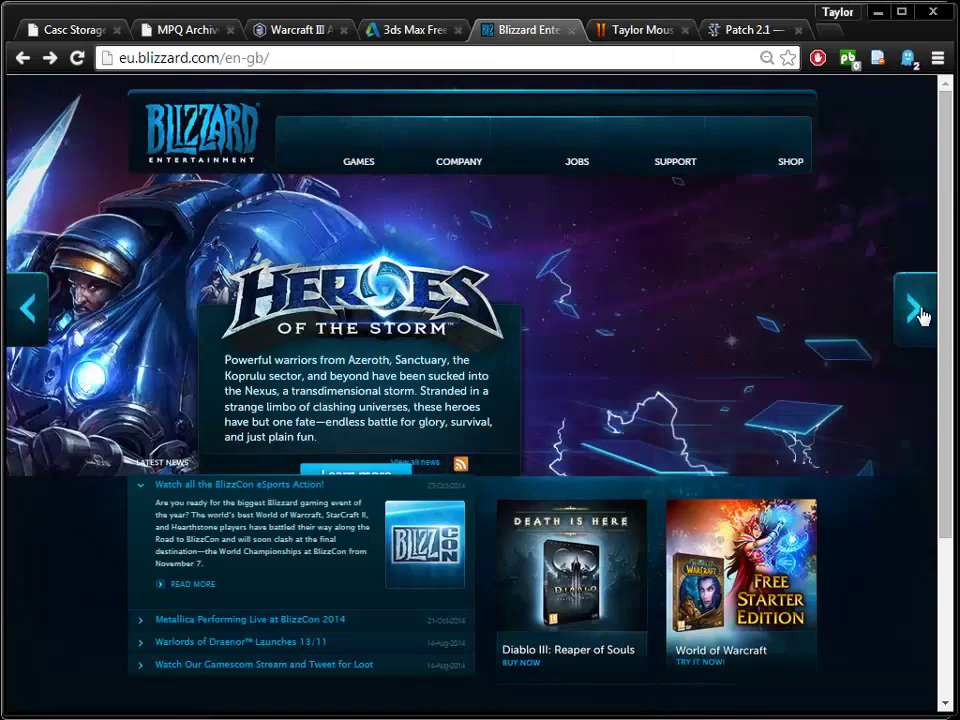
left_click(919, 316)
left_click(26, 322)
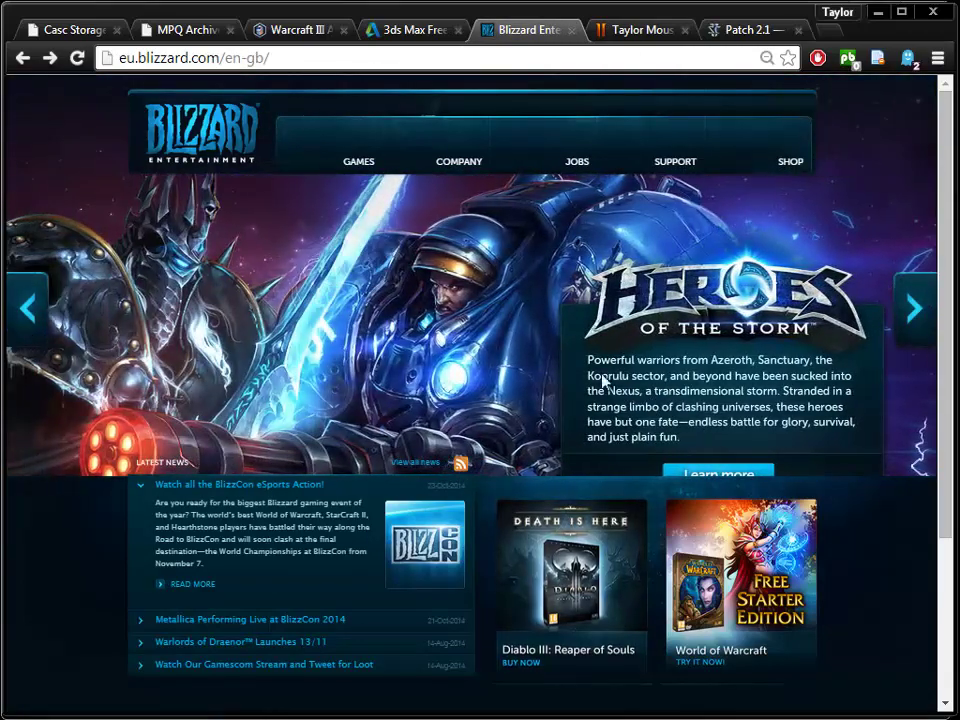
scroll(433, 402, "down", 3)
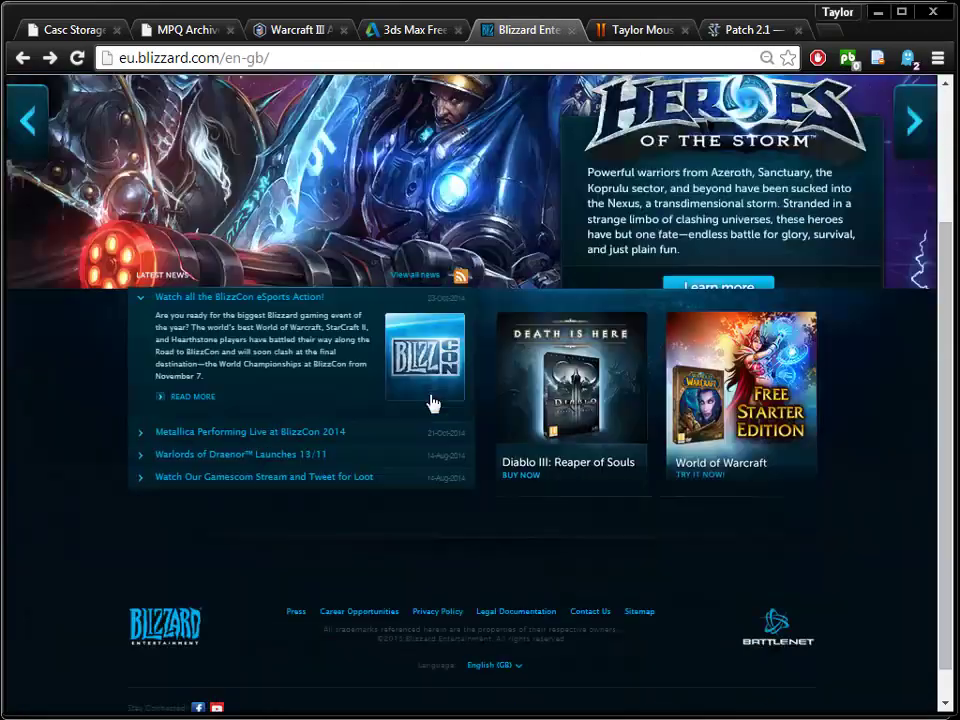
scroll(433, 401, "up", 3)
View the Autodesk 3ds Max free software page and skim the Warcraft III assets article about the PTR.
left_click(405, 30)
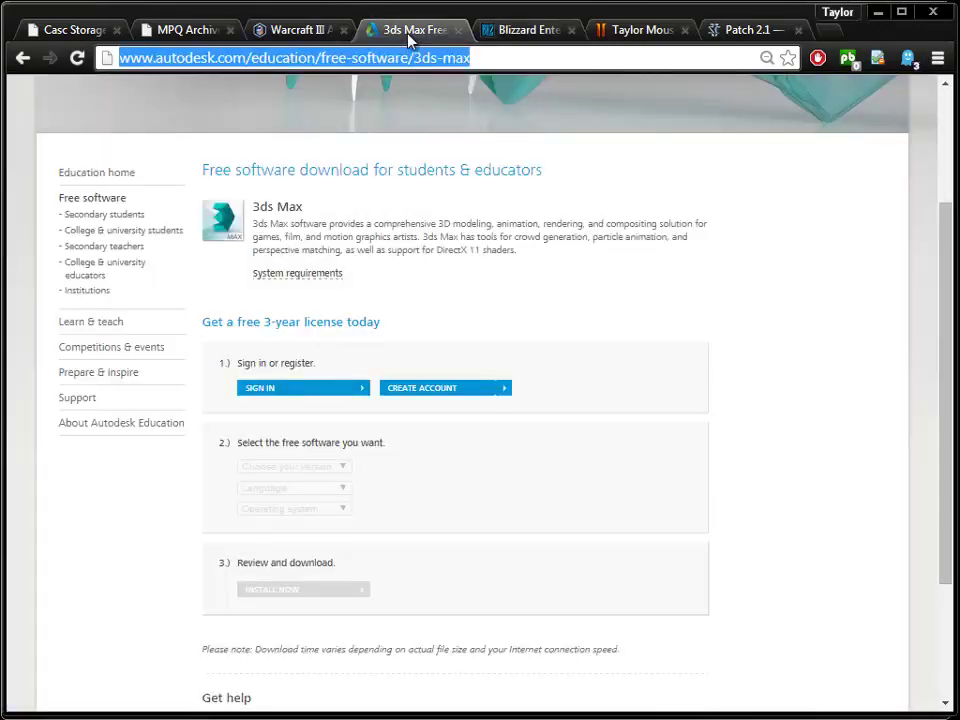
left_click(310, 30)
scroll(152, 341, "up", 4)
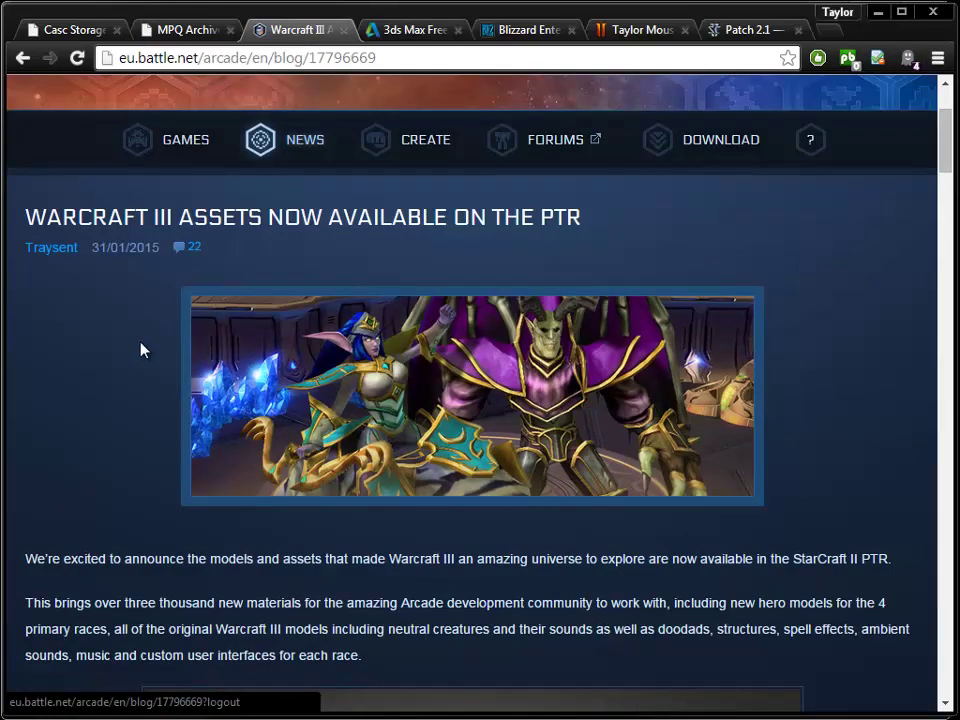
scroll(79, 437, "down", 10)
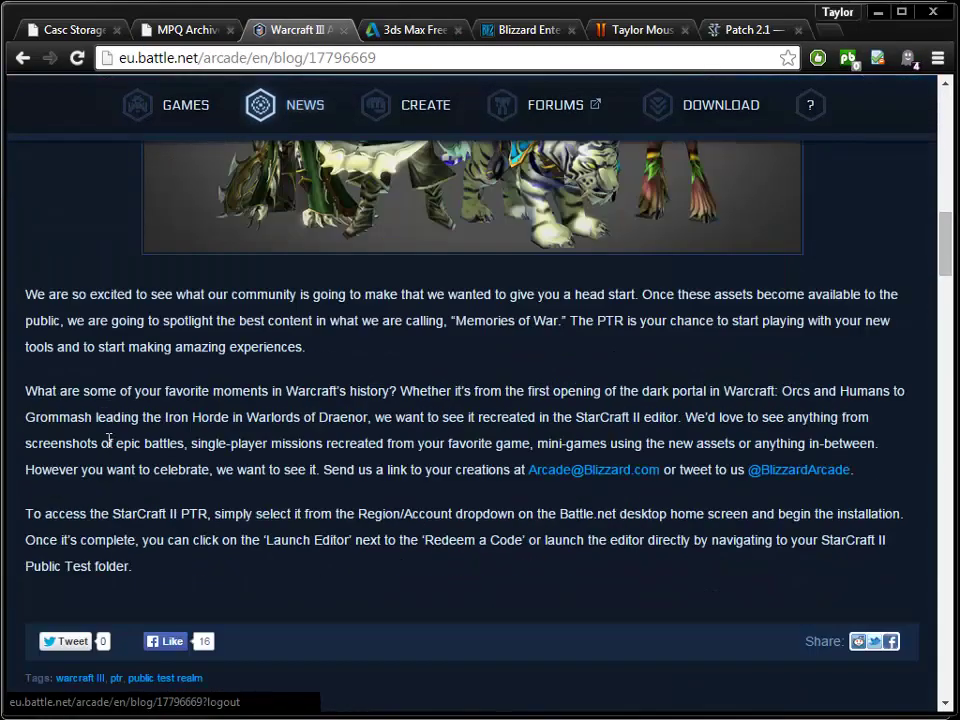
View the MPQ Editor and CascView download pages, minimize the browser and Notepad++, and switch to 3ds Max.
left_click(190, 30)
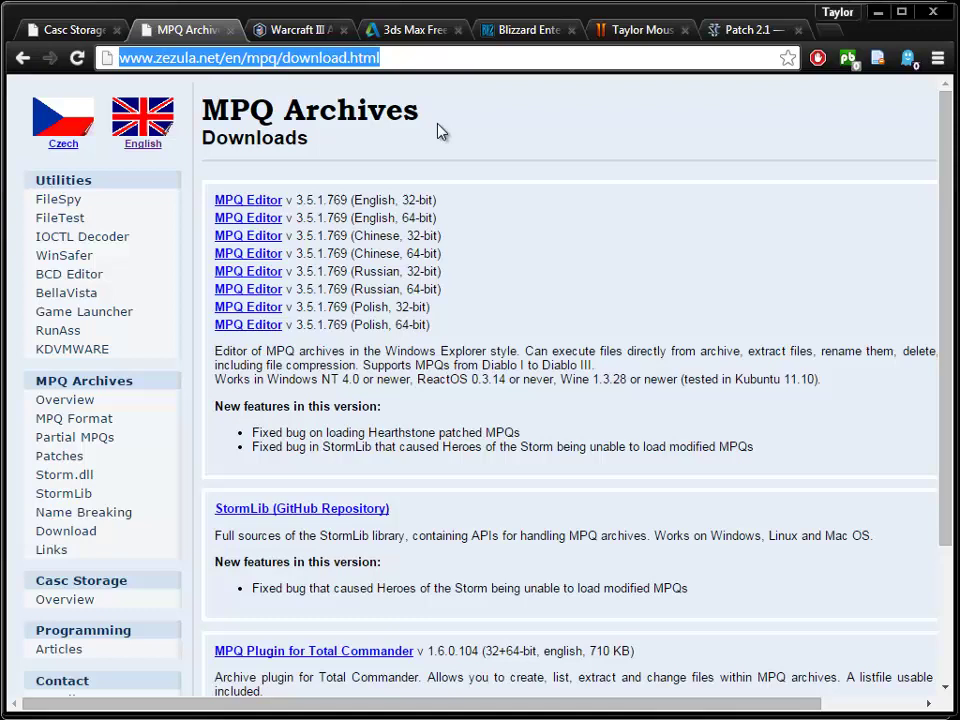
left_click(62, 33)
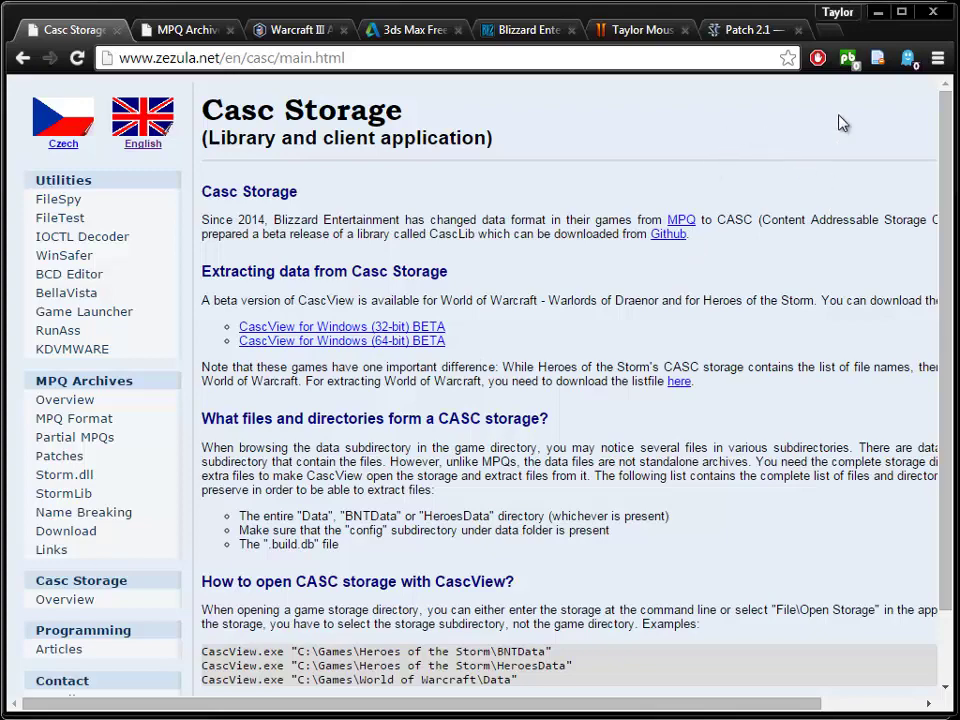
left_click(880, 14)
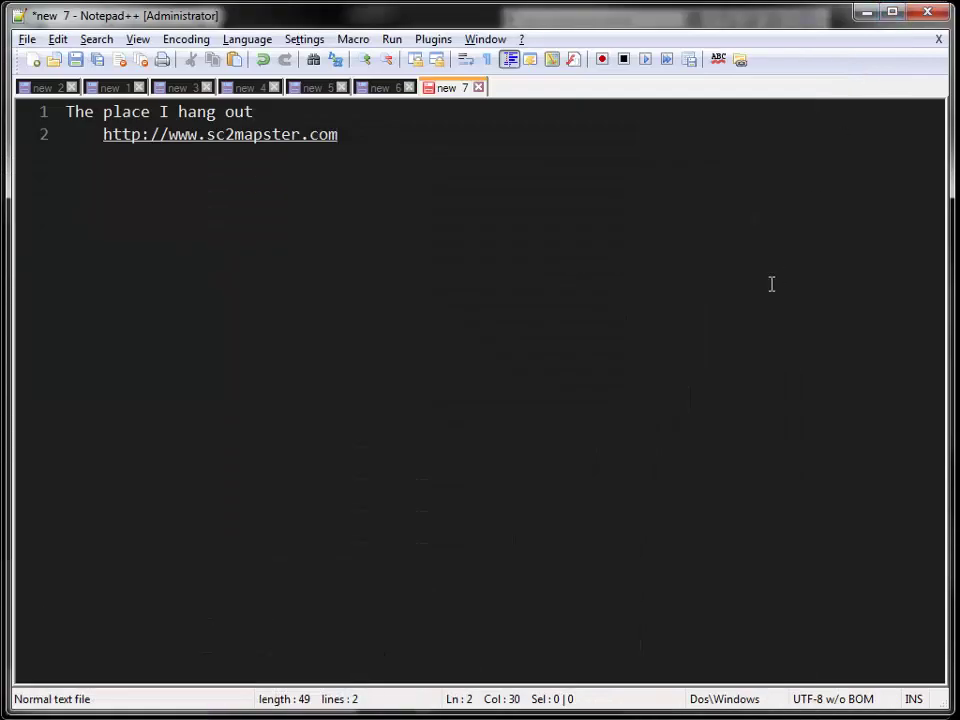
left_click(866, 14)
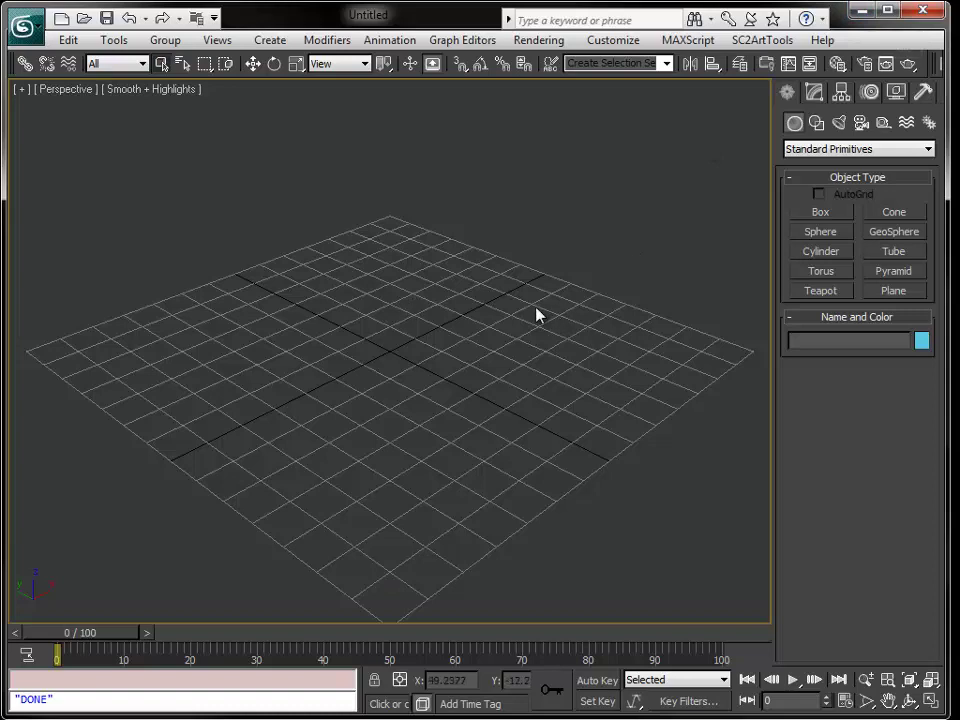
Look over the available SC2ArtTools commands.
left_click(765, 40)
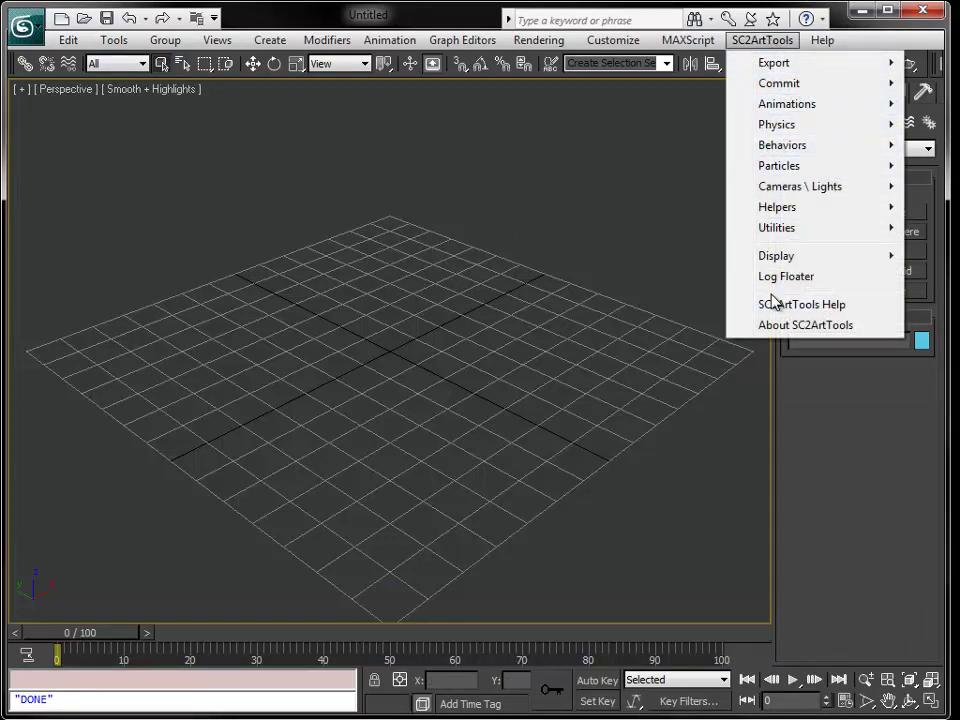
mouse_move(738, 52)
left_click(698, 199)
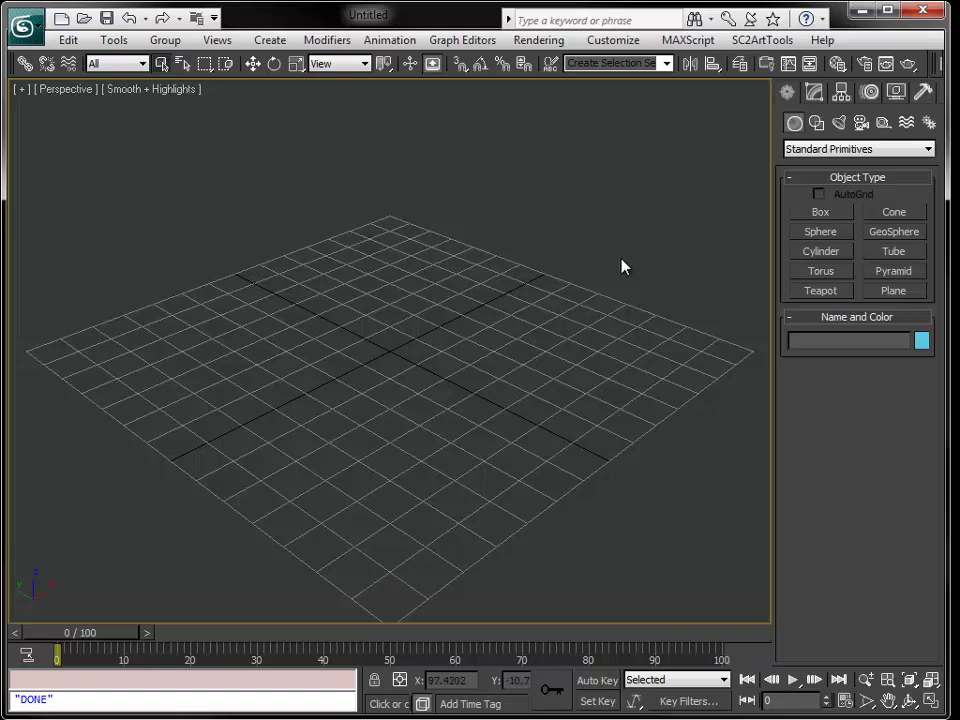
Evaluate the M3 Import - Heroes of the Storm v1.0.ms script in the MAXScript Editor and close the editor.
left_click(689, 42)
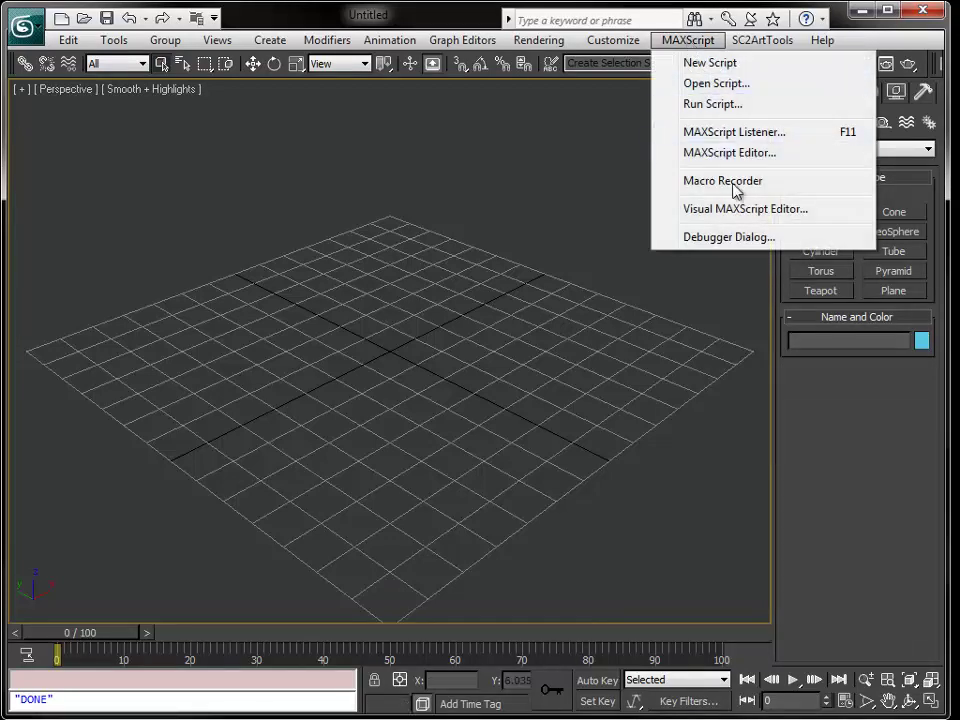
left_click(736, 154)
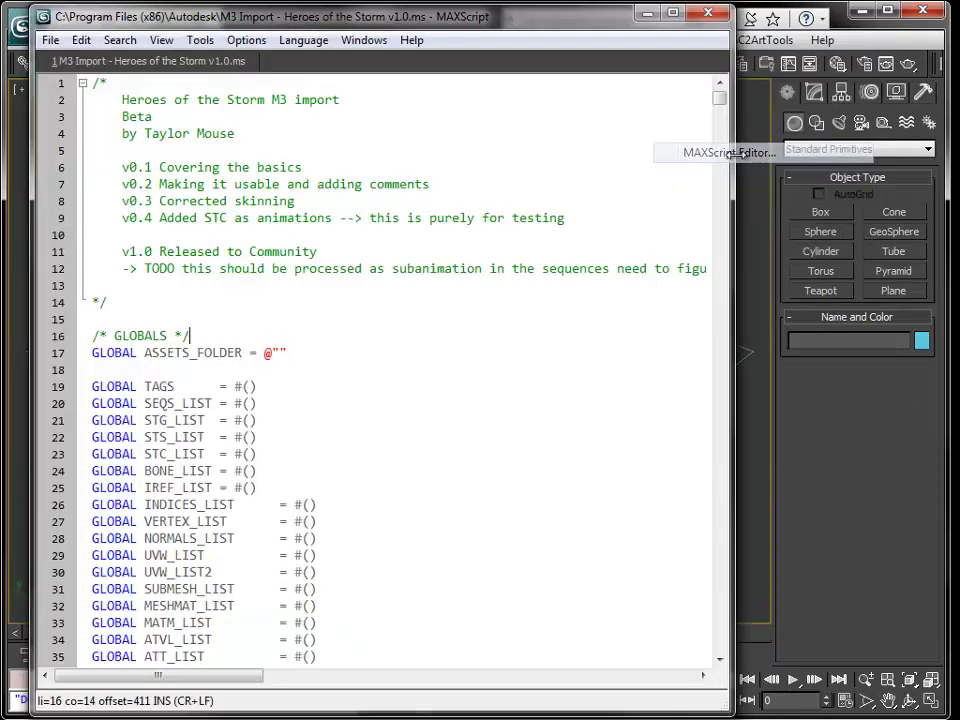
left_click(328, 355)
left_click(49, 40)
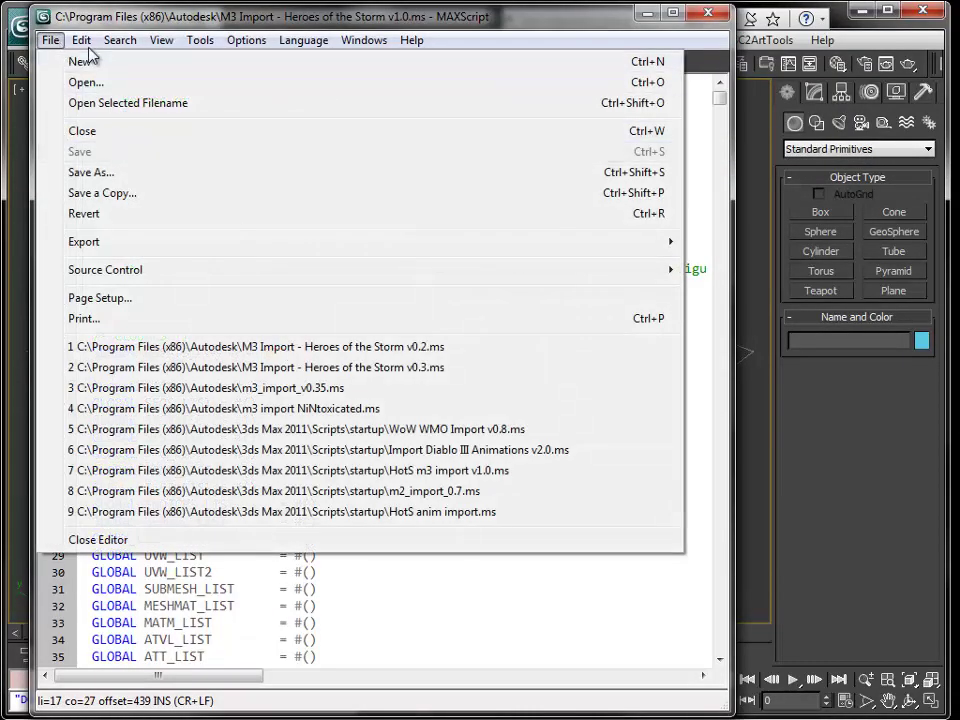
left_click(476, 622)
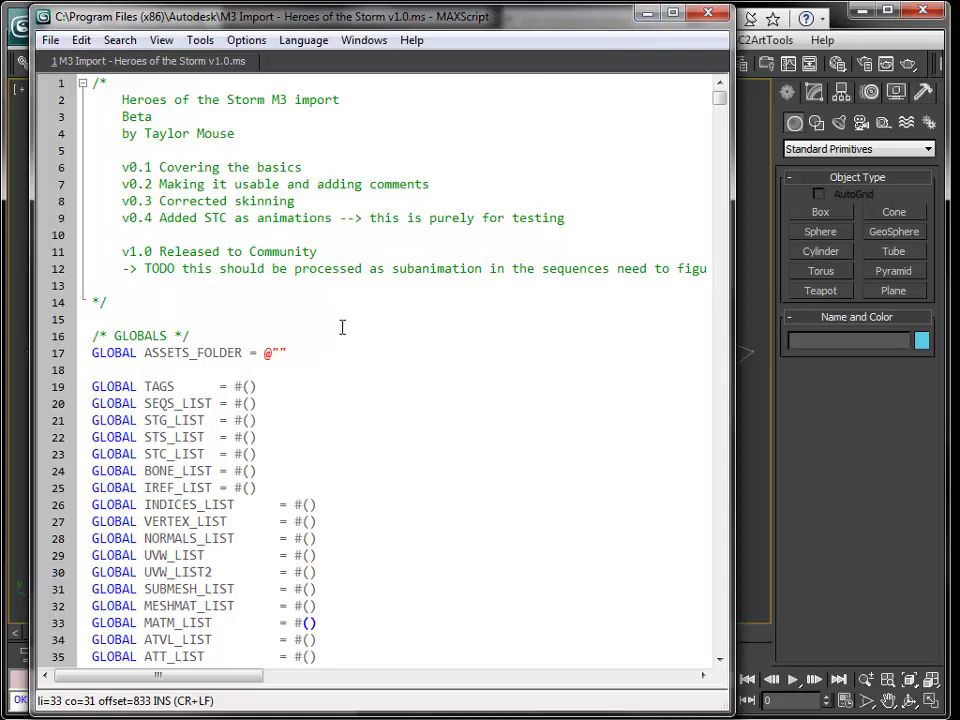
left_click_drag(399, 24, 532, 45)
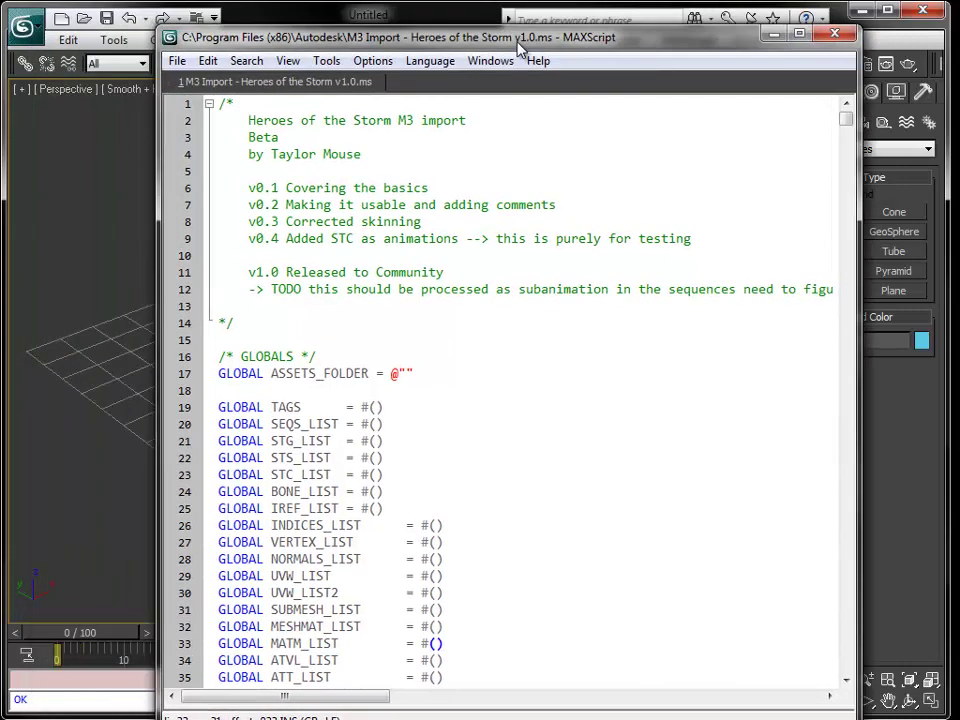
left_click(842, 34)
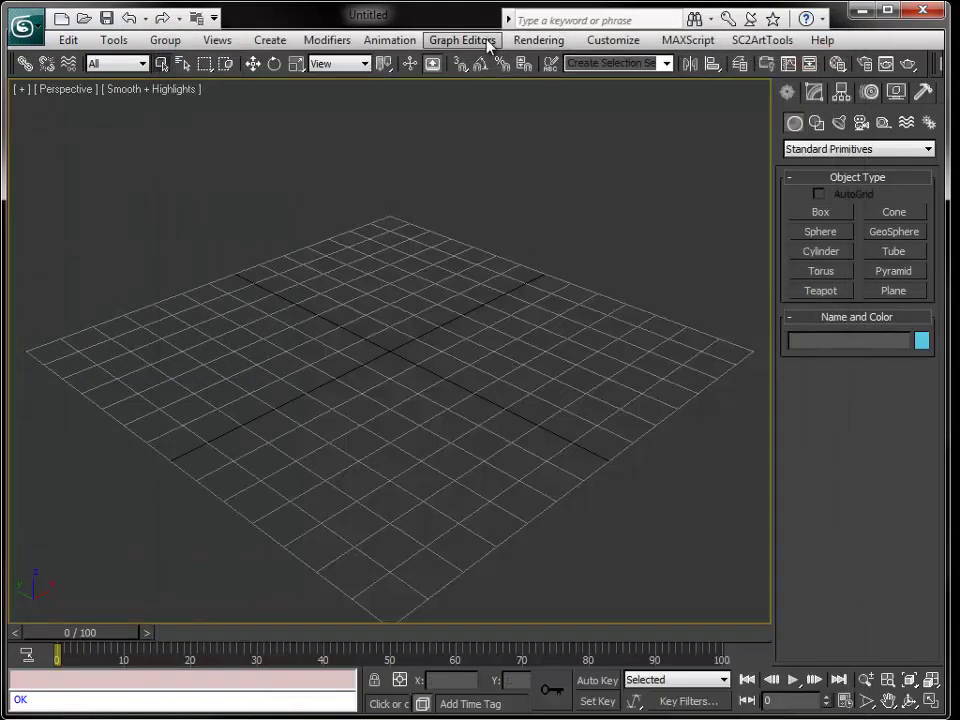
Check the end of the script output in the MAXScript Listener and minimize it.
left_click(683, 40)
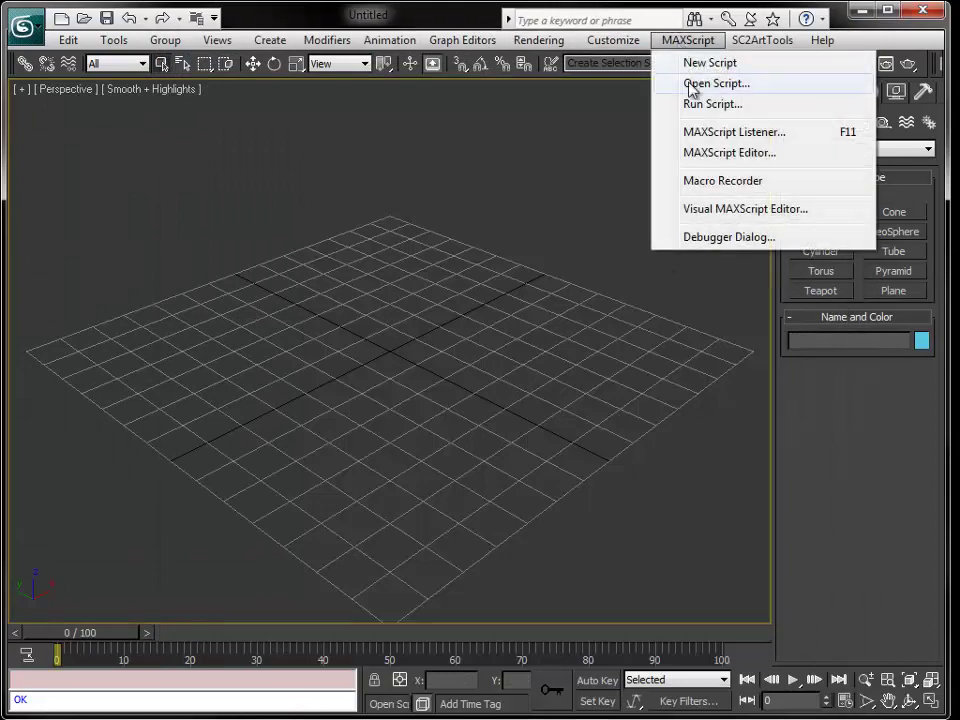
left_click(702, 140)
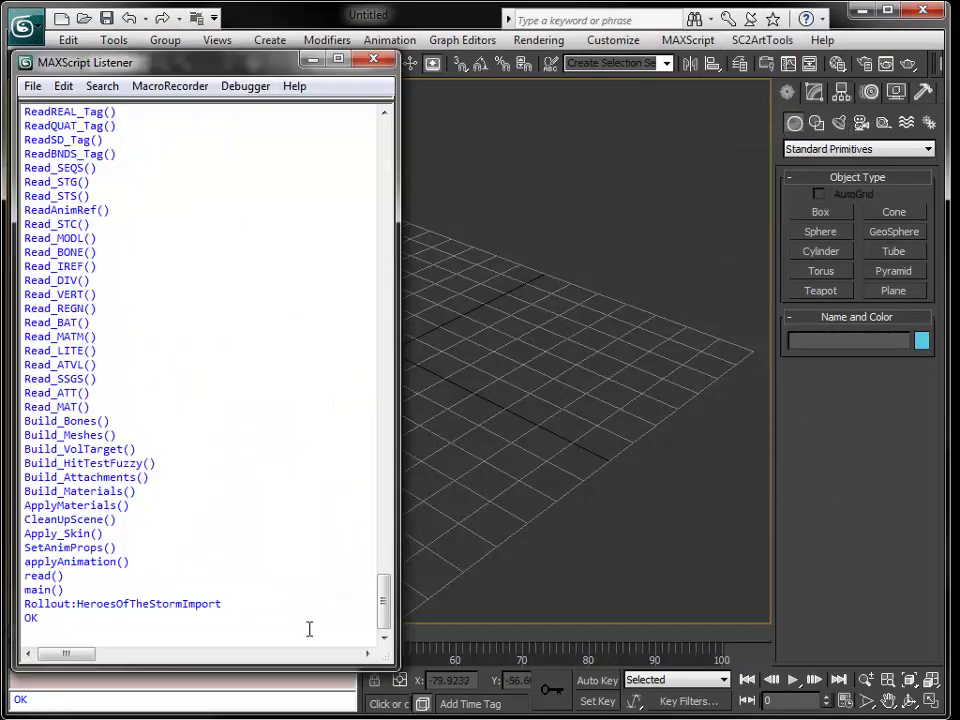
left_click_drag(384, 610, 381, 636)
left_click(313, 62)
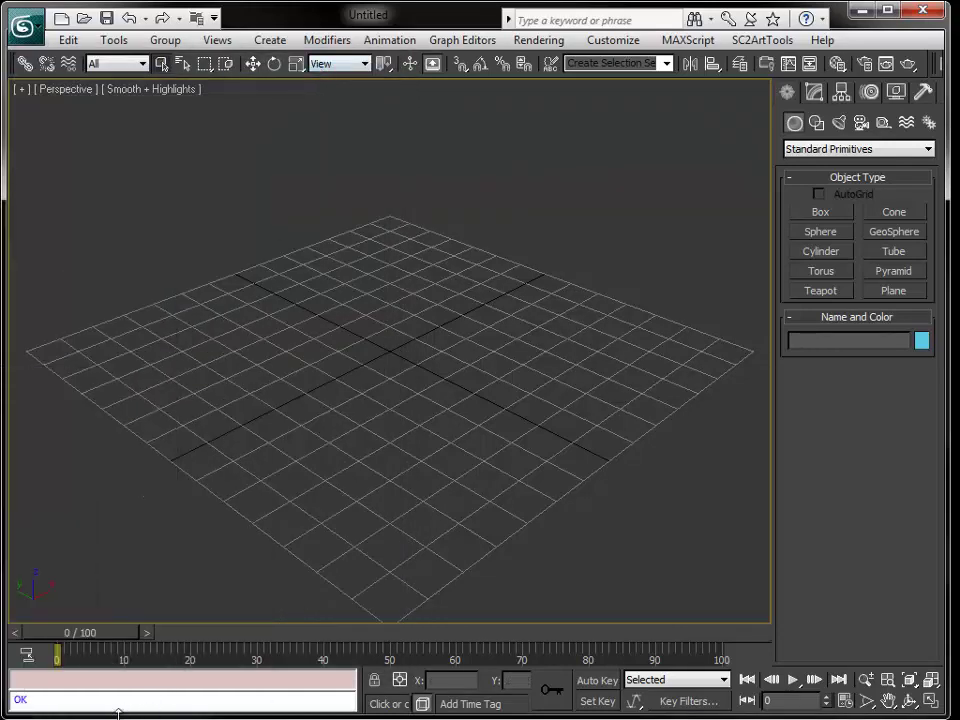
Load the MAXScript utility TM's M3 Import (v1.0) and collapse the MAXScript rollout to reveal all its import options.
left_click(924, 94)
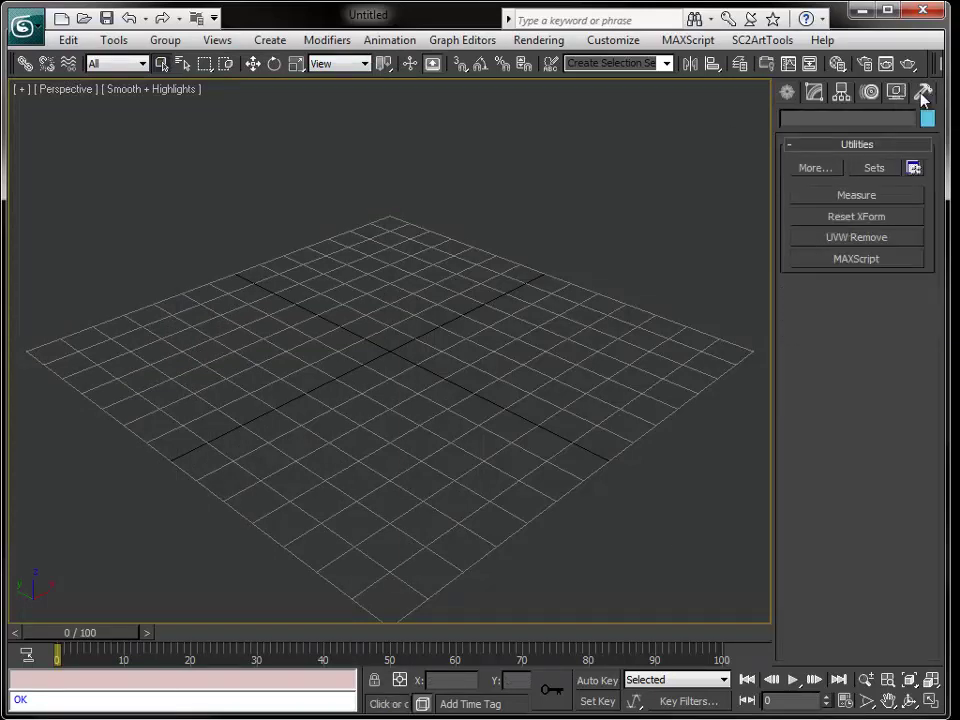
left_click(857, 259)
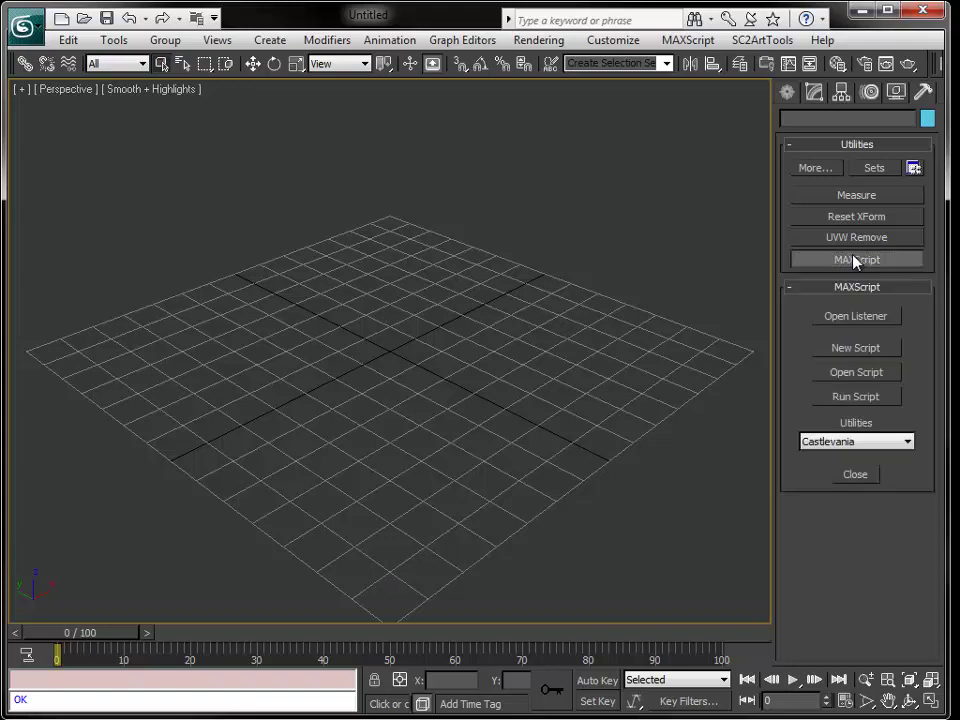
left_click(842, 442)
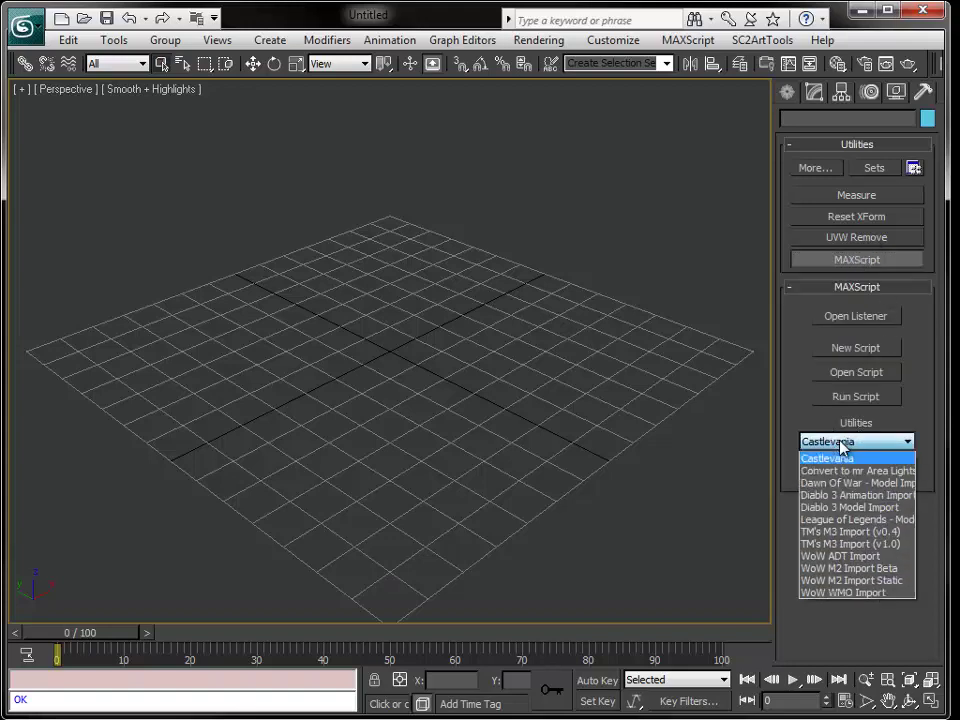
left_click(848, 544)
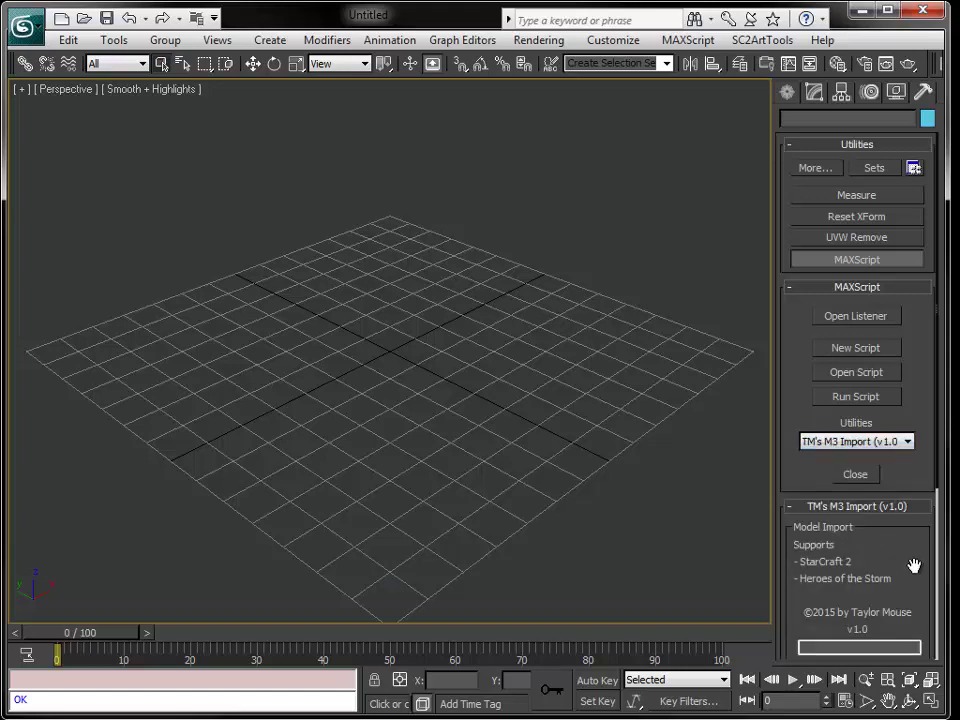
left_click_drag(913, 564, 909, 468)
left_click(850, 188)
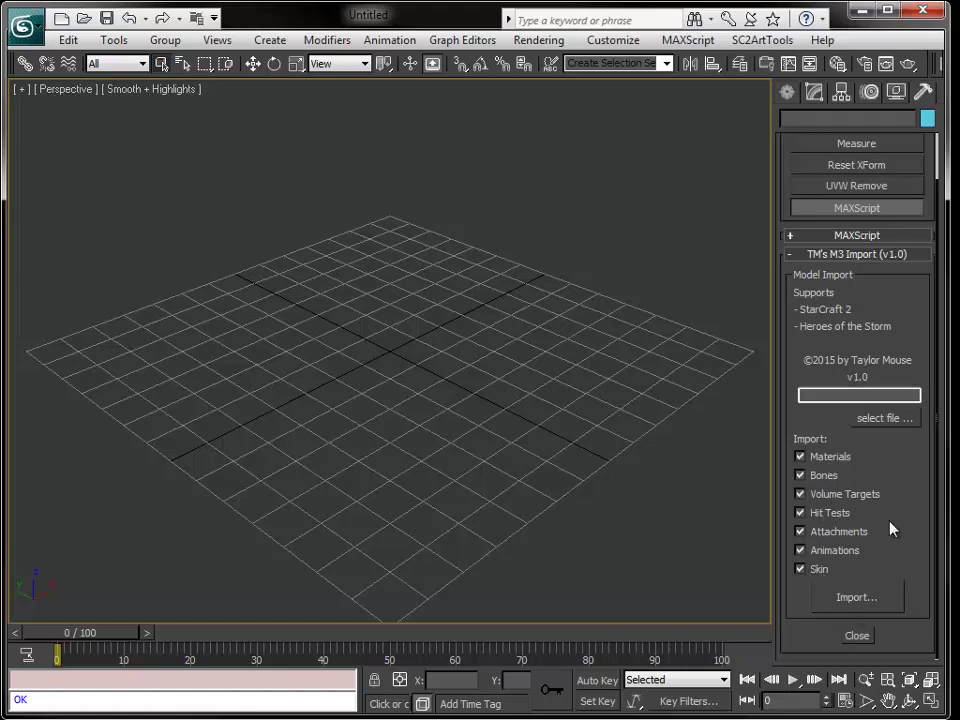
Import Storm_Critter_KingsCrest_Pig.m3 from the Storm_Critter_KingsCrest_Pig folder with all import options enabled.
left_click(885, 419)
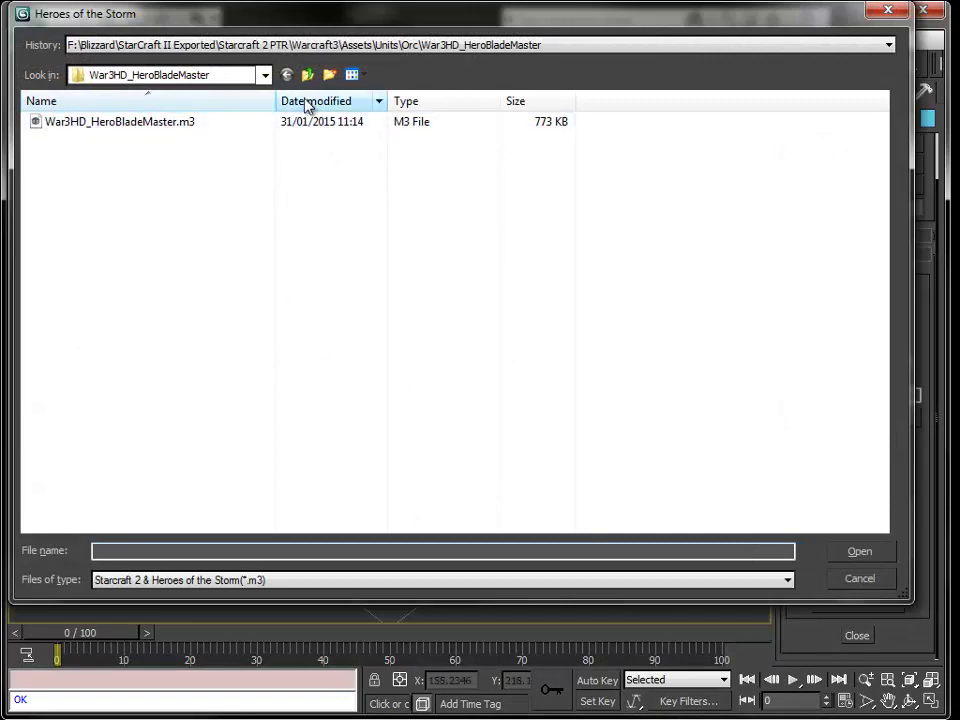
left_click(313, 47)
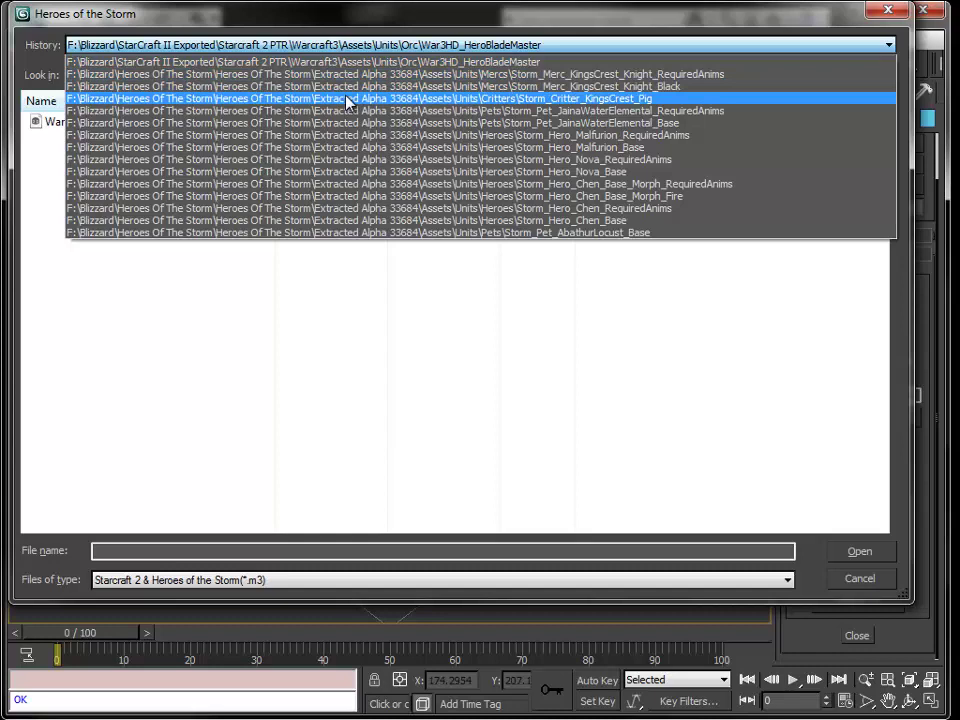
left_click(348, 99)
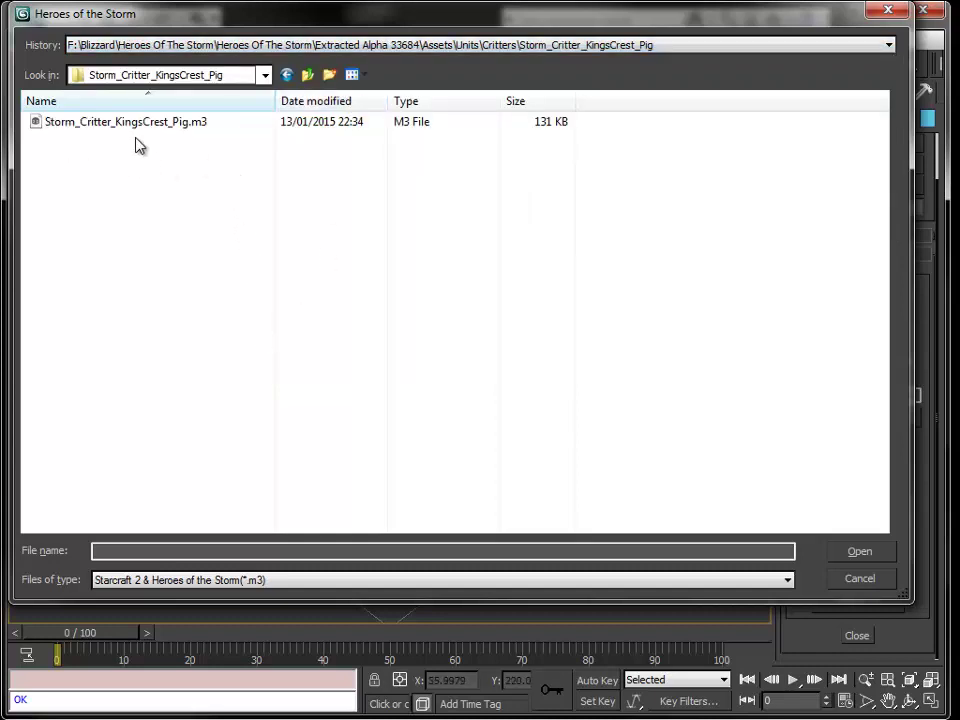
left_click(182, 123)
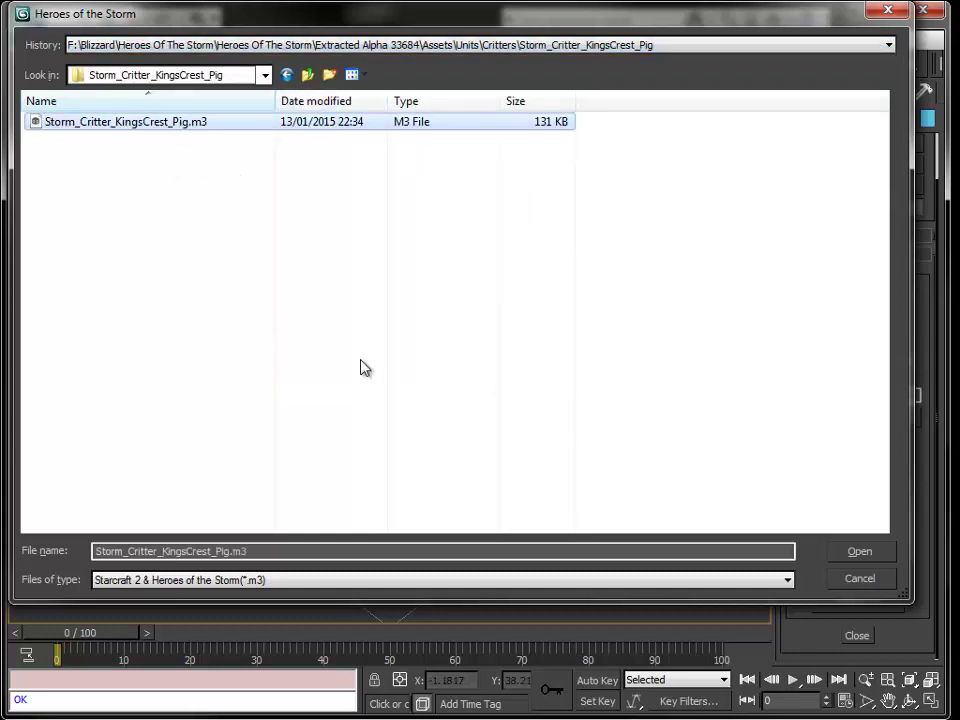
left_click(859, 551)
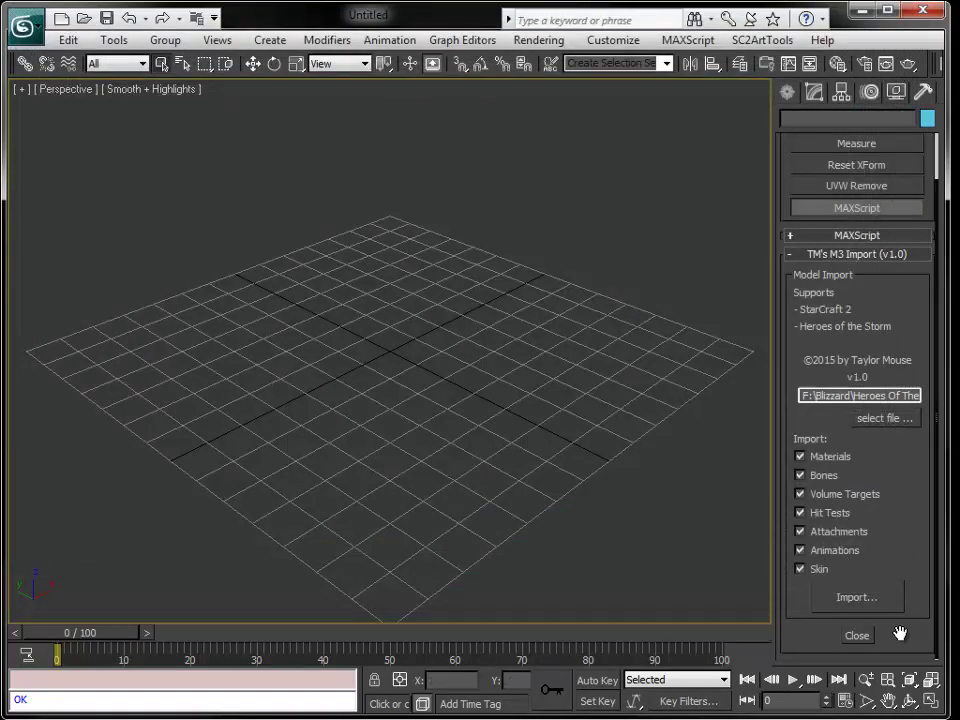
left_click(873, 597)
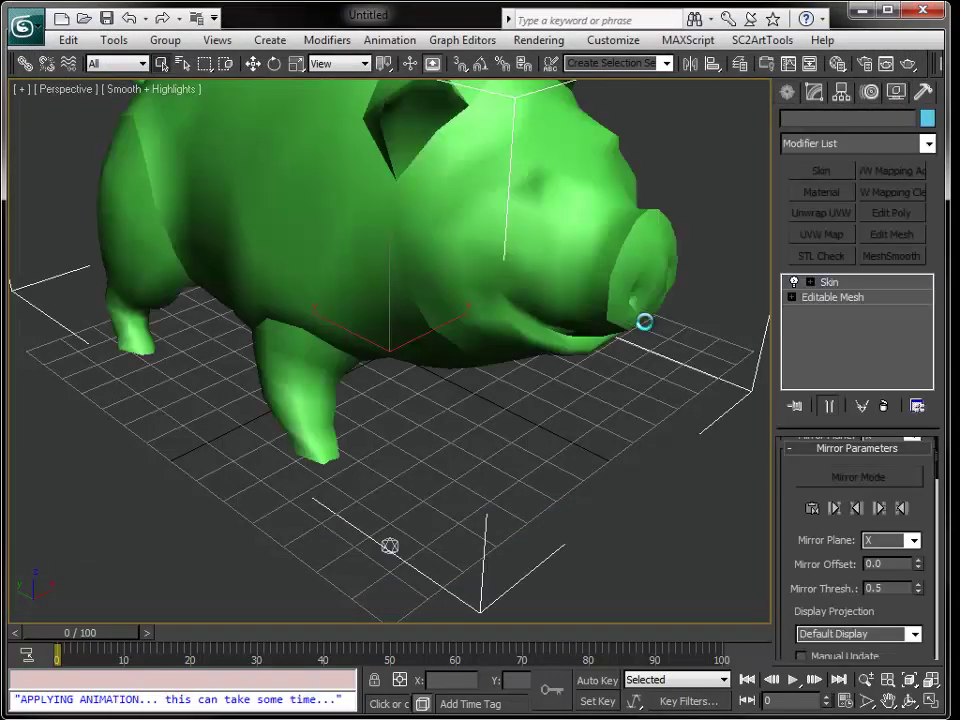
middle_click_drag(565, 432, 256, 630, "alt")
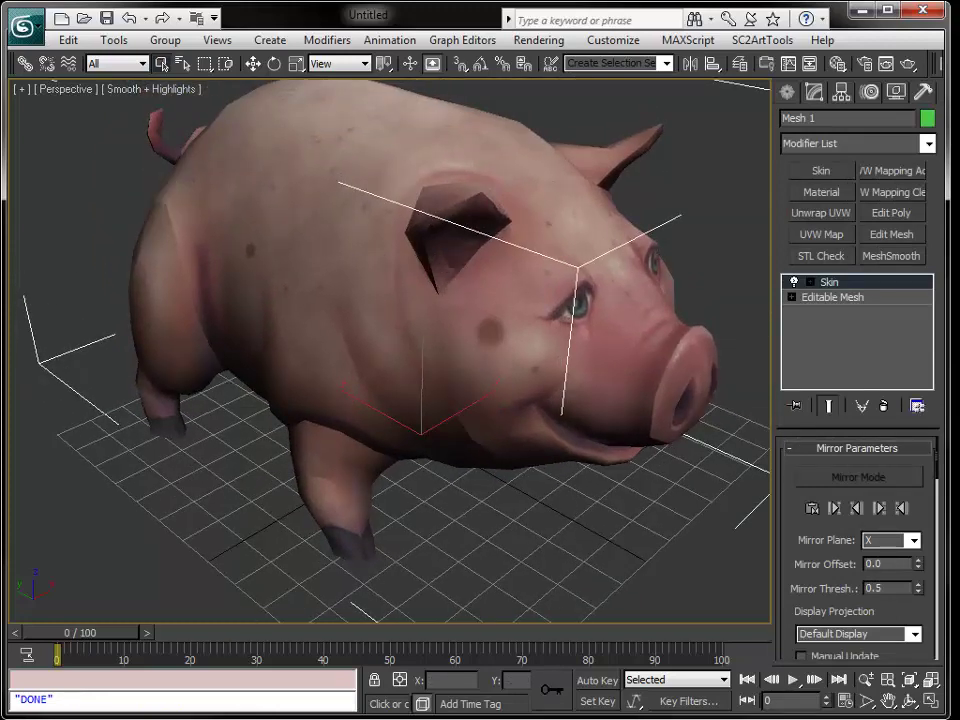
Review the import log in the MAXScript Listener, highlighting the bone, animation and texture lines, and minimize the listener.
key("F11")
scroll(372, 400, "up", 2)
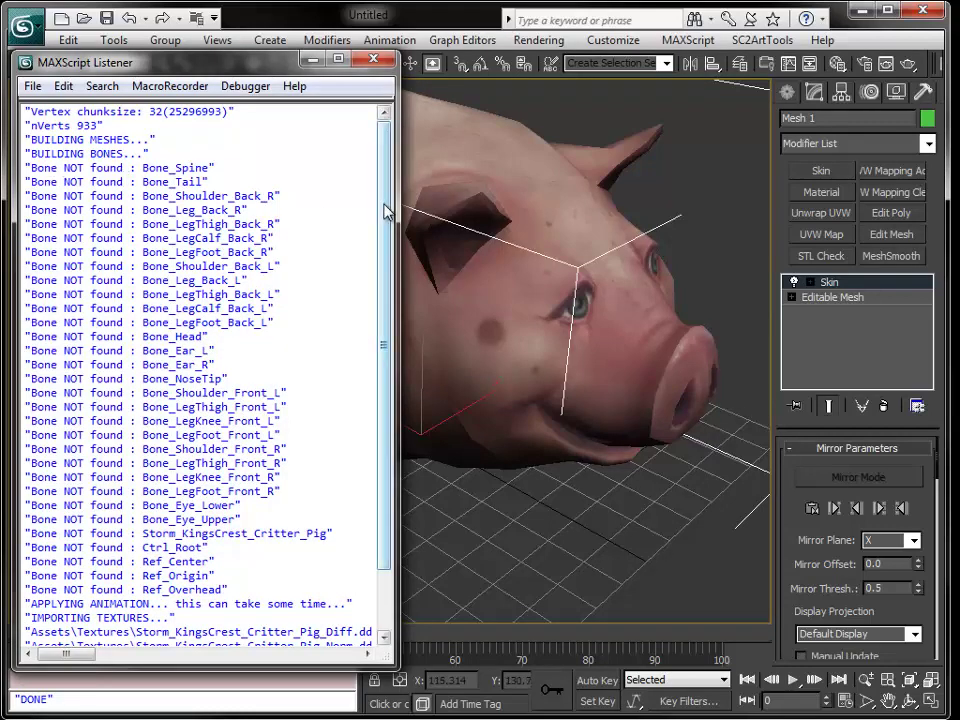
scroll(372, 378, "down", 2)
scroll(368, 260, "up", 2)
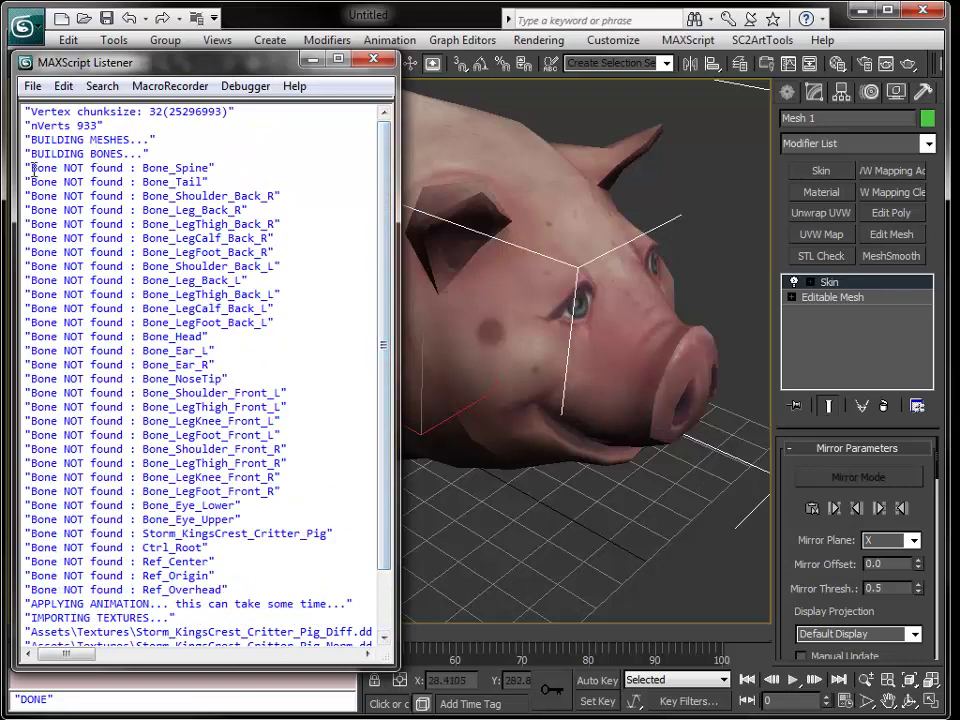
left_click_drag(36, 175, 297, 588)
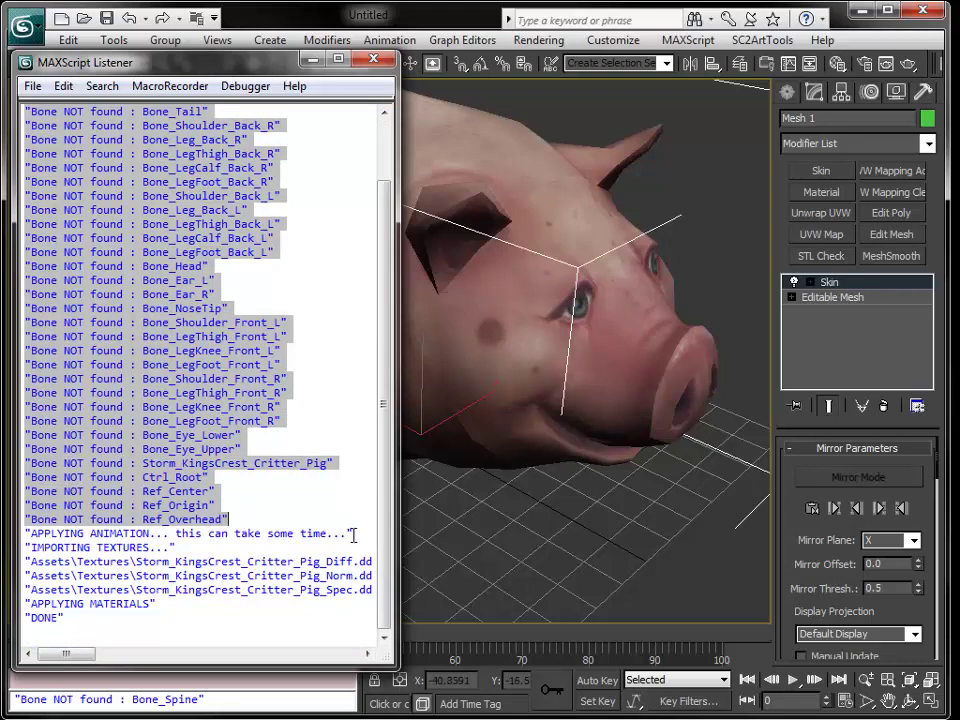
left_click_drag(353, 535, 22, 534)
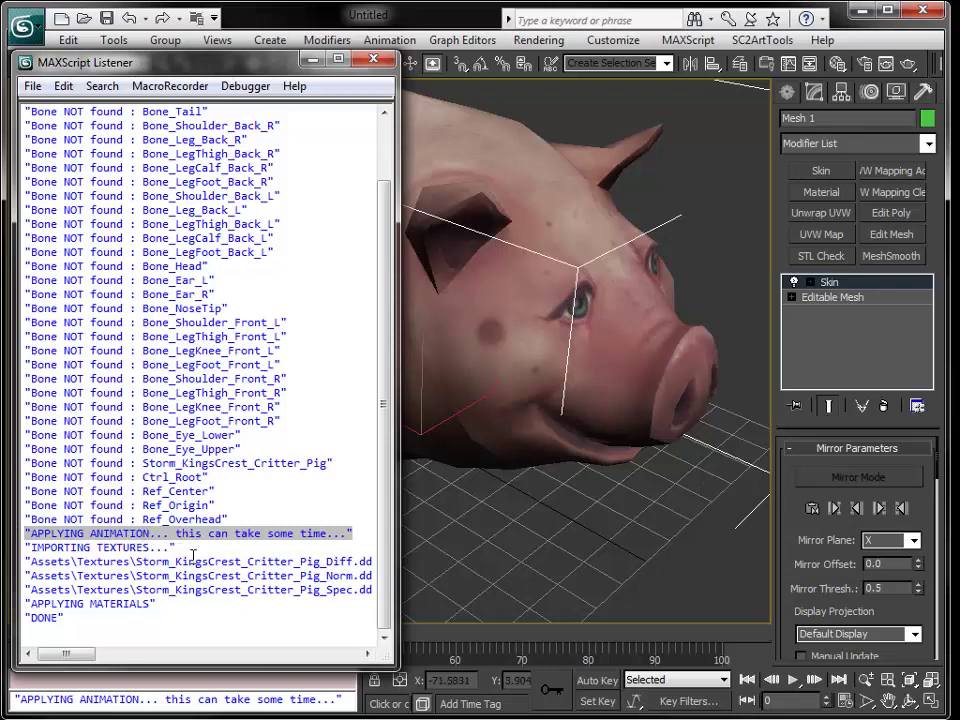
left_click_drag(177, 548, 20, 548)
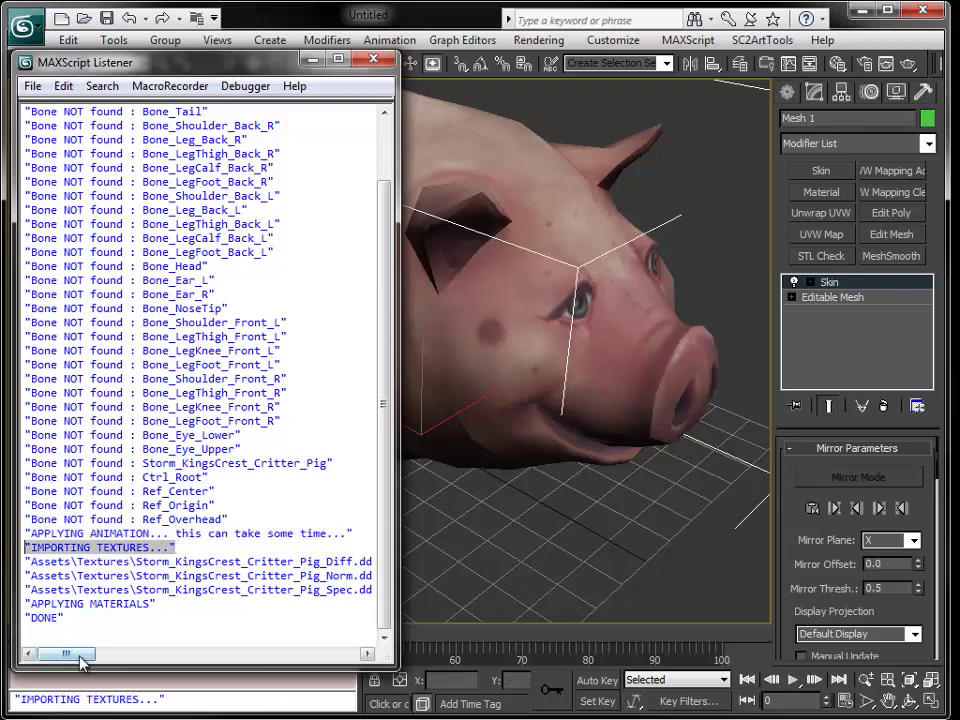
left_click_drag(80, 657, 97, 657)
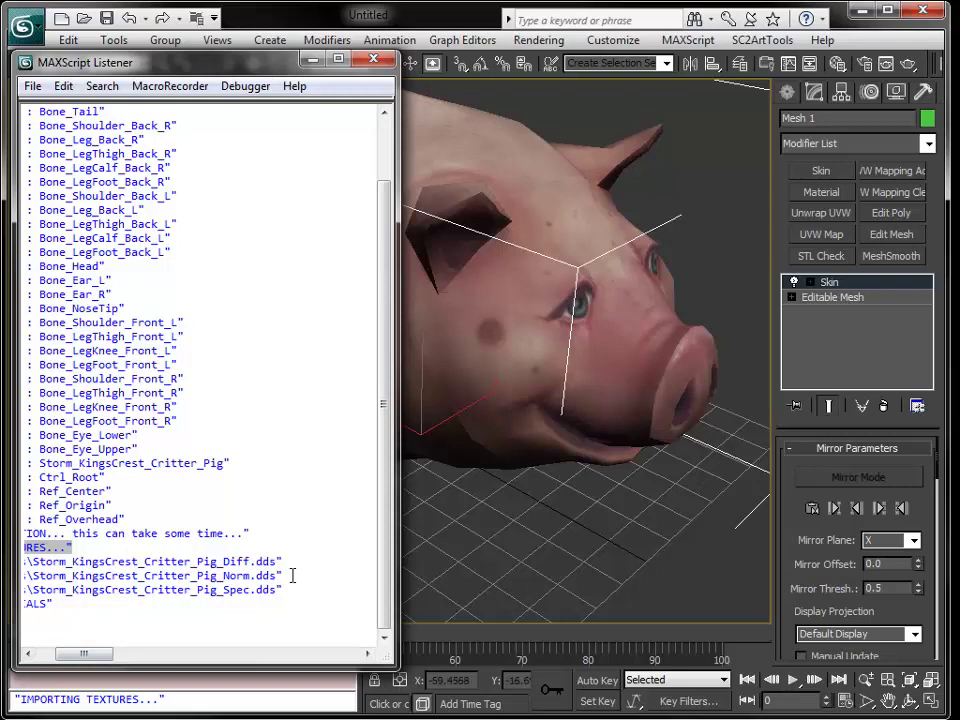
left_click_drag(286, 562, 4, 561)
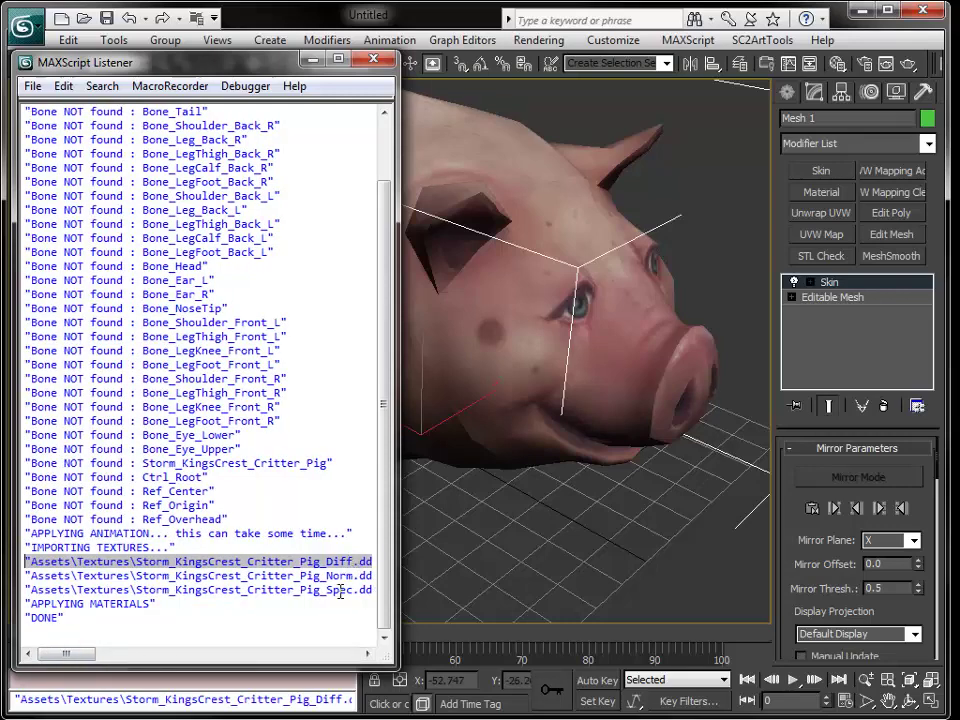
mouse_move(87, 658)
left_mouse_down()
mouse_move(103, 660)
mouse_move(87, 659)
left_mouse_up()
left_click(313, 60)
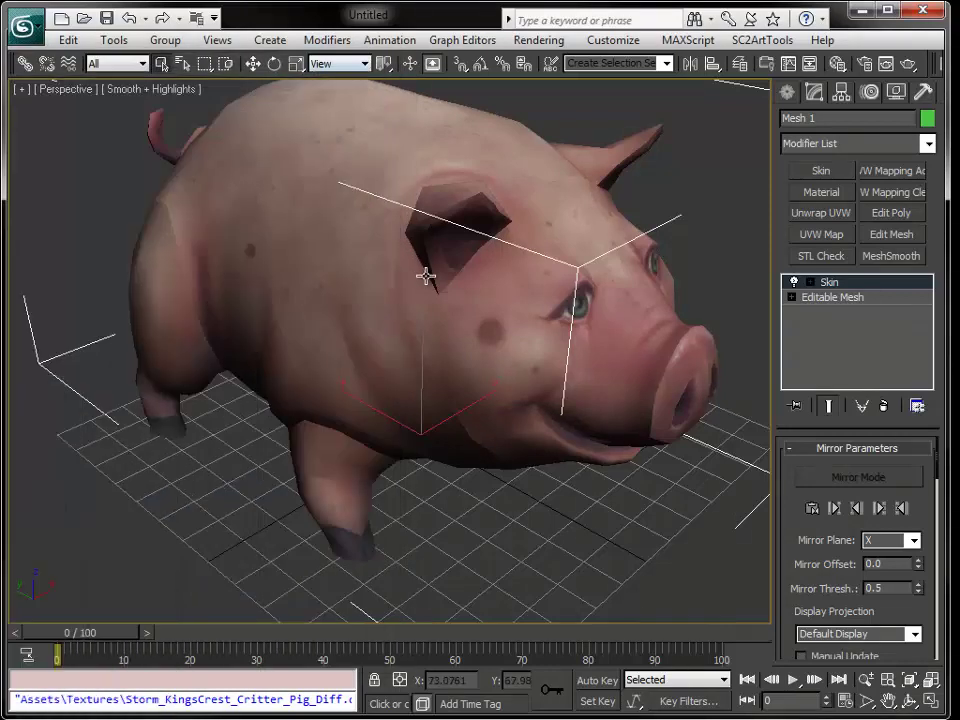
Select the pig mesh and switch it to see-through display to inspect the bone skeleton inside.
middle_click_drag(424, 272, 415, 352)
scroll(484, 229, "down", 4)
left_click(484, 229)
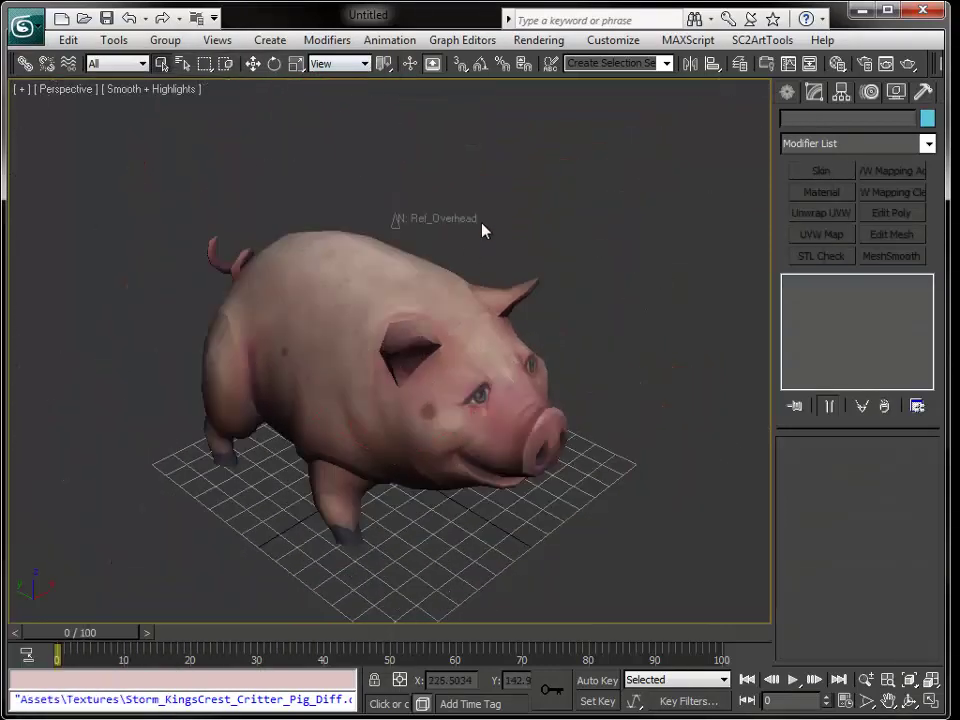
left_click(386, 381)
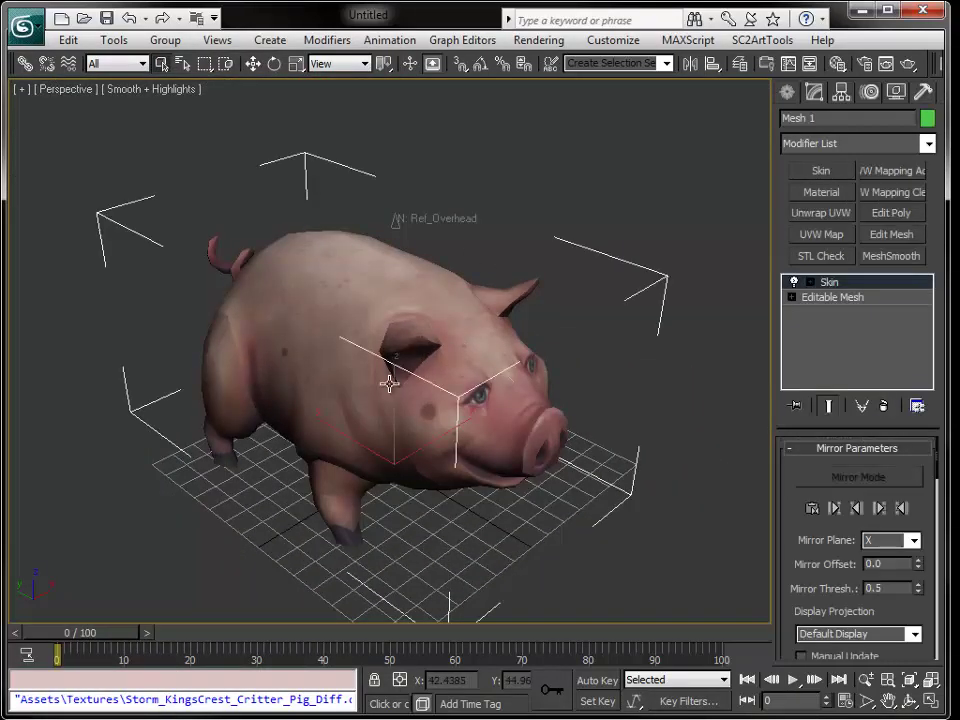
key("alt+x")
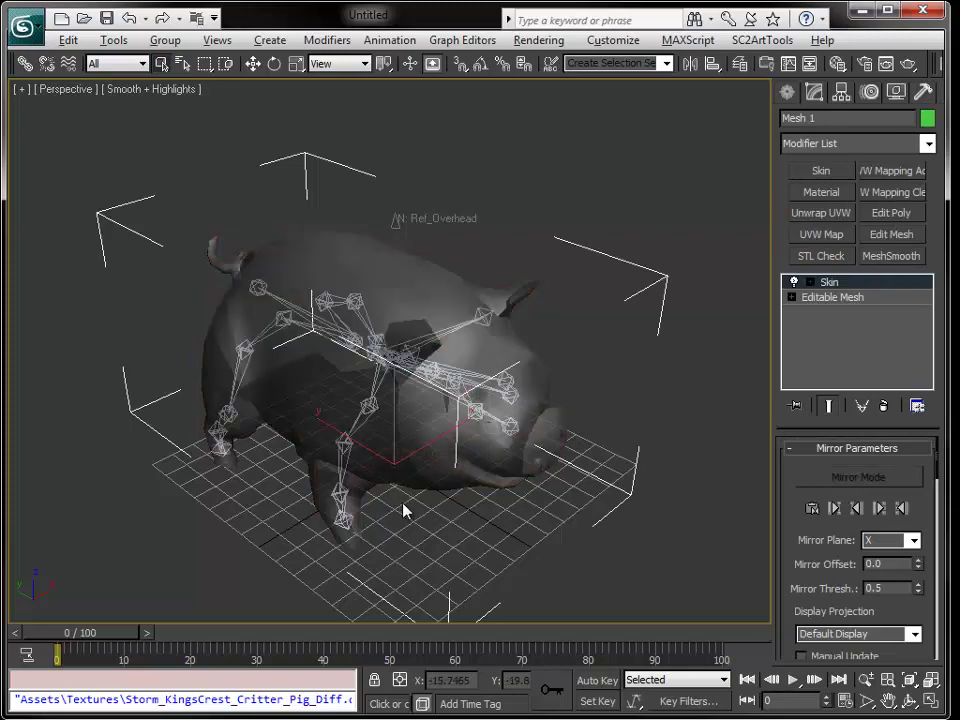
middle_click_drag(403, 508, 428, 314, "alt")
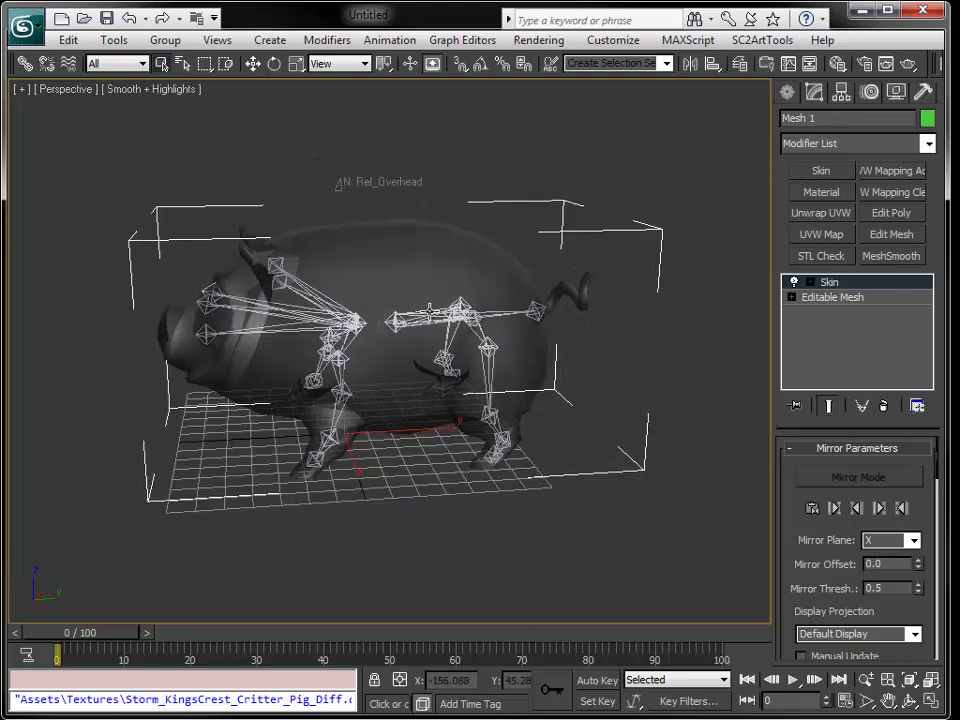
Open the layer manager, widen its Layers column, and examine the objects in the Bones layer.
left_click(738, 66)
left_click_drag(15, 66, 705, 143)
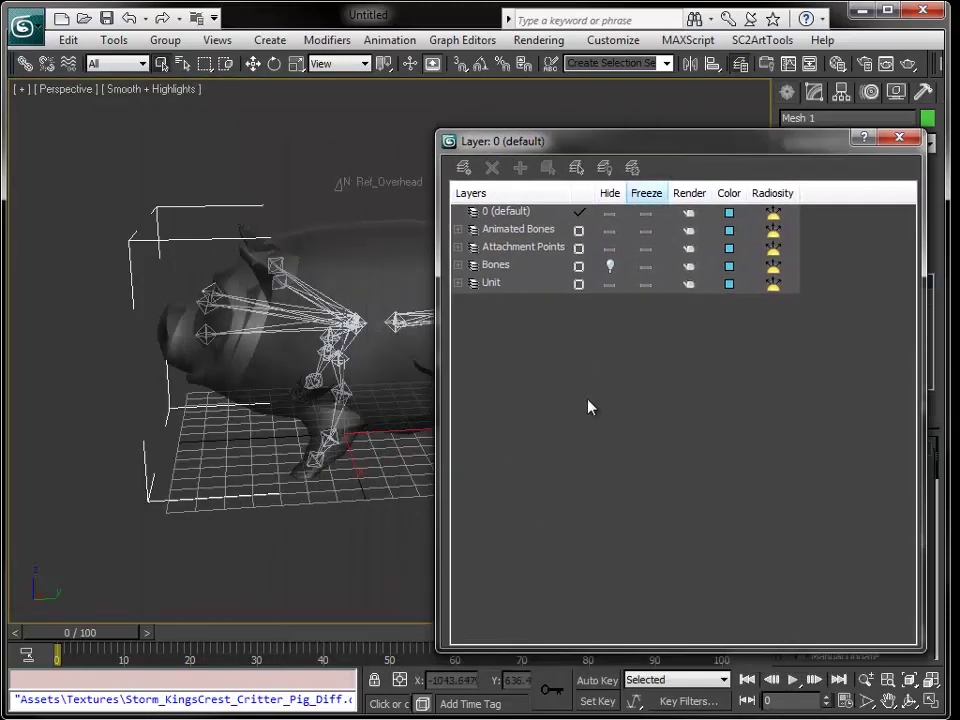
left_click(493, 267)
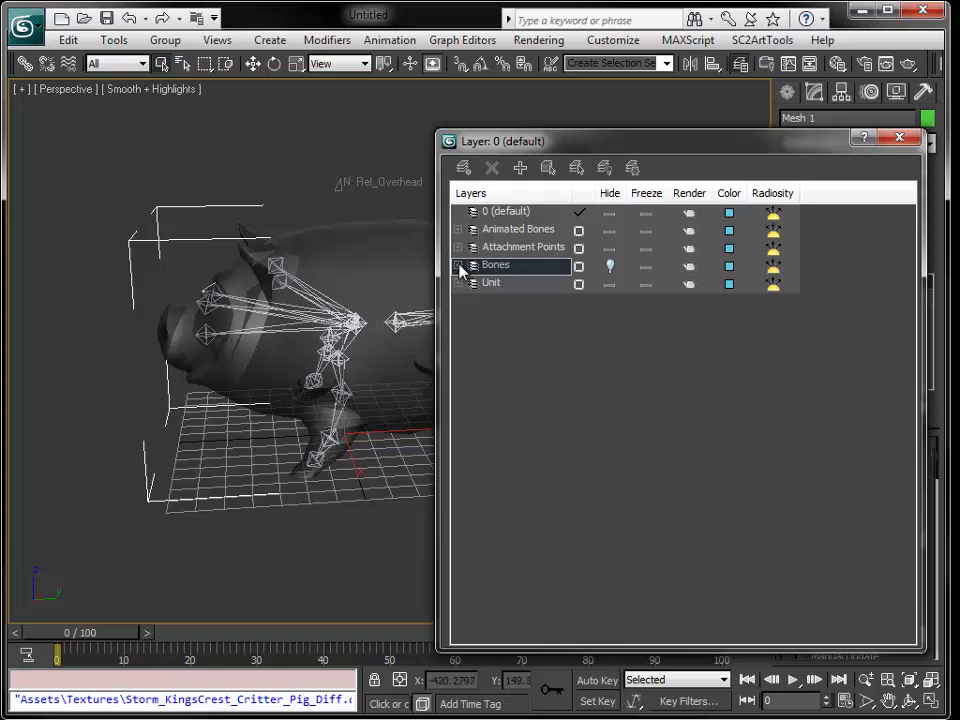
left_click(459, 266)
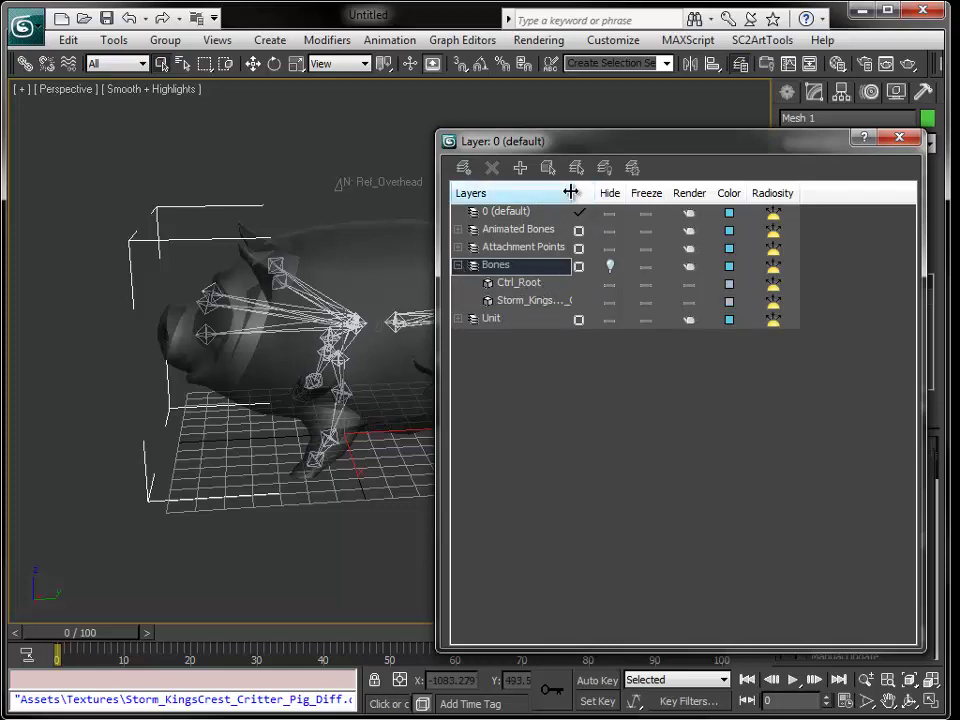
left_click_drag(568, 193, 660, 195)
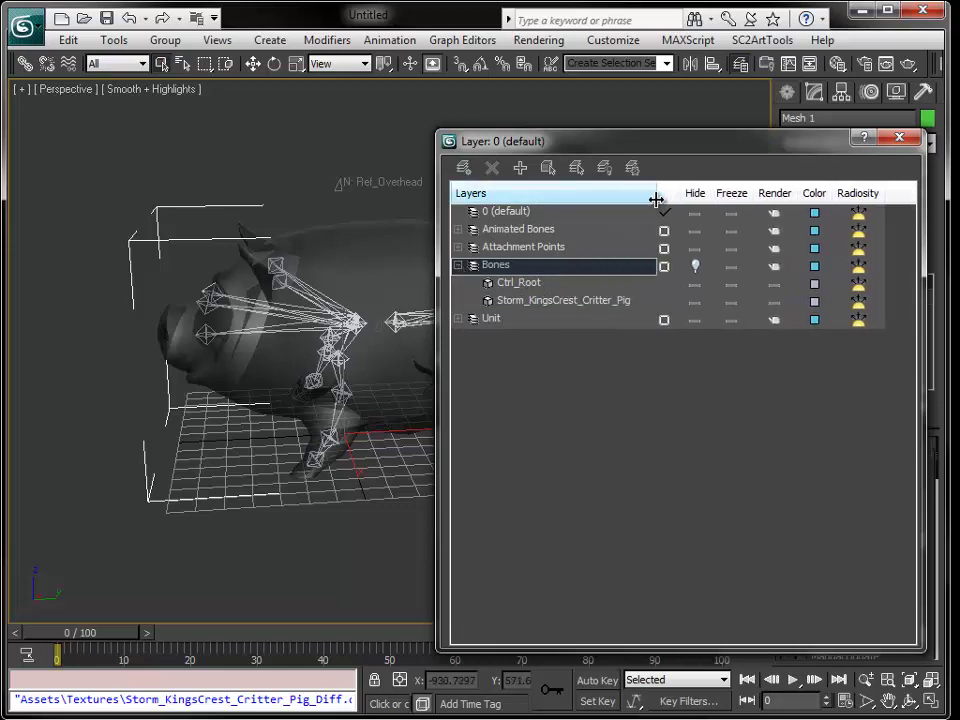
left_click(458, 265)
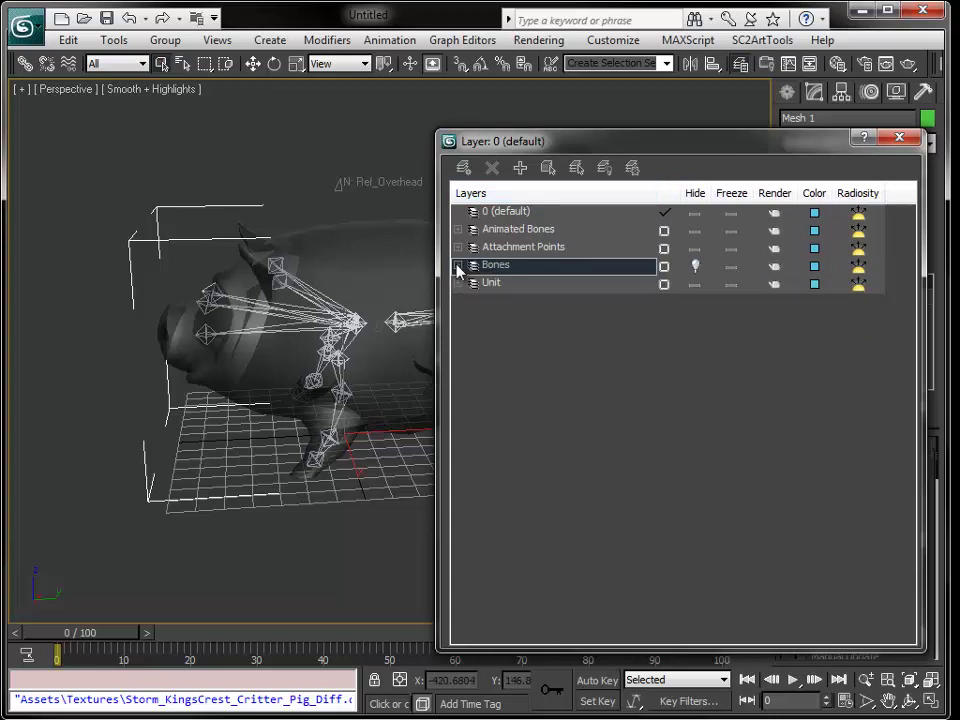
Examine the objects in the Animated Bones and Attachment Points layers, highlighting Ref_Overhead_BoneRef and Ref_Overhead.
left_click(458, 230)
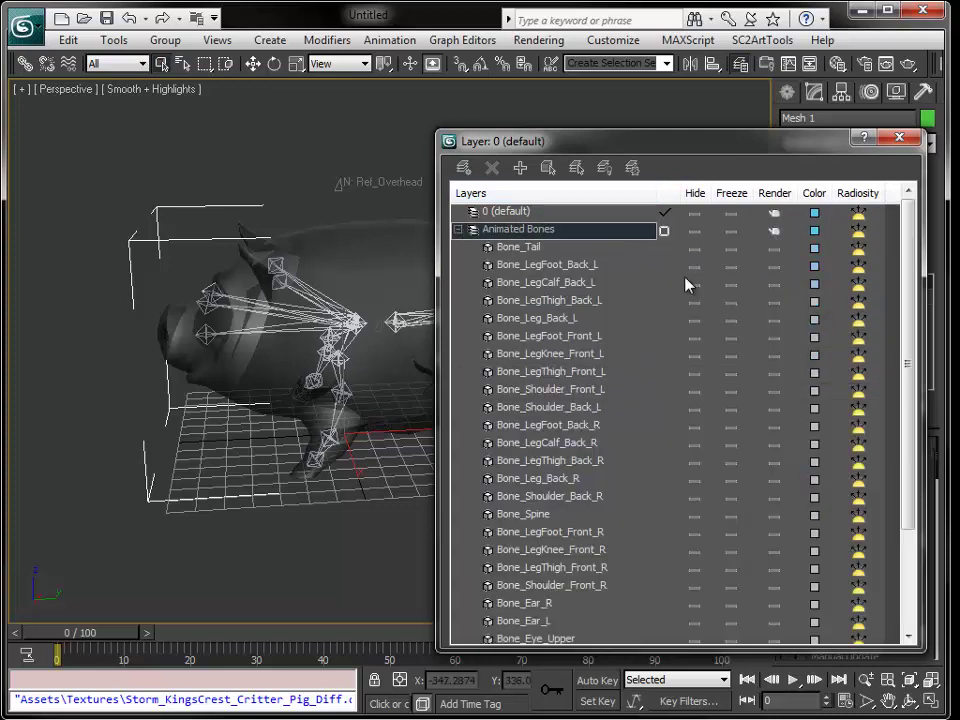
scroll(495, 407, "down", 3)
scroll(489, 424, "up", 3)
left_click(458, 230)
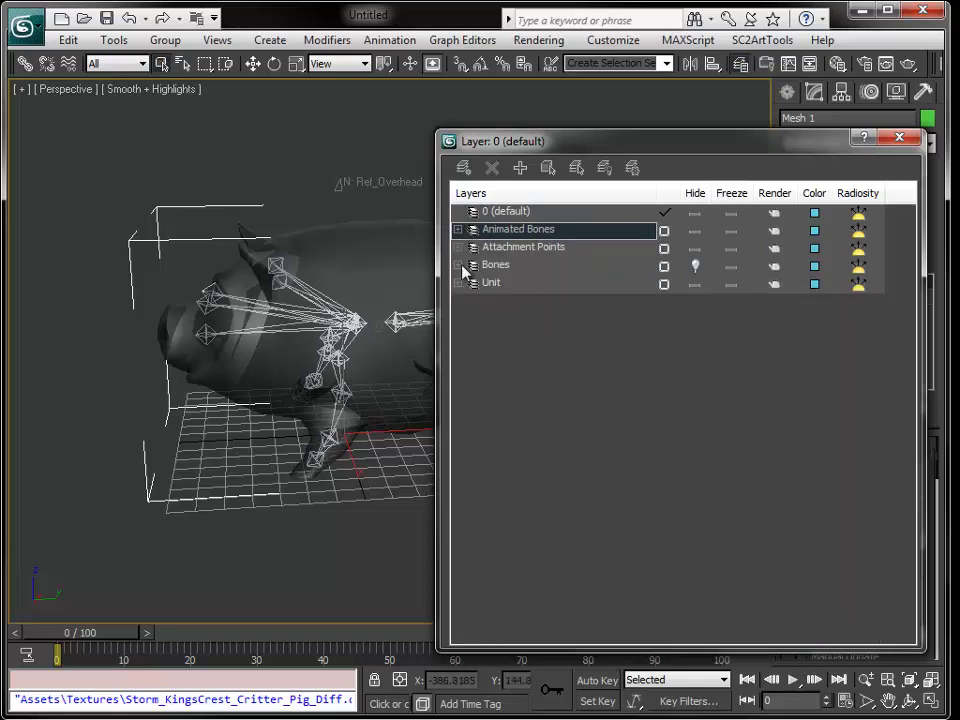
left_click(459, 248)
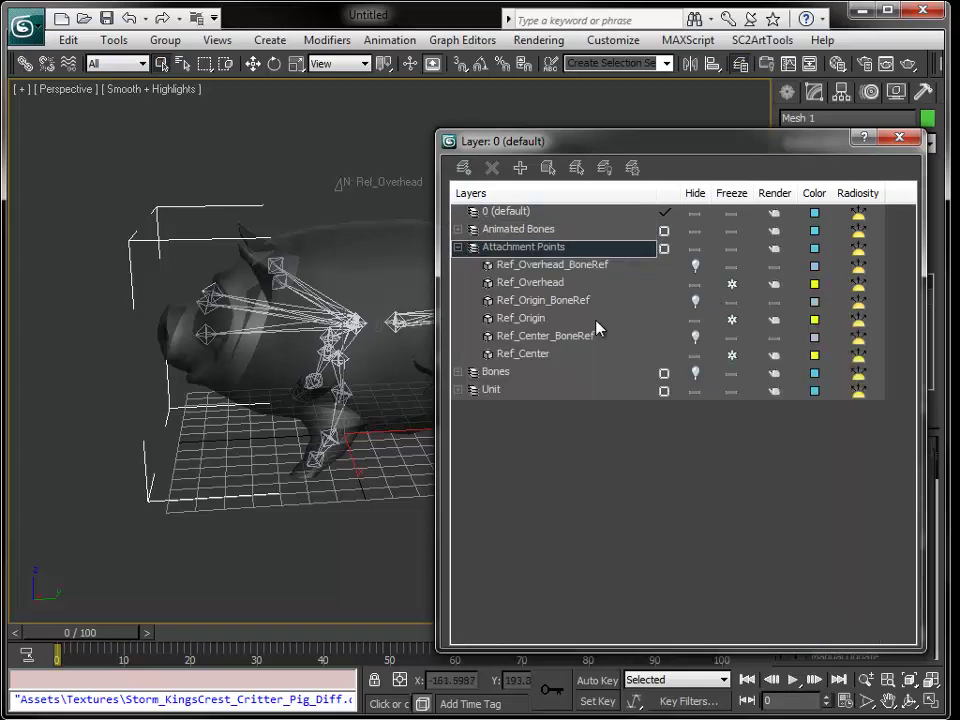
left_click(575, 265)
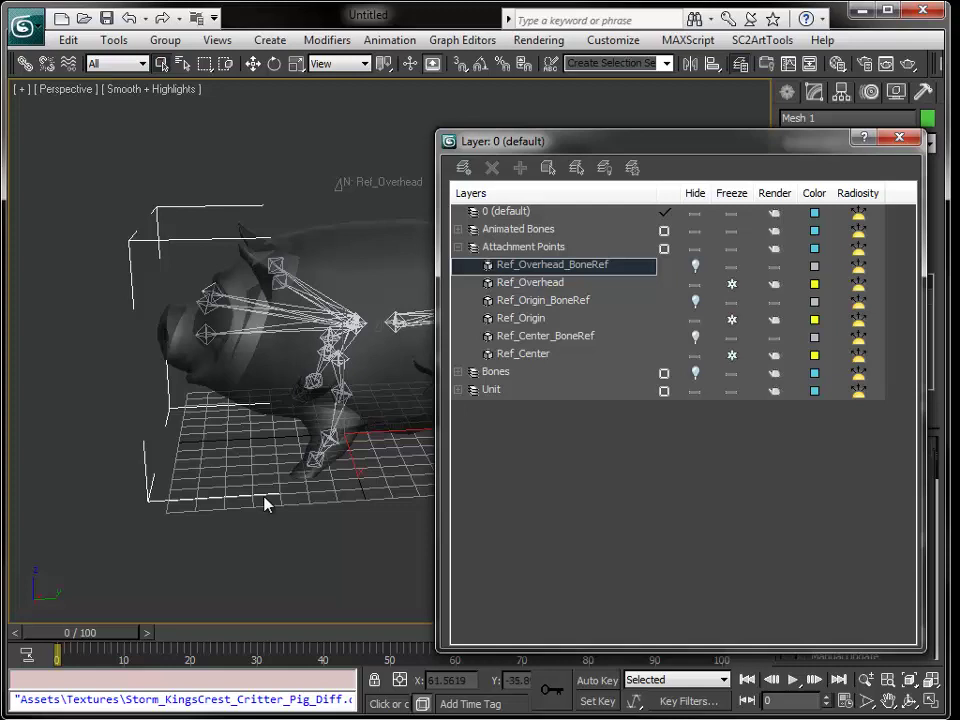
left_click(548, 283)
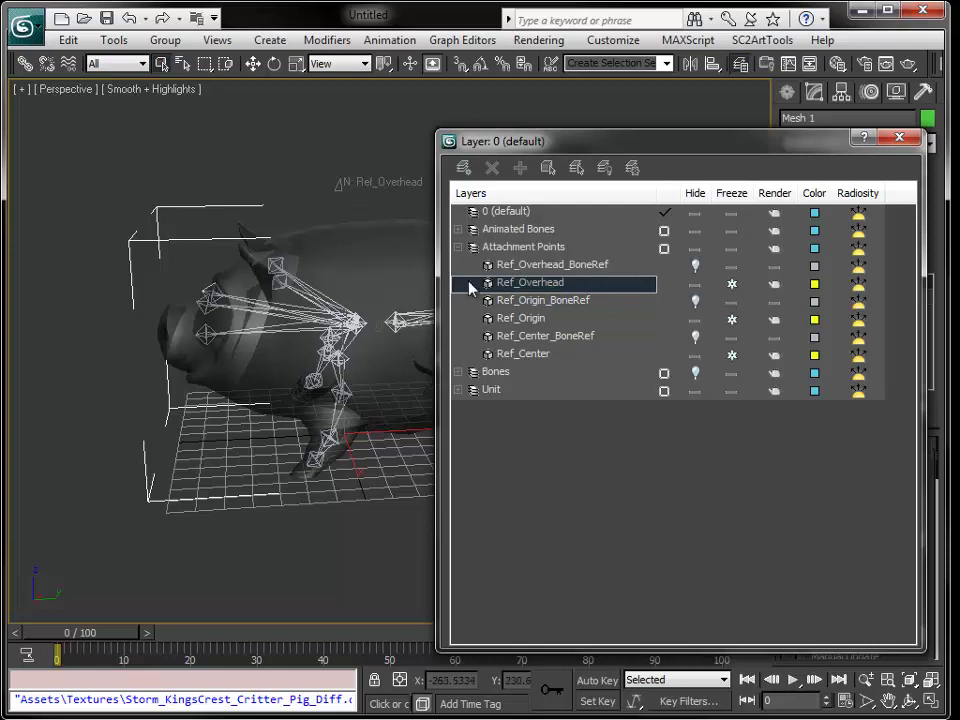
Look through the SC2ArtTools display options, and close the layer manager after collapsing the Attachment Points layer.
left_click(756, 42)
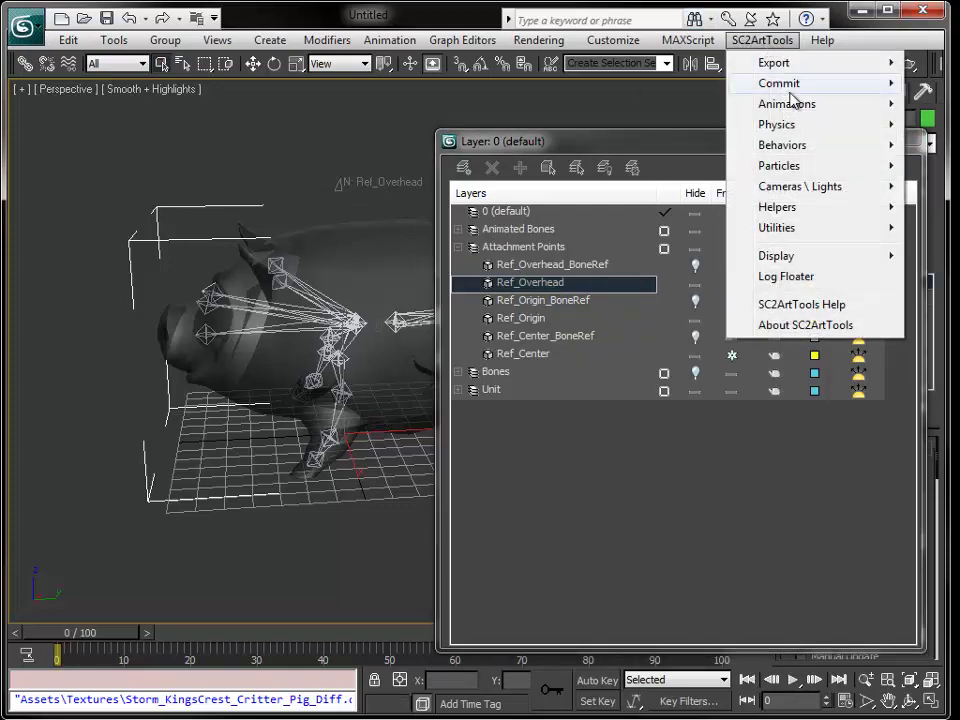
mouse_move(784, 257)
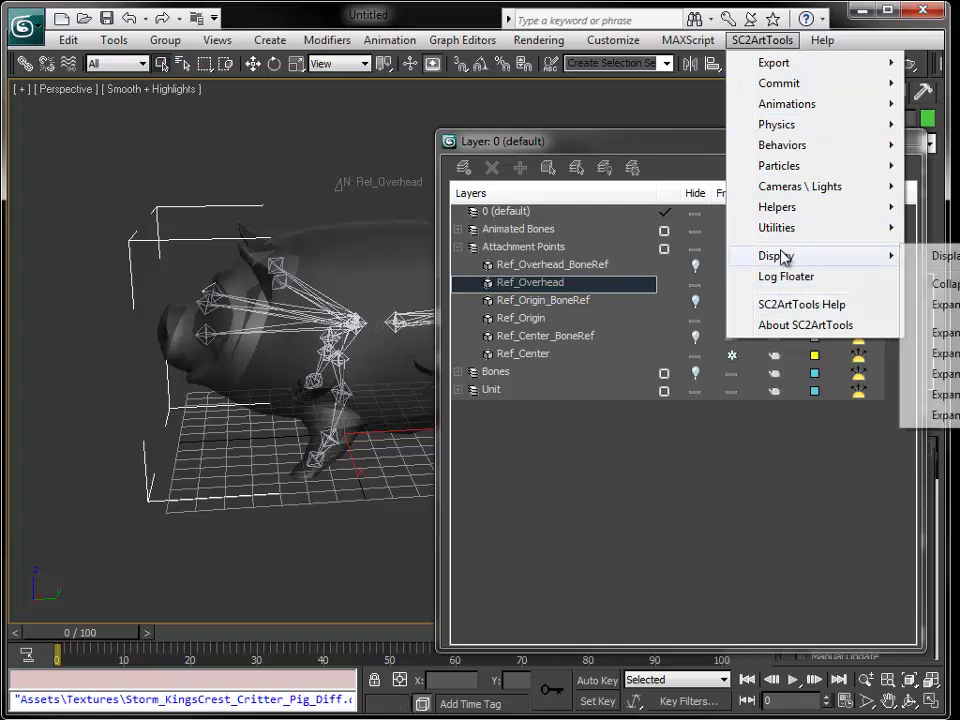
left_click(918, 285)
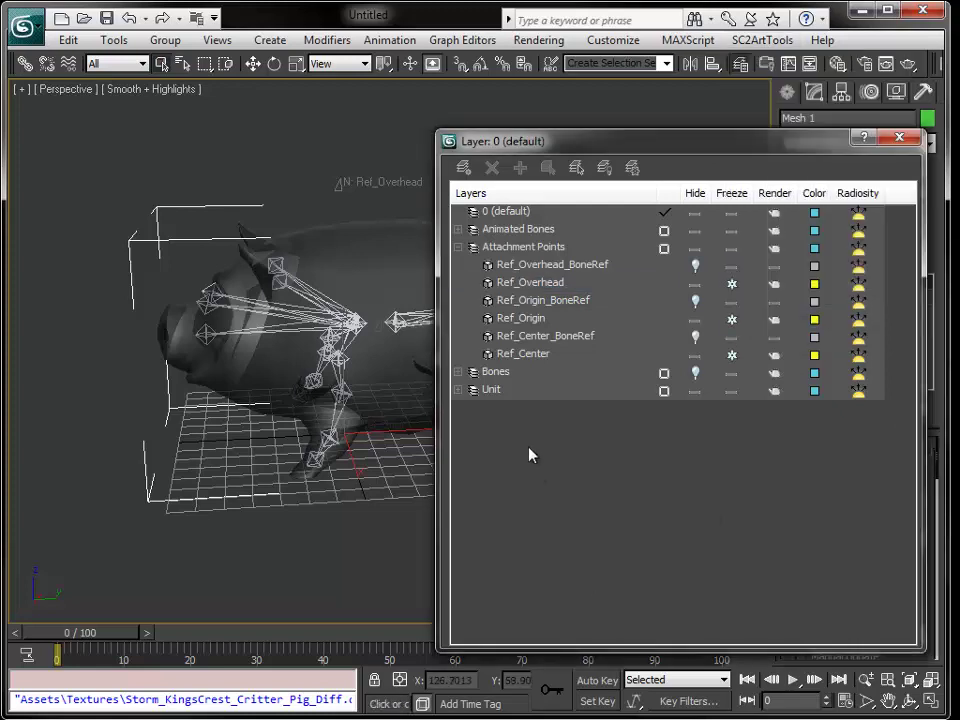
left_click(459, 247)
left_click(900, 137)
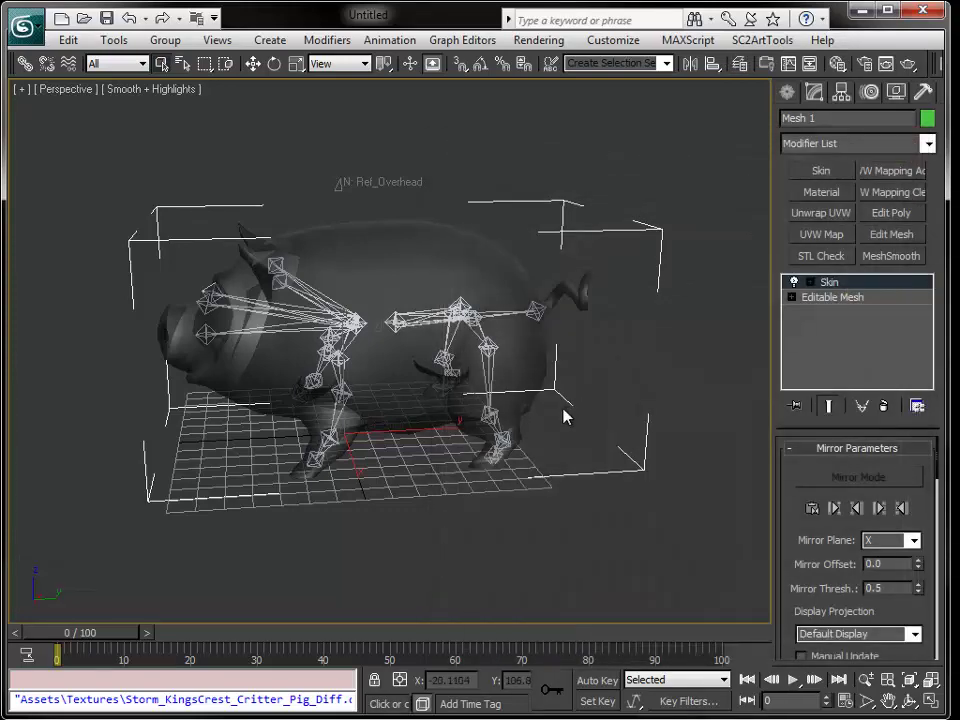
Turn off the see-through display of the pig mesh and deselect it.
middle_click_drag(244, 467, 462, 455, "alt")
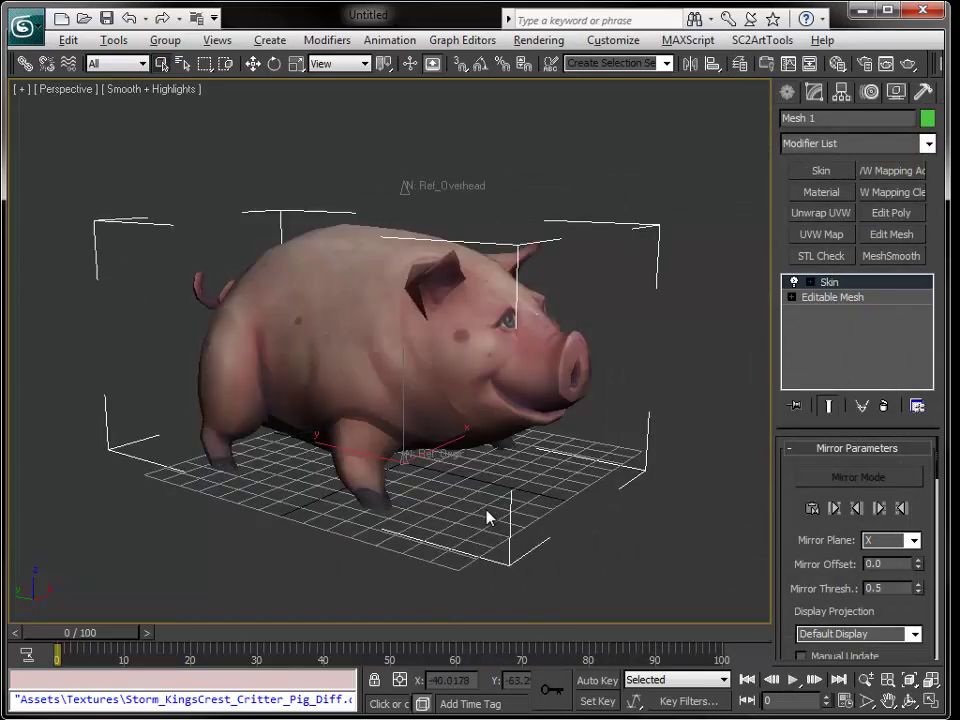
middle_click_drag(487, 517, 429, 495)
left_click(448, 497)
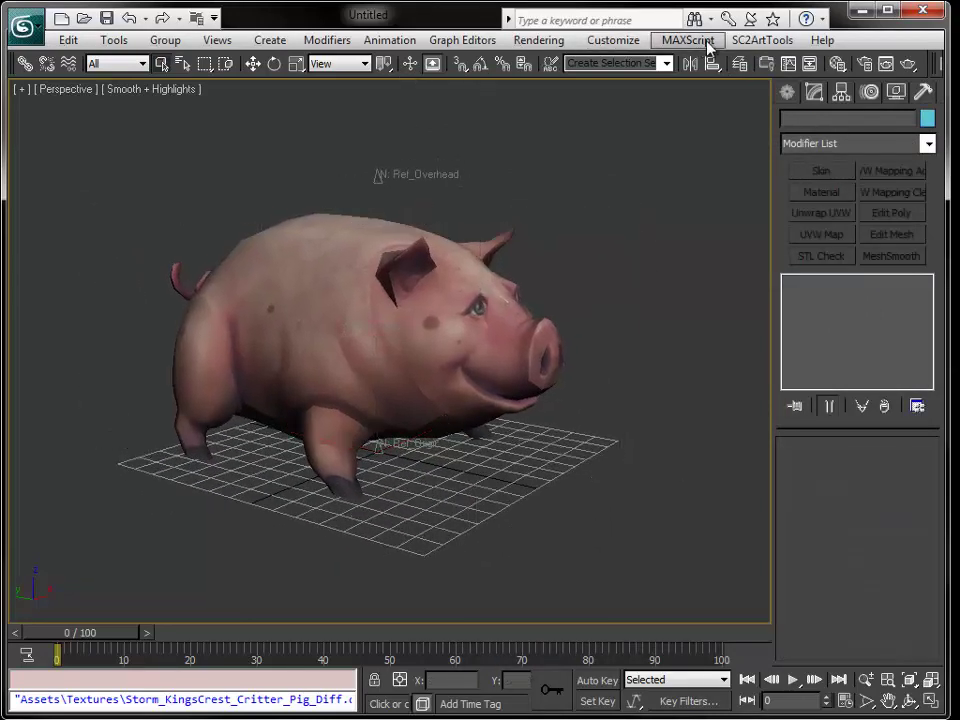
Open the SC2ArtTools AnimProps window and expand its SubAnim Tracks section to view the imported animations and their settings.
left_click(762, 40)
mouse_move(804, 116)
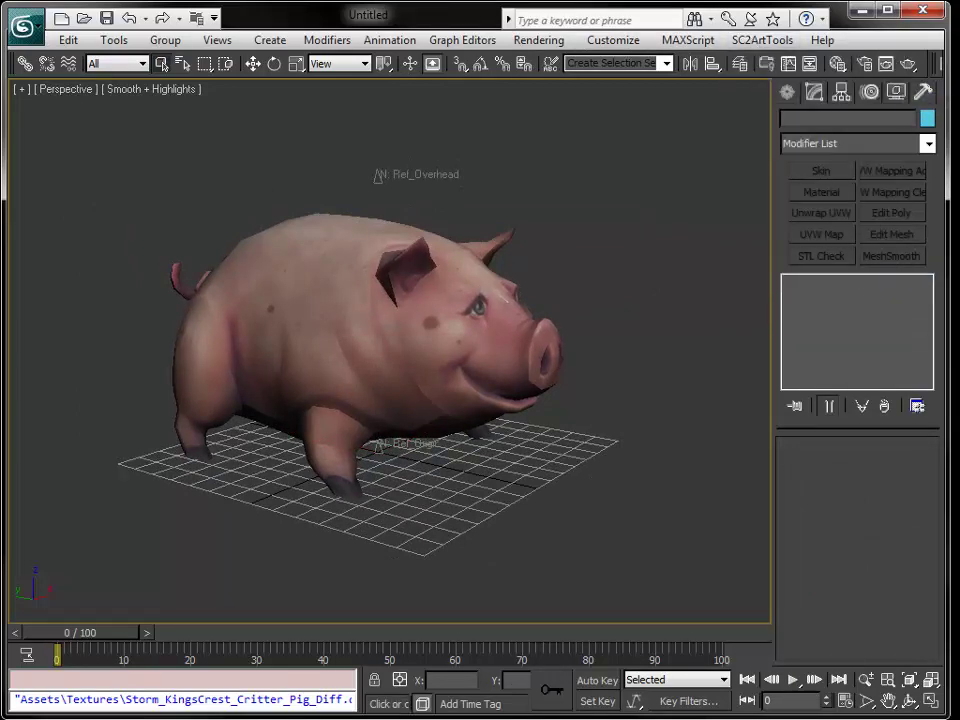
left_click_drag(188, 40, 93, 75)
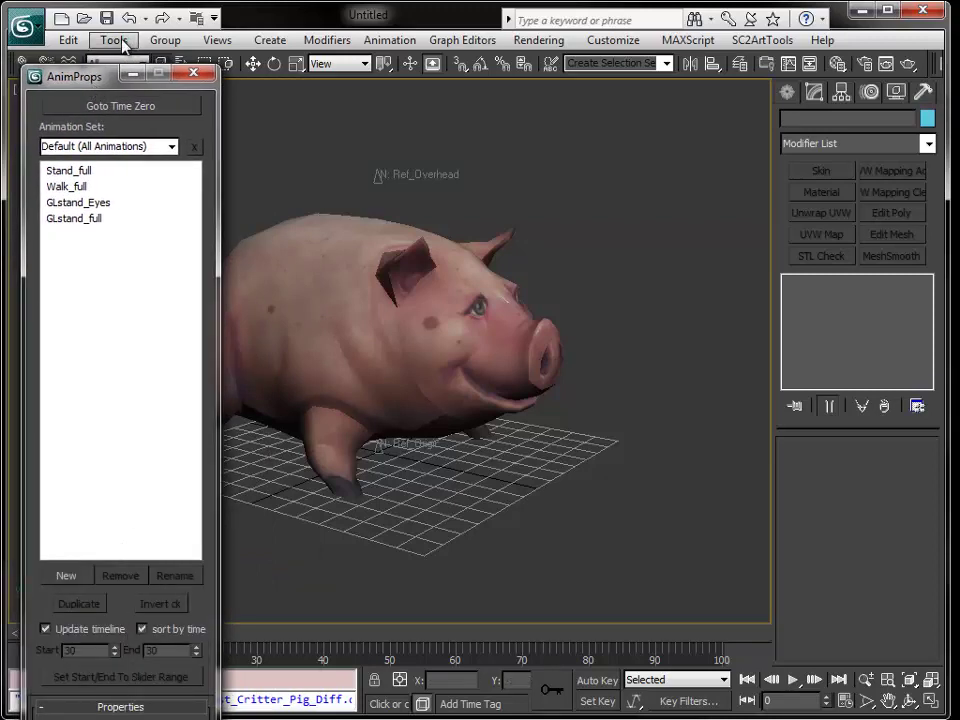
left_click_drag(116, 72, 97, 77)
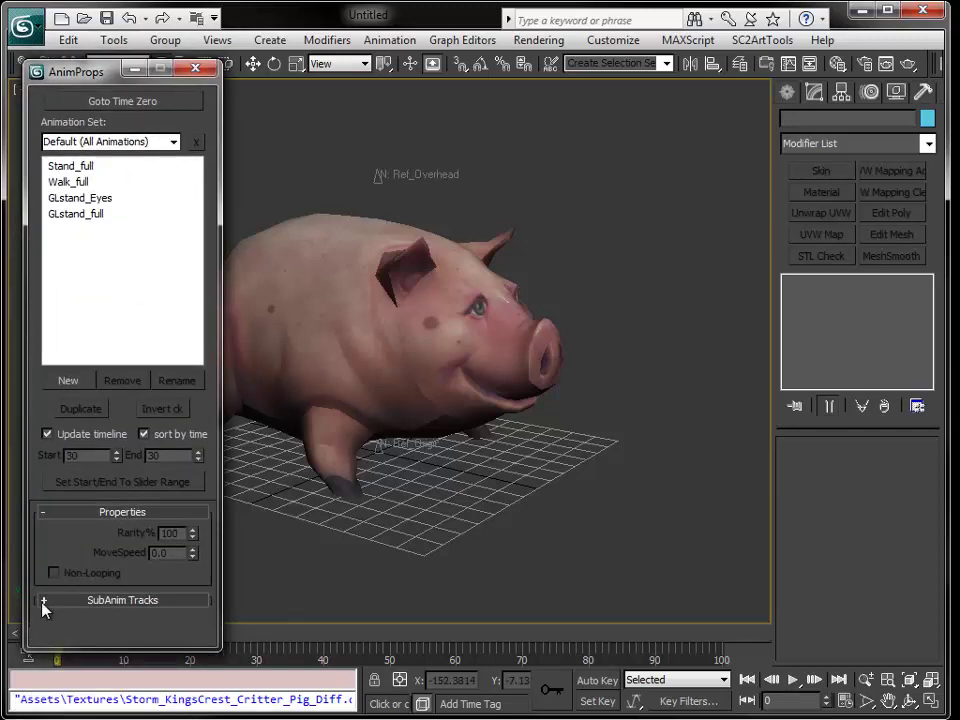
left_click(43, 600)
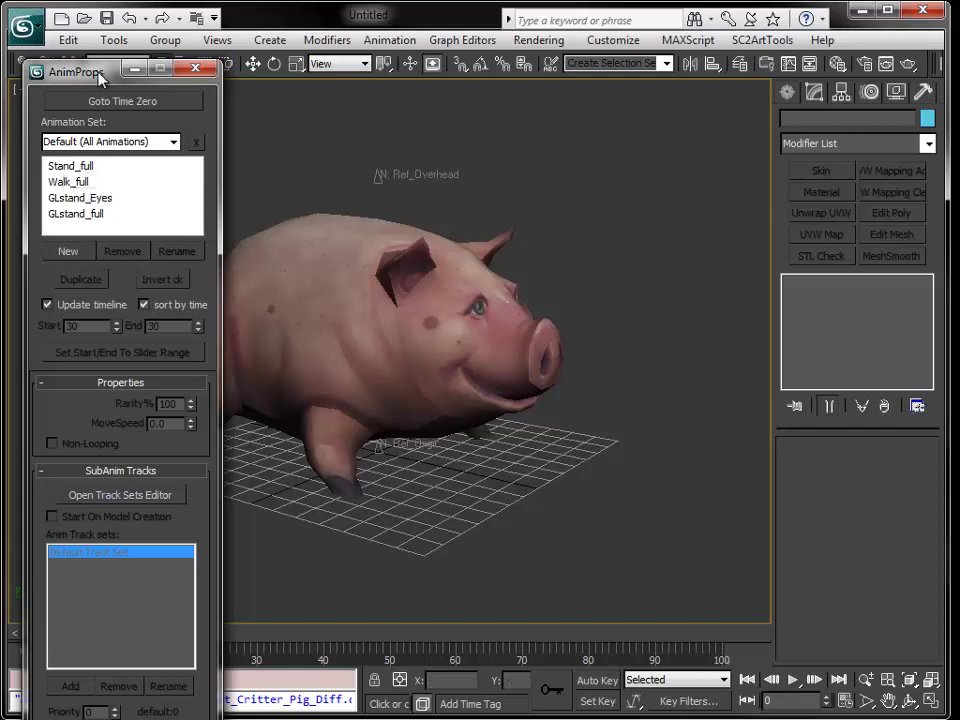
Play back the Stand_full and Walk_full animations in the perspective view, stopping each one after viewing.
left_click(76, 167)
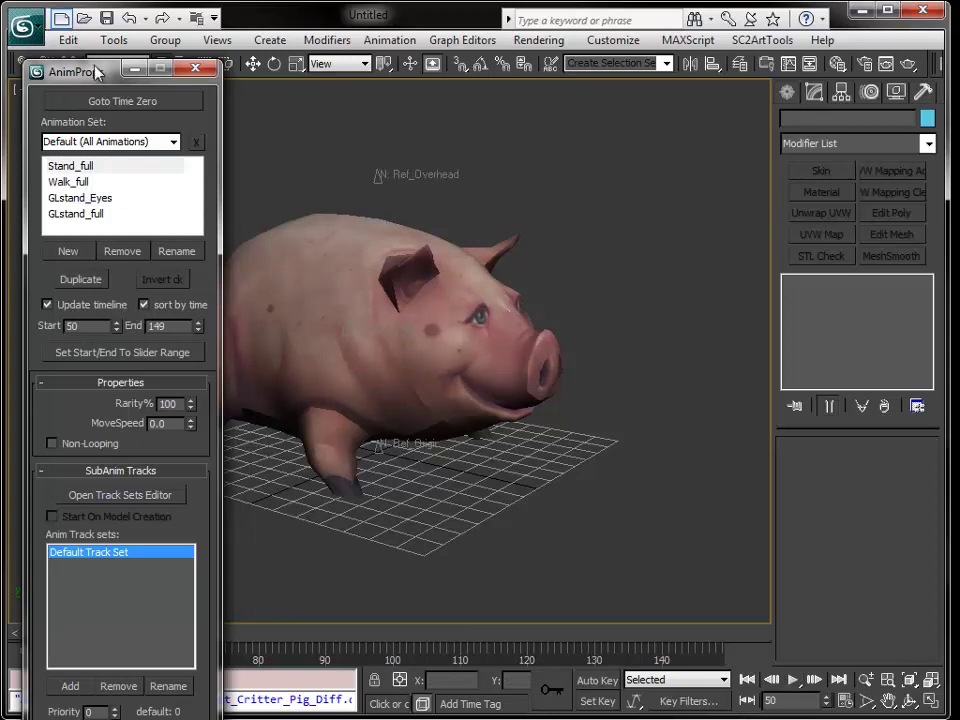
left_click(196, 68)
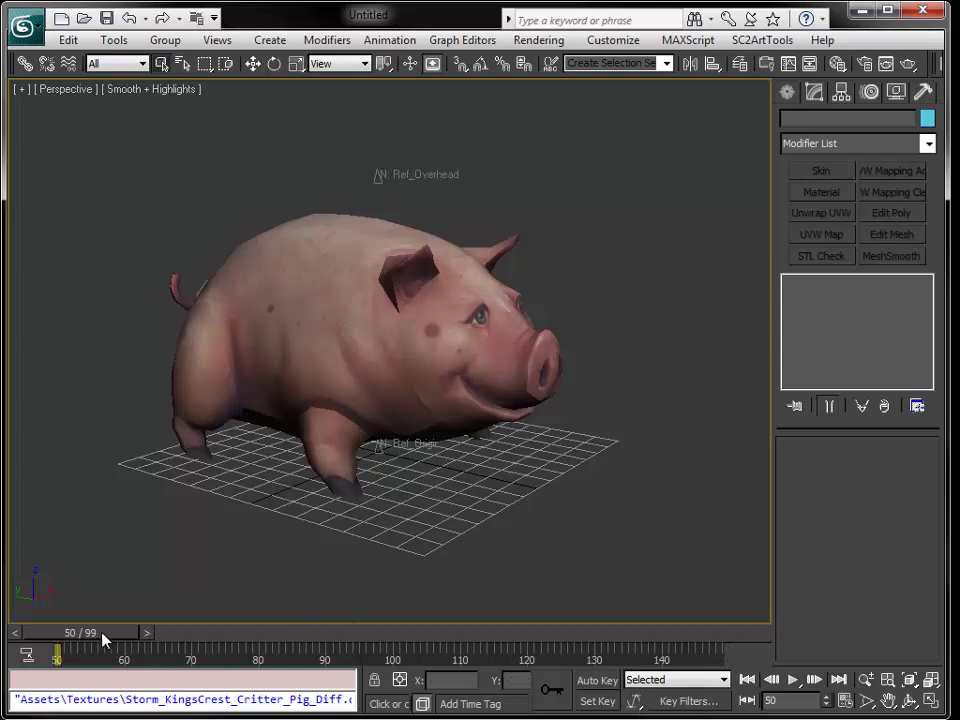
left_click(793, 681)
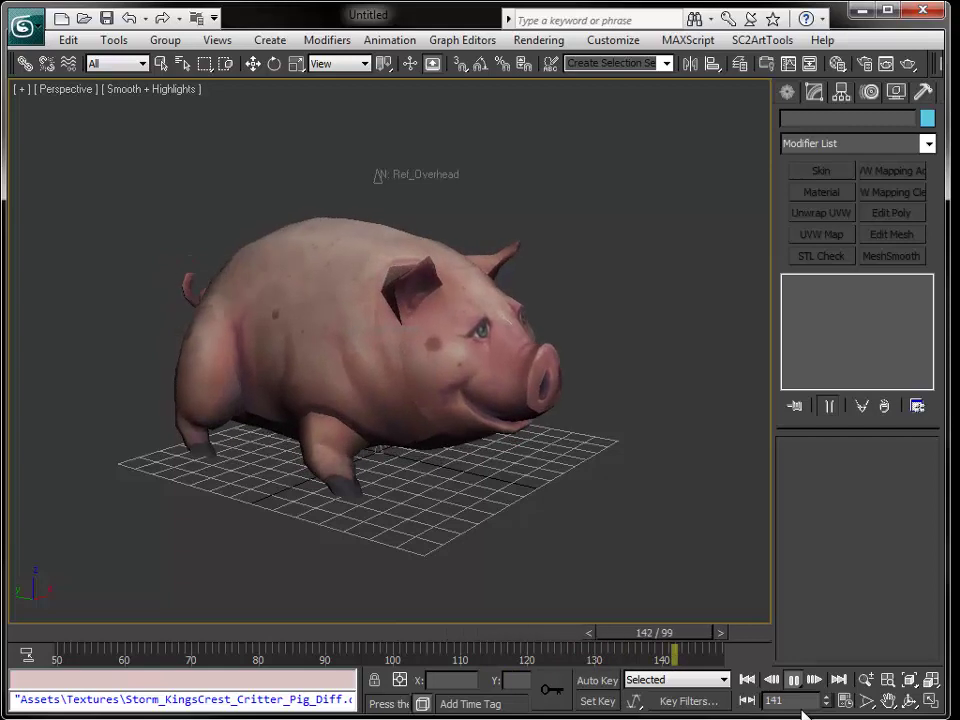
left_click(769, 677)
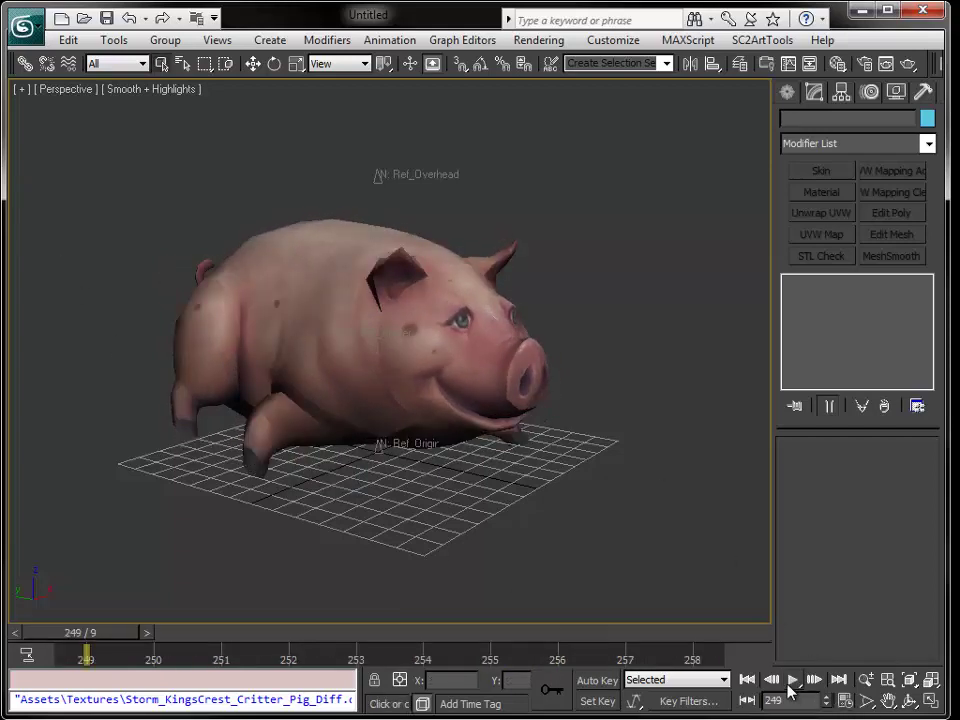
left_click(791, 679)
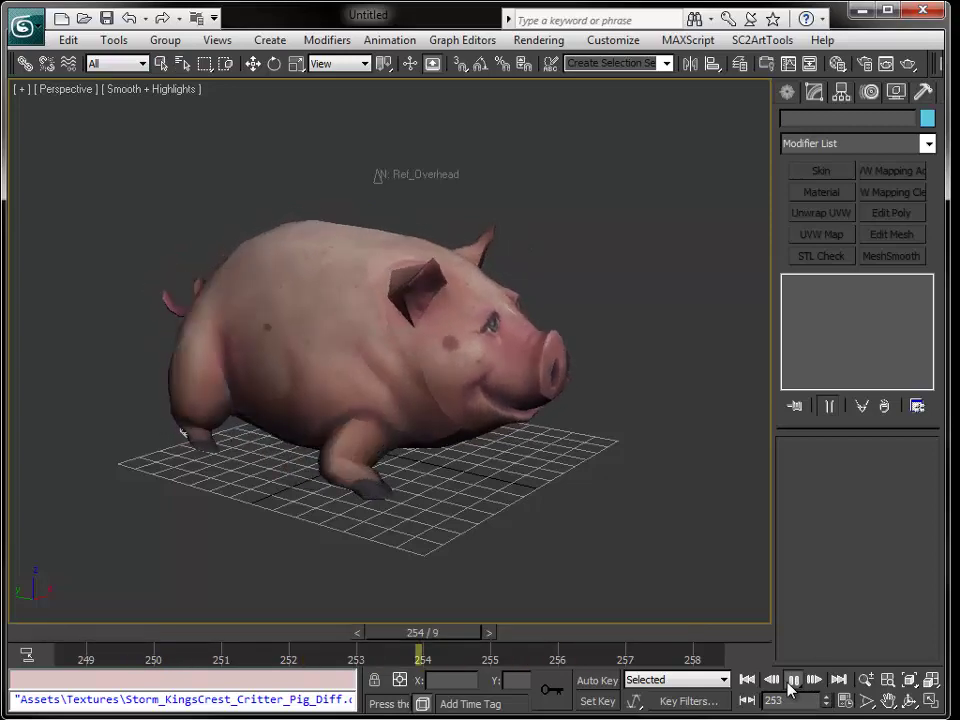
left_click(792, 680)
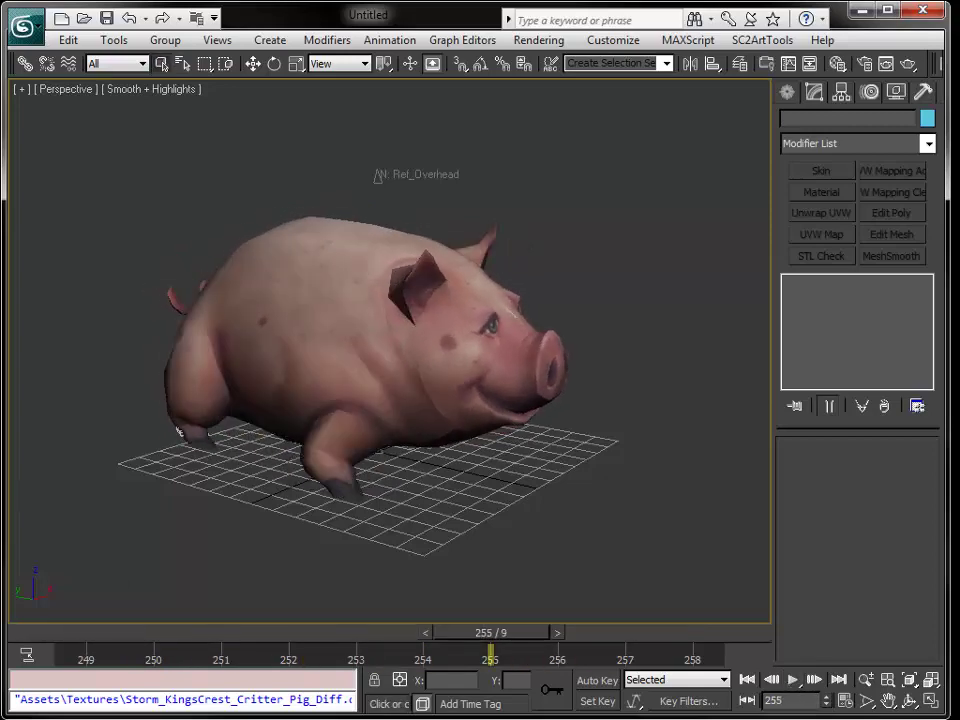
Reopen AnimProps beside the pig, collapse its Properties and SubAnim Tracks sections, and shorten the window to uncover the playback controls.
left_click_drag(100, 56, 804, 58)
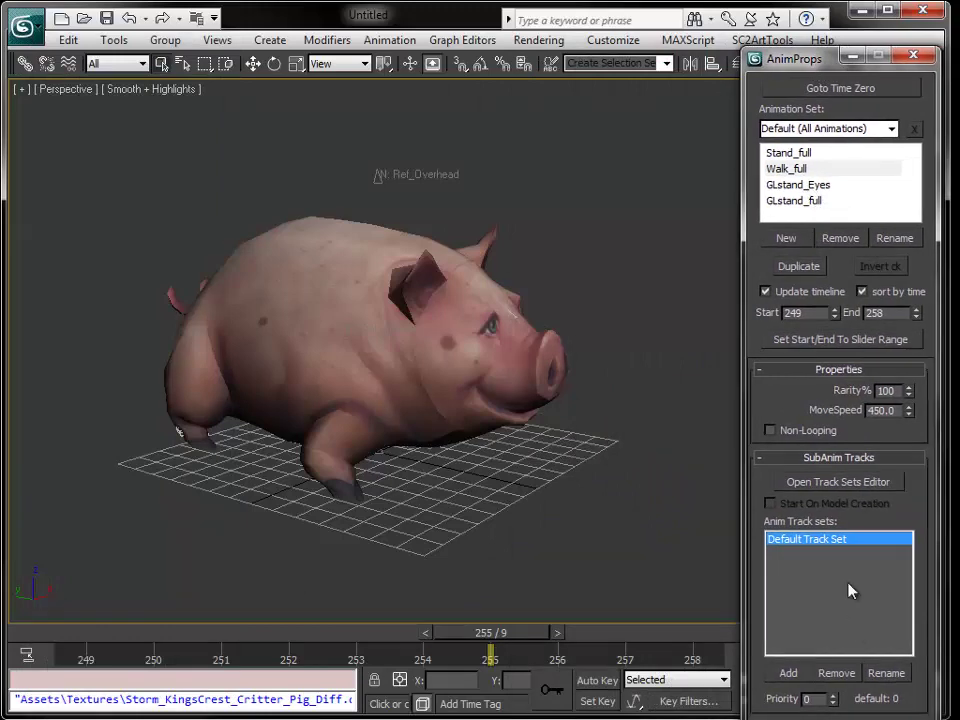
left_click(790, 371)
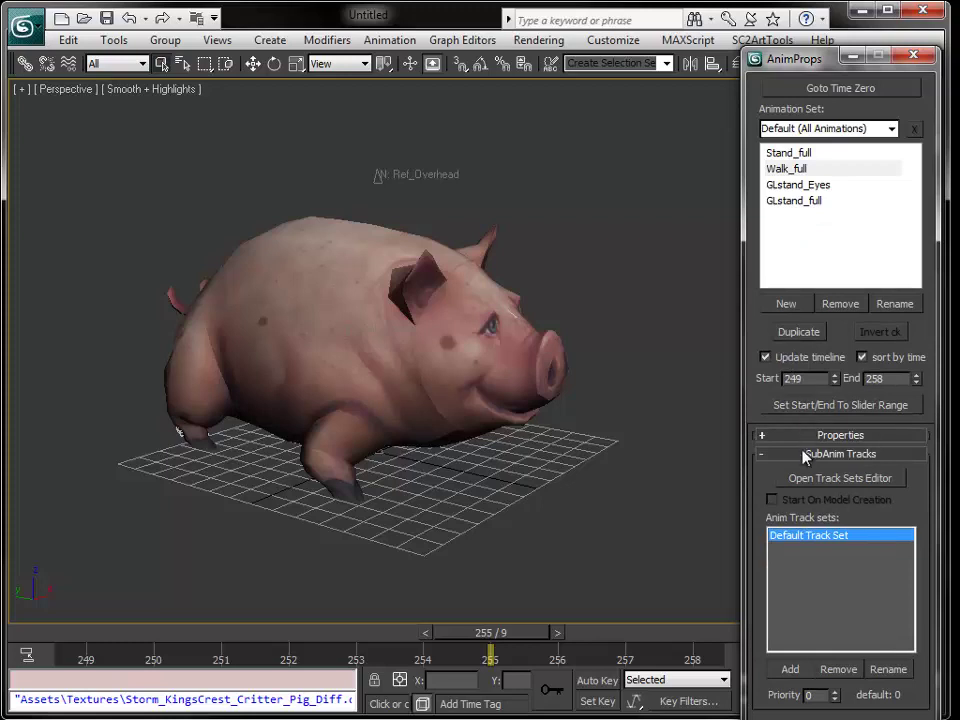
left_click(803, 456)
left_click_drag(830, 716, 827, 614)
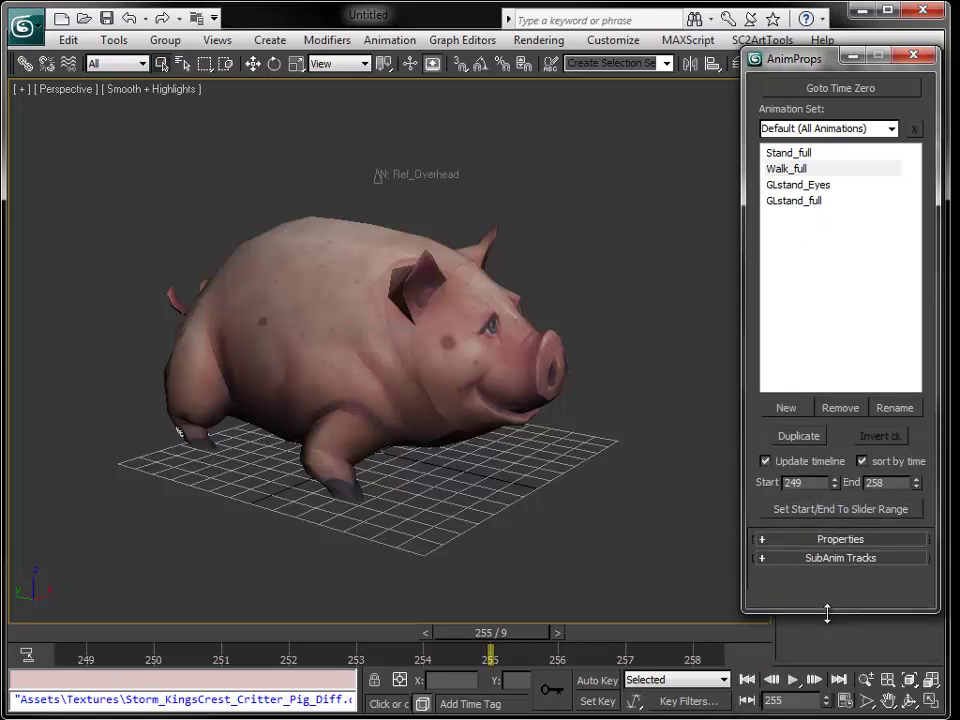
Play back the GLstand_Eyes animation with a close view of the pig's face, stop it, and minimize the AnimProps window.
left_click(804, 184)
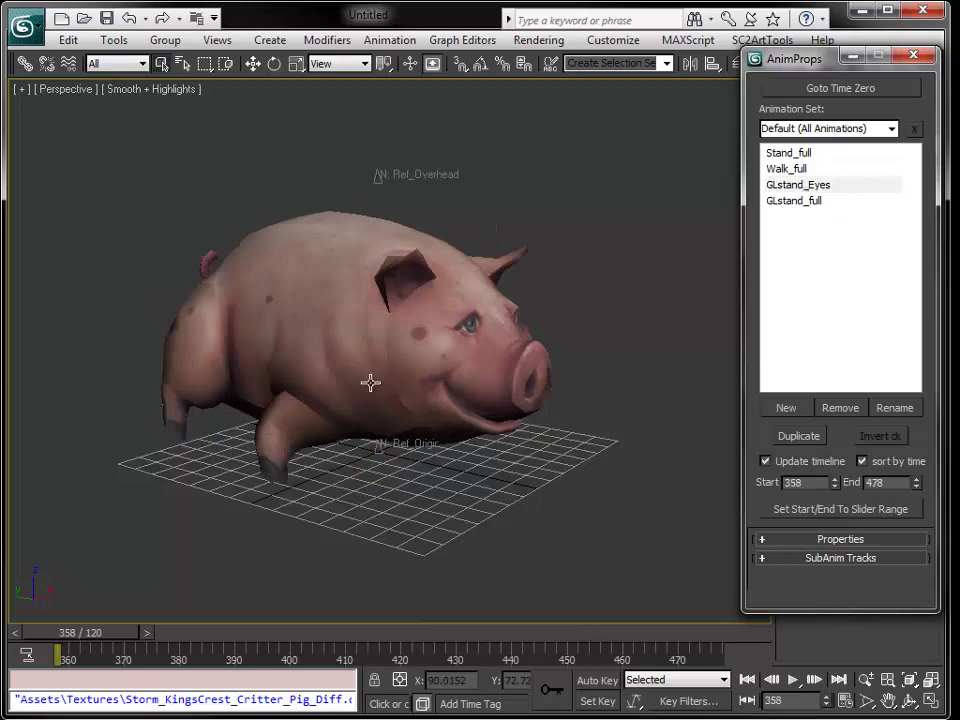
middle_click_drag(369, 381, 408, 448, "alt")
scroll(339, 446, "up", 5)
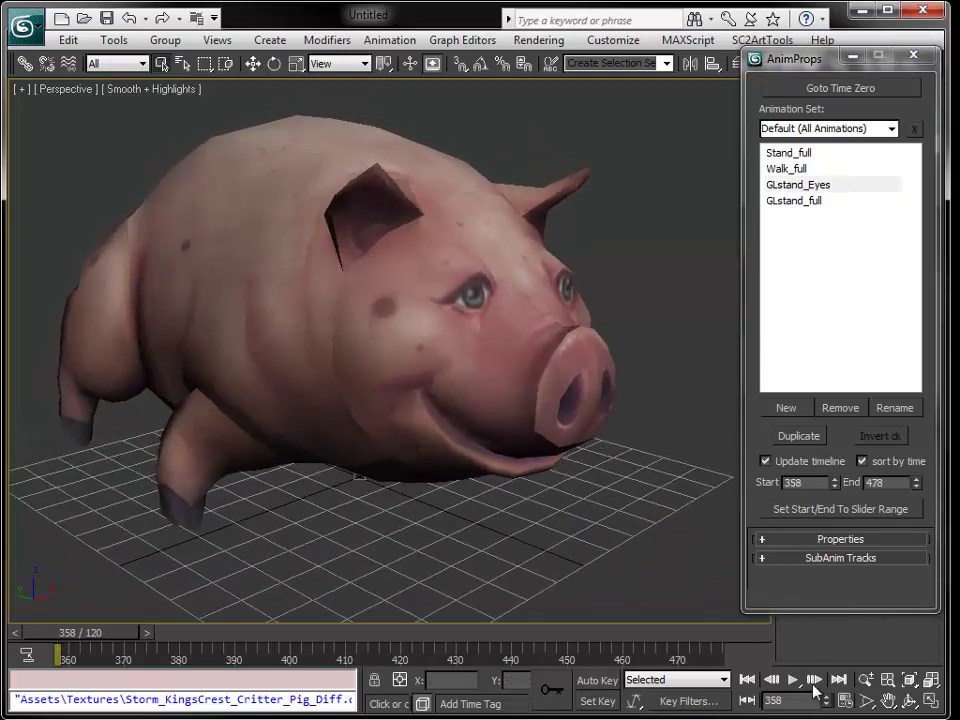
left_click(792, 680)
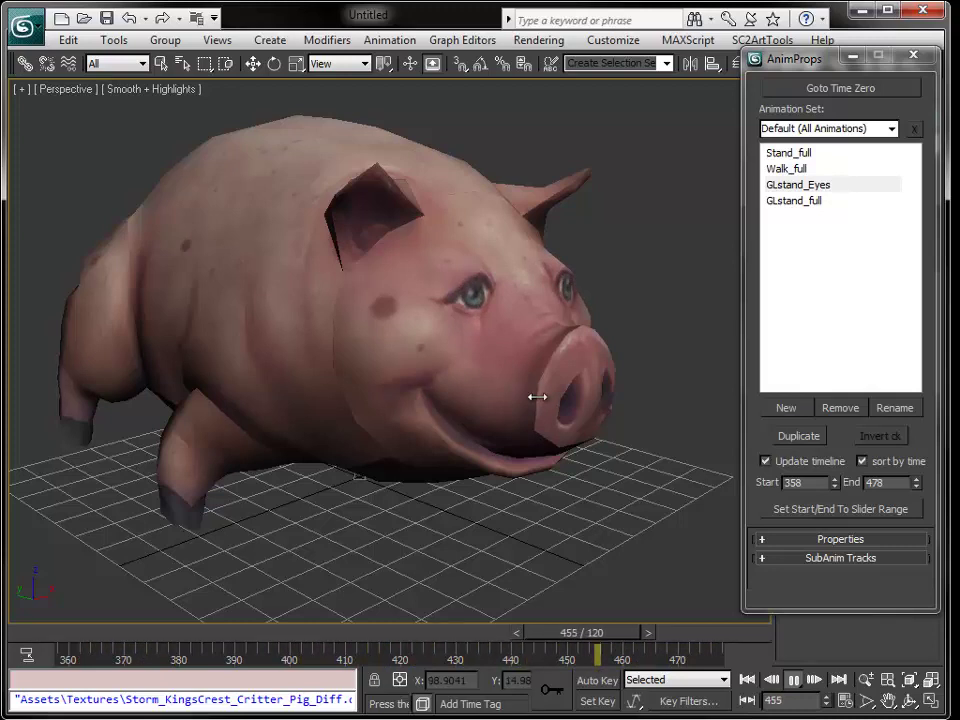
left_click(795, 680)
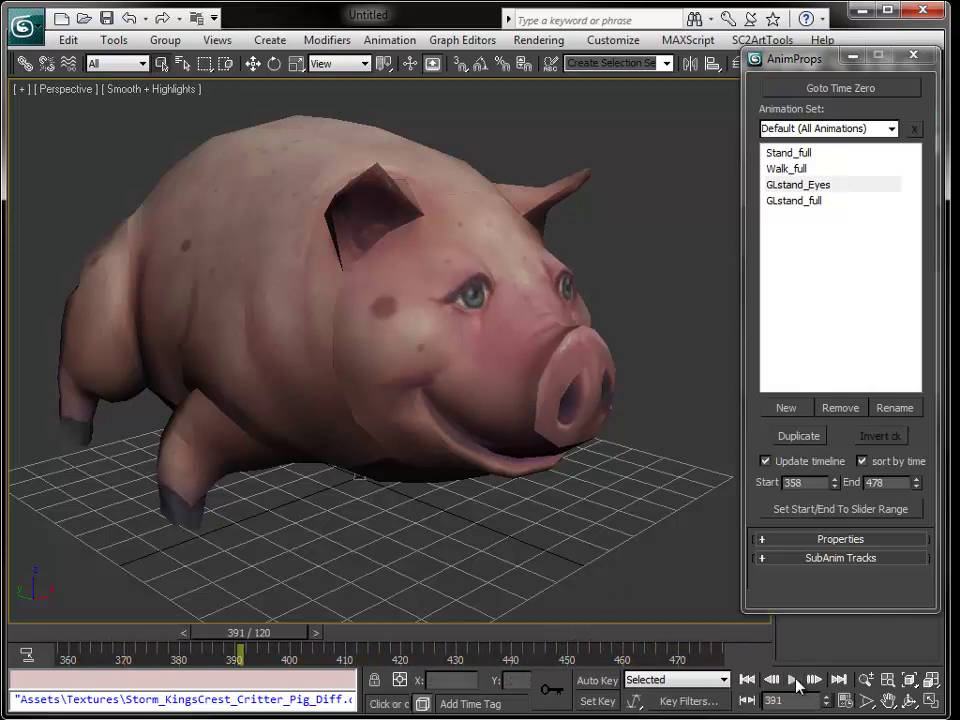
left_click(853, 56)
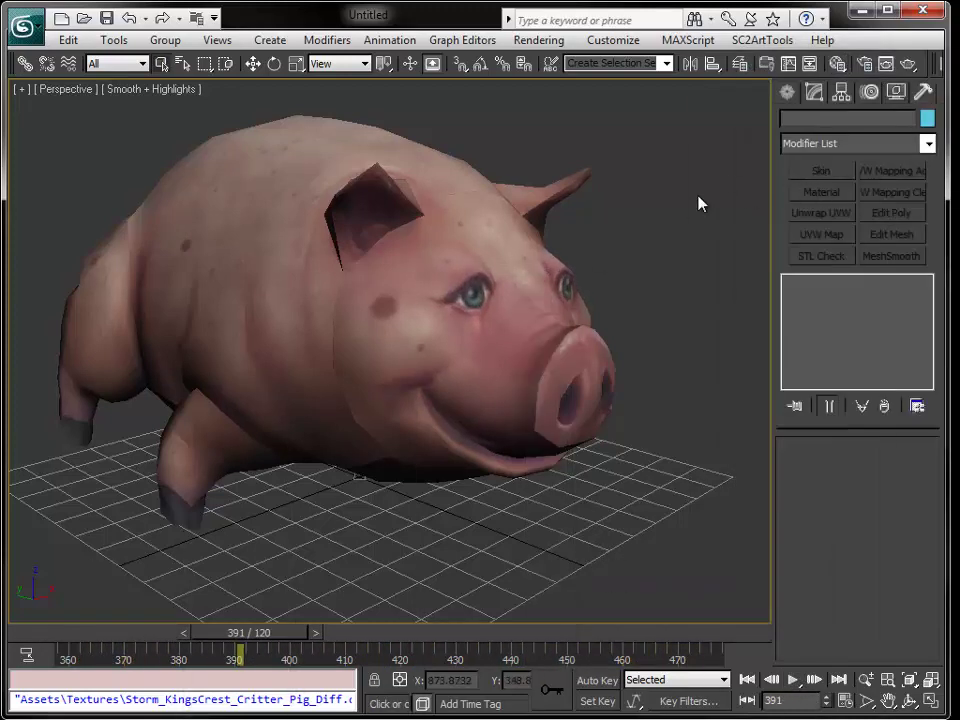
Reset the scene without saving the changes and maximize the perspective view.
left_click(25, 25)
left_click(66, 110)
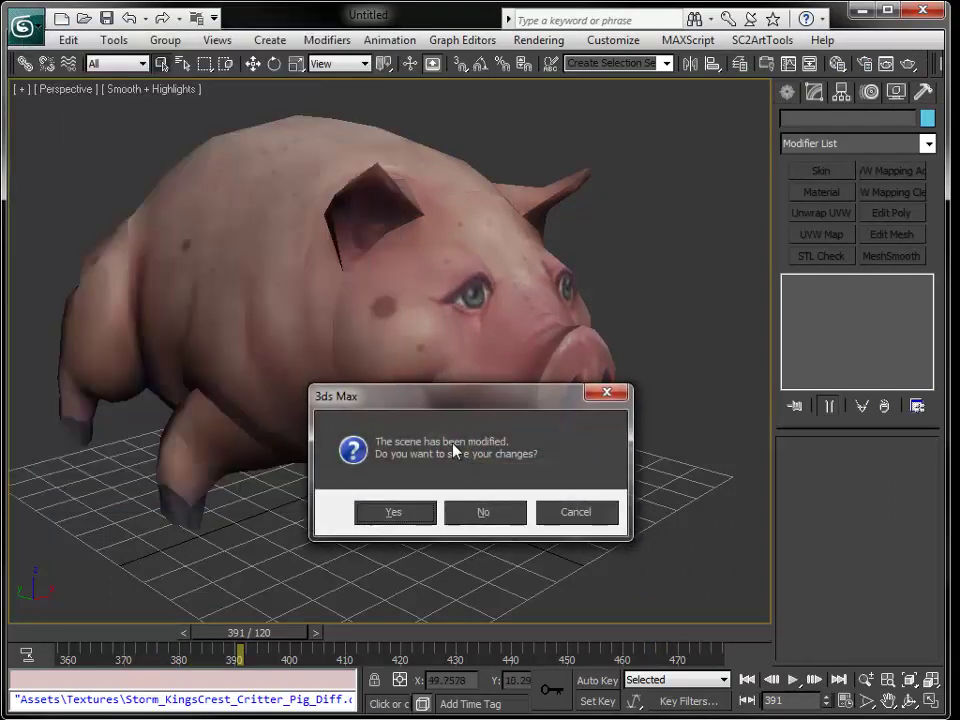
left_click(470, 513)
left_click(428, 402)
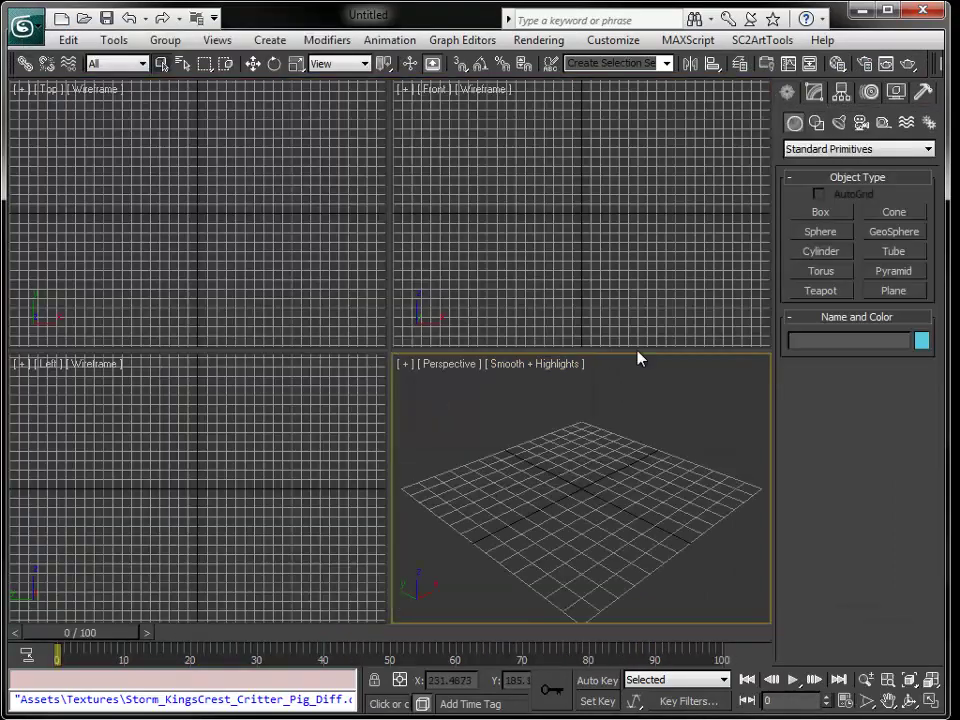
key("alt+w")
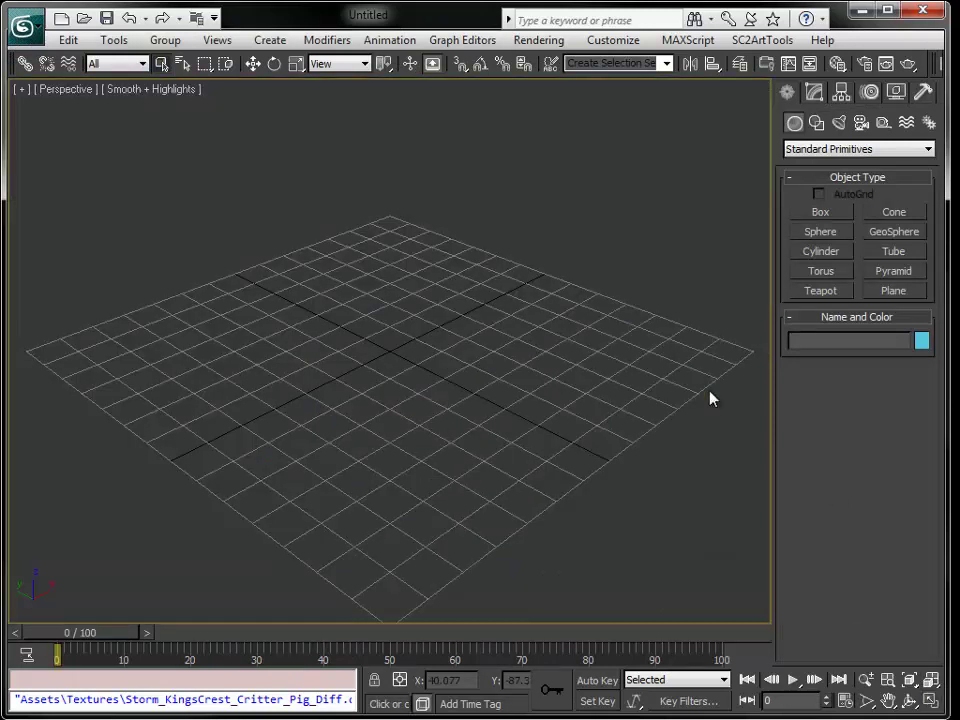
Load TM's M3 Import (v1.0) from the MAXScript utilities, reselecting it after restarting MAXScript, and dismiss the exception message.
left_click(922, 93)
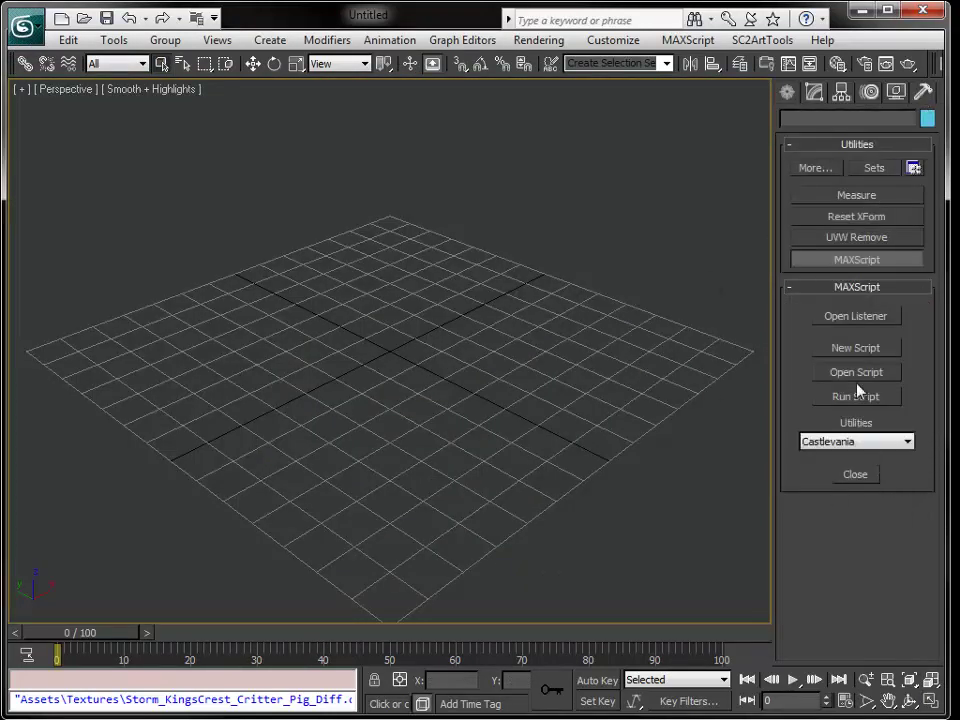
left_click(866, 443)
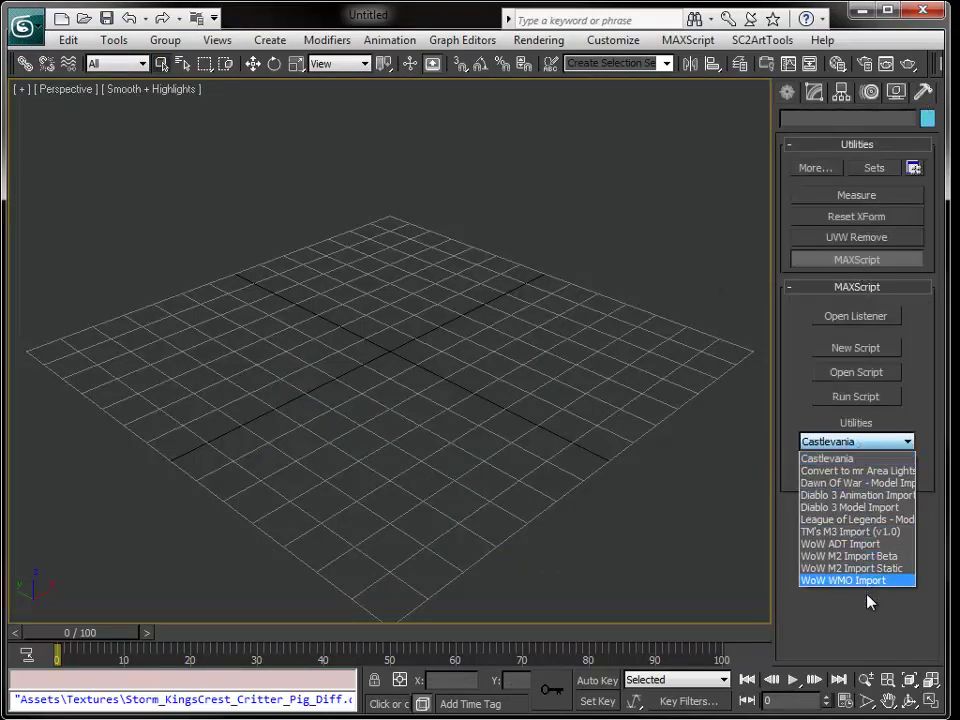
left_click(862, 532)
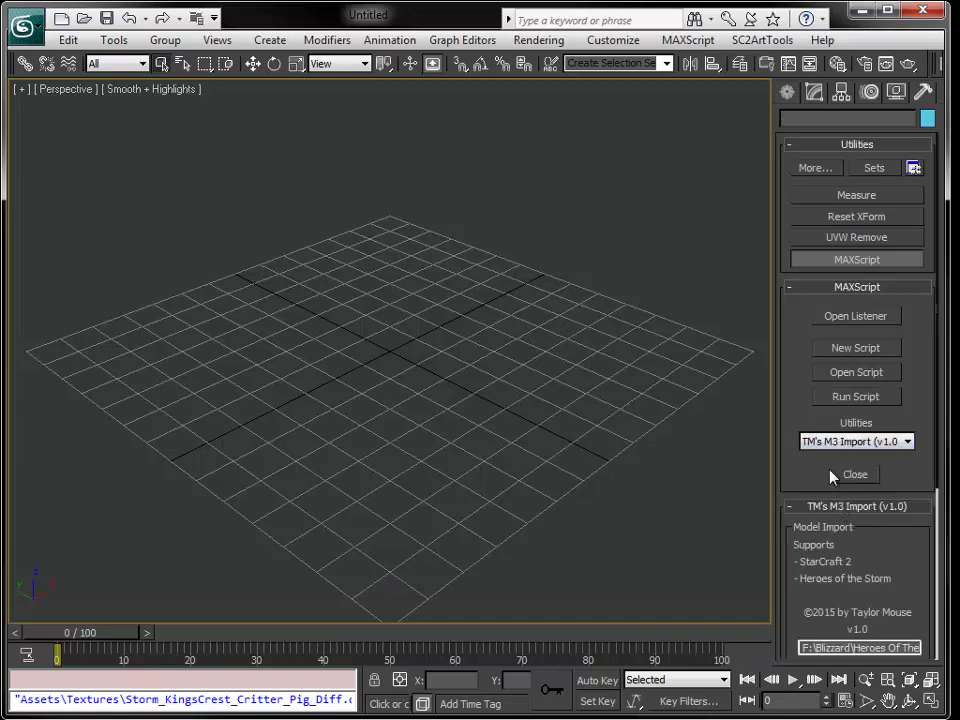
left_click(816, 259)
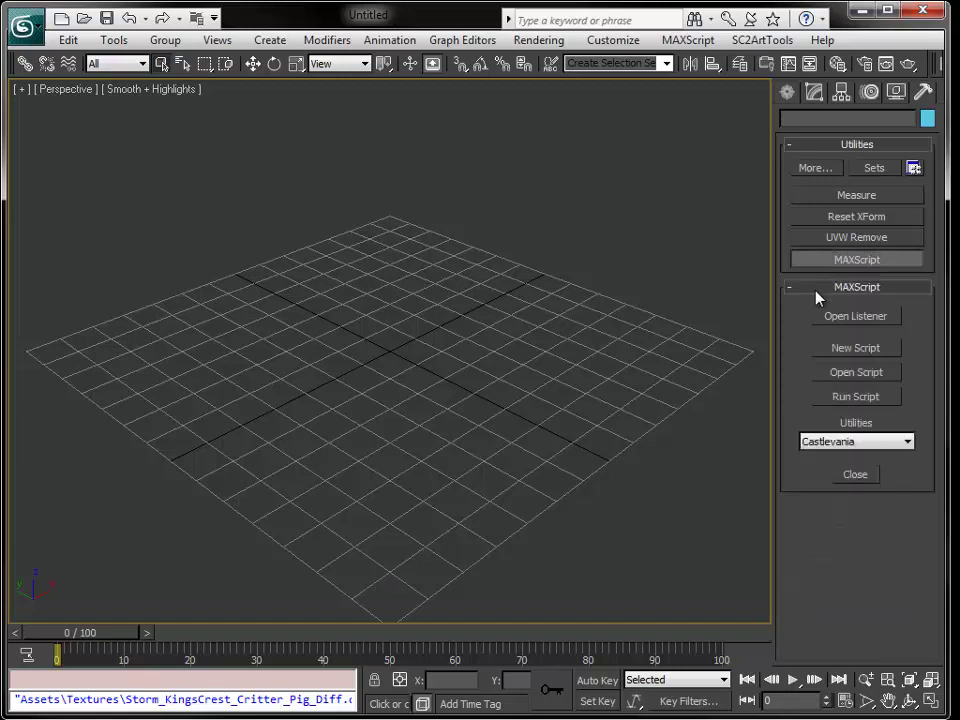
left_click(866, 442)
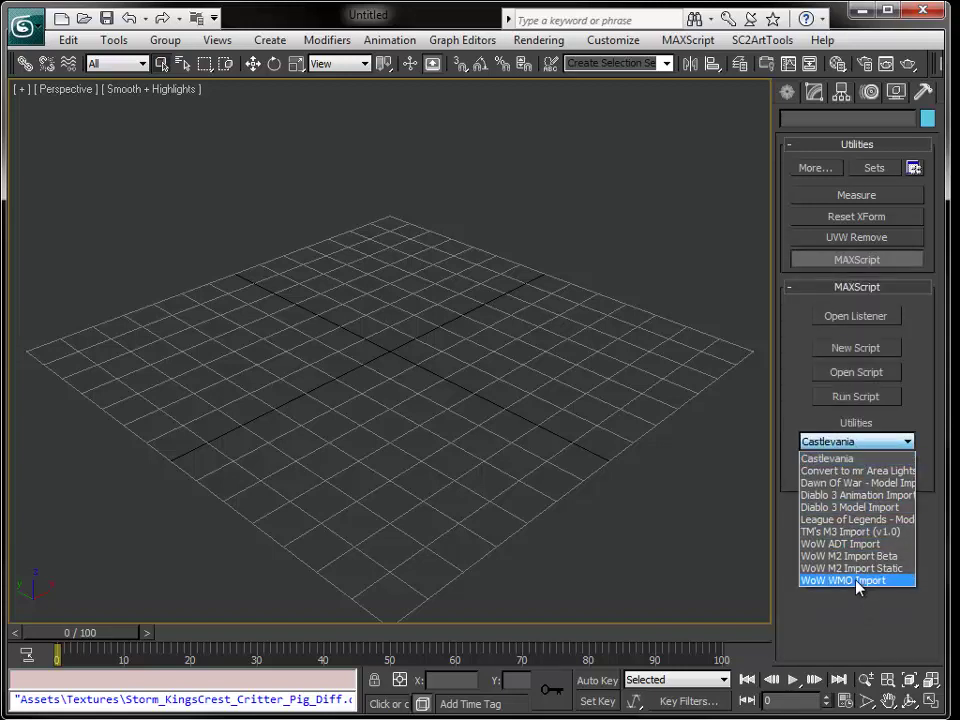
left_click(856, 533)
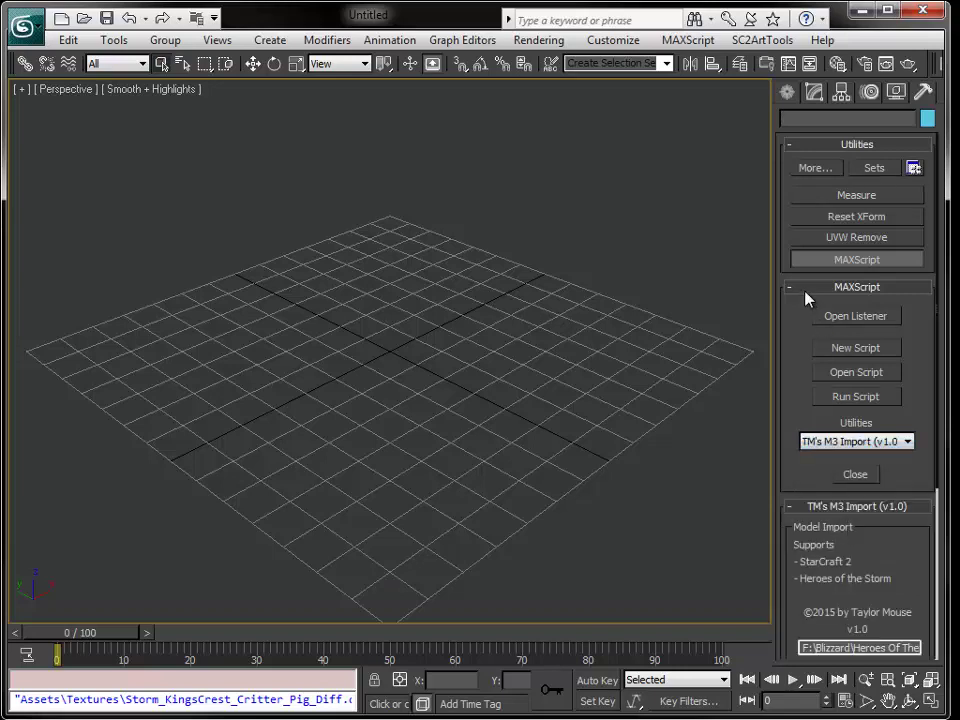
left_click(848, 477)
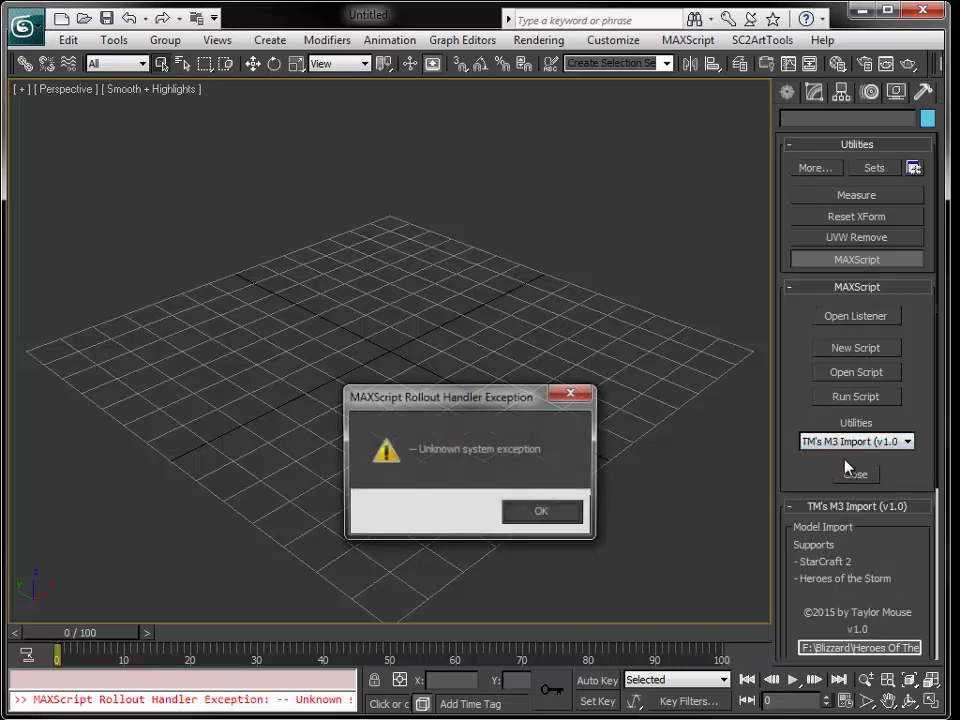
left_click(572, 395)
Start choosing a model file for the M3 importer and browse to the Heroes folder under Assets\Units.
left_click_drag(799, 413, 789, 160)
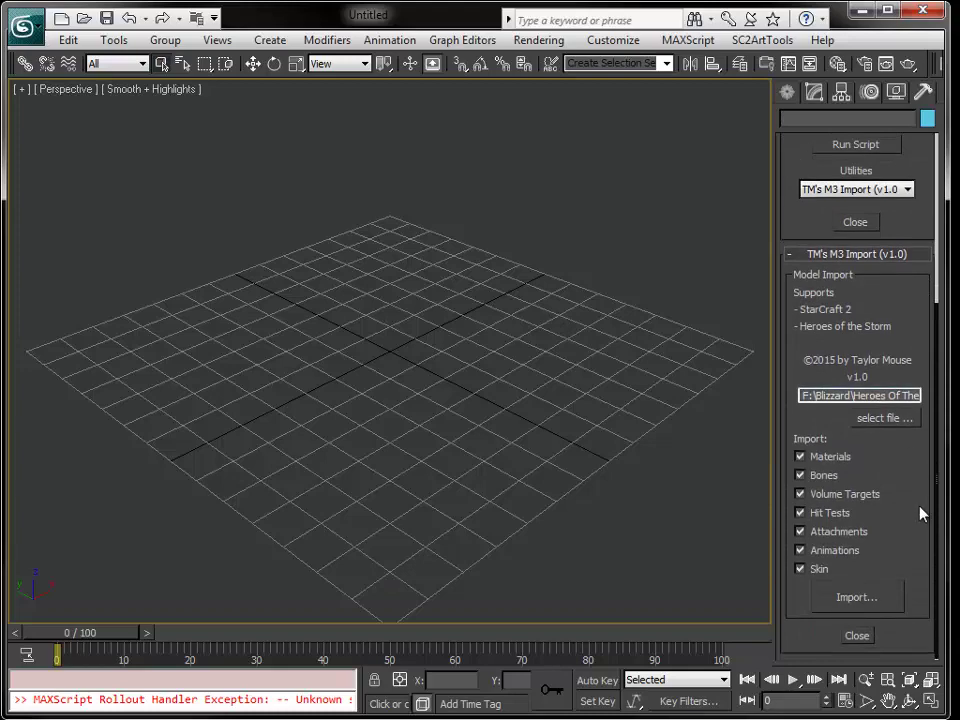
left_click(890, 420)
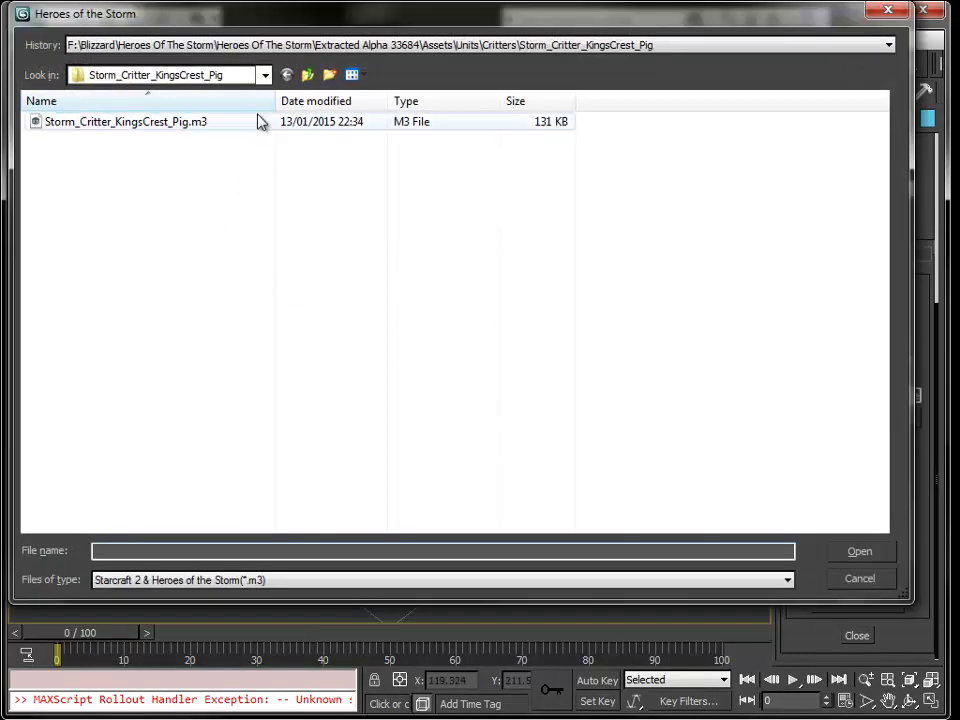
left_click(307, 76)
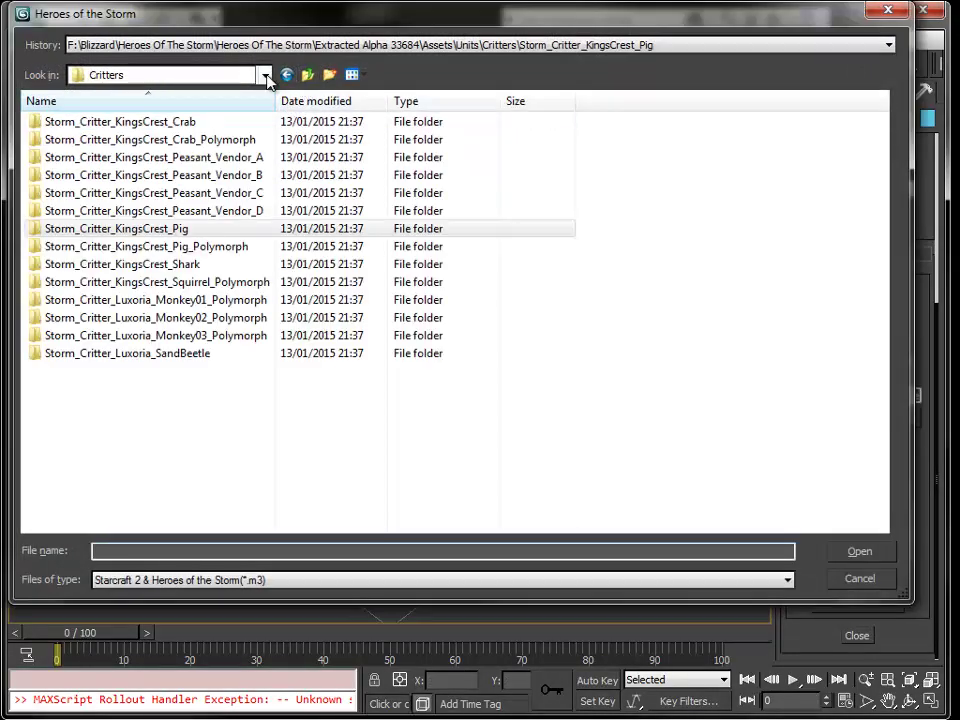
left_click(266, 76)
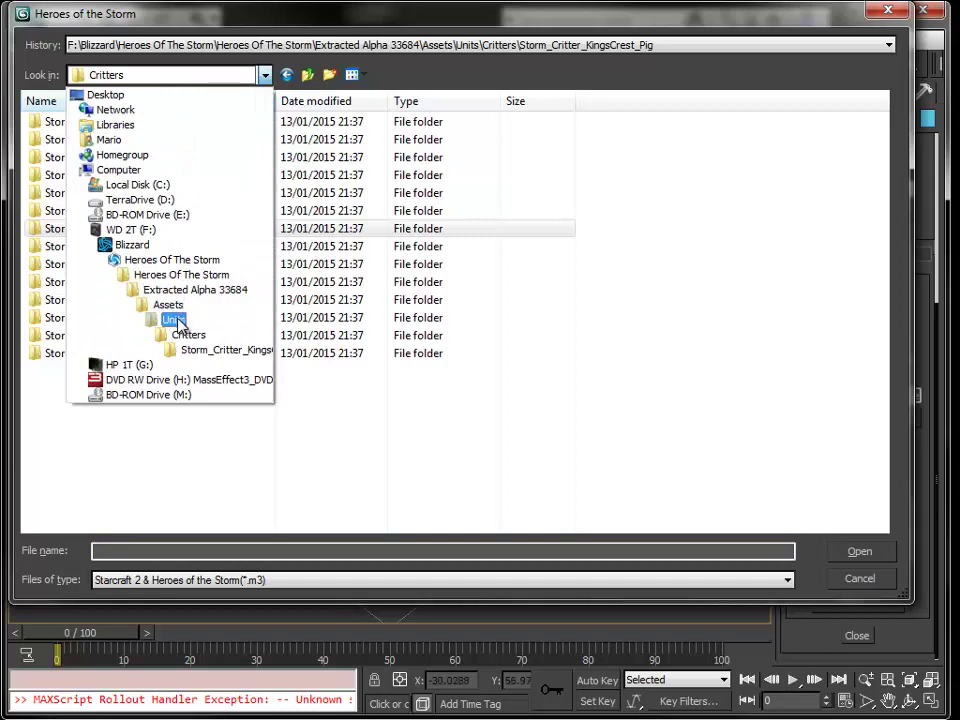
left_click(176, 320)
double_click(90, 142)
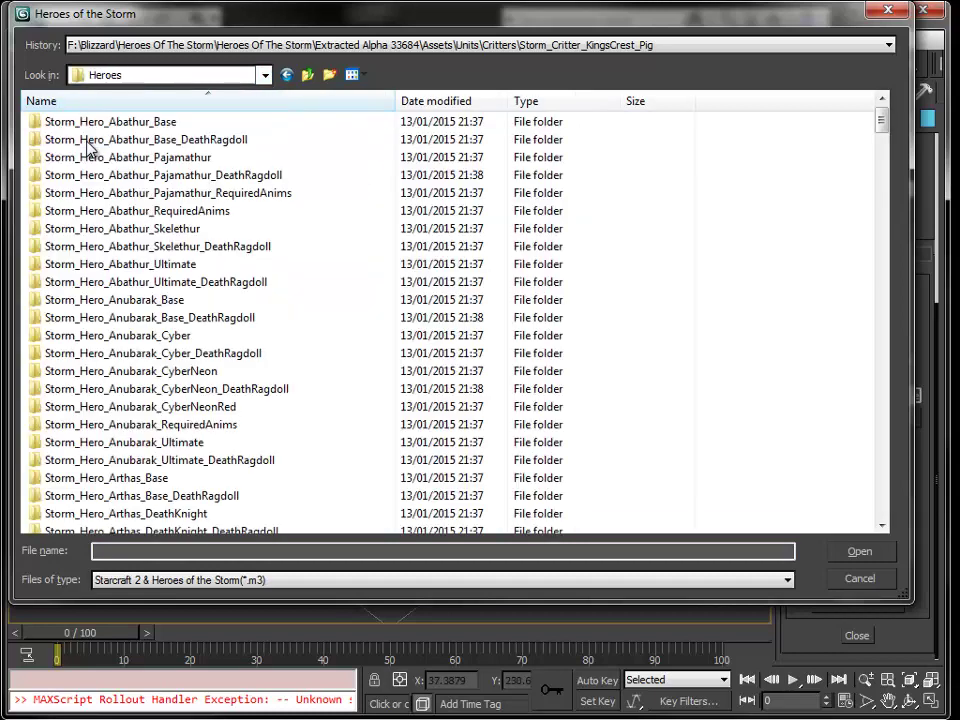
Choose Storm_Hero_Nova_Base_v05.m3 from the Storm_Hero_Nova_Base folder, import it with all import options enabled, and dismiss the garbage collection error.
scroll(203, 369, "down", 20)
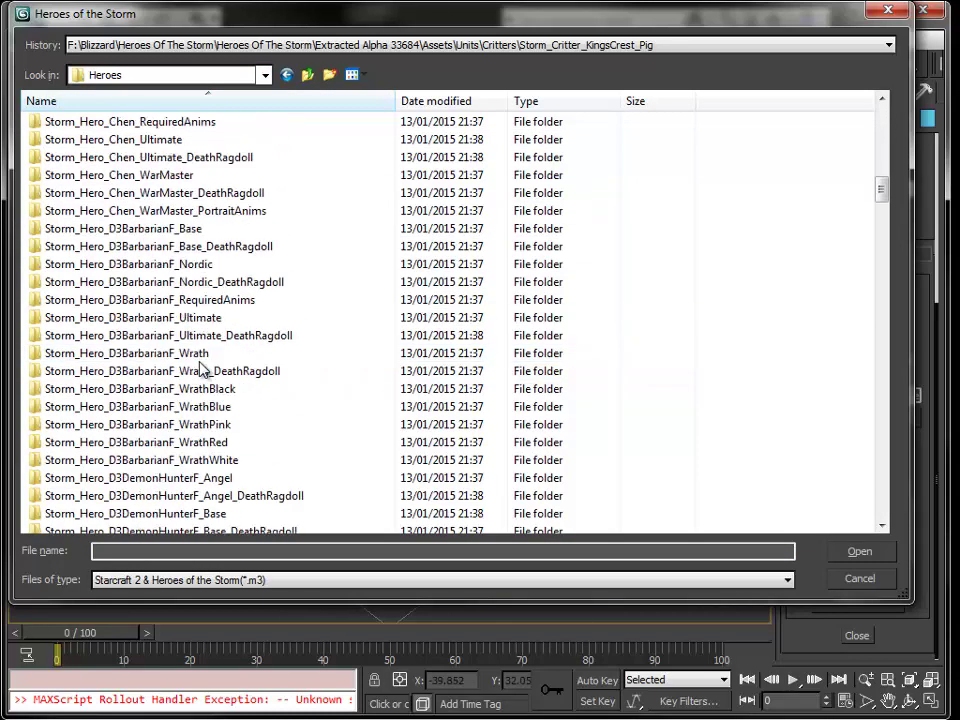
scroll(200, 371, "down", 15)
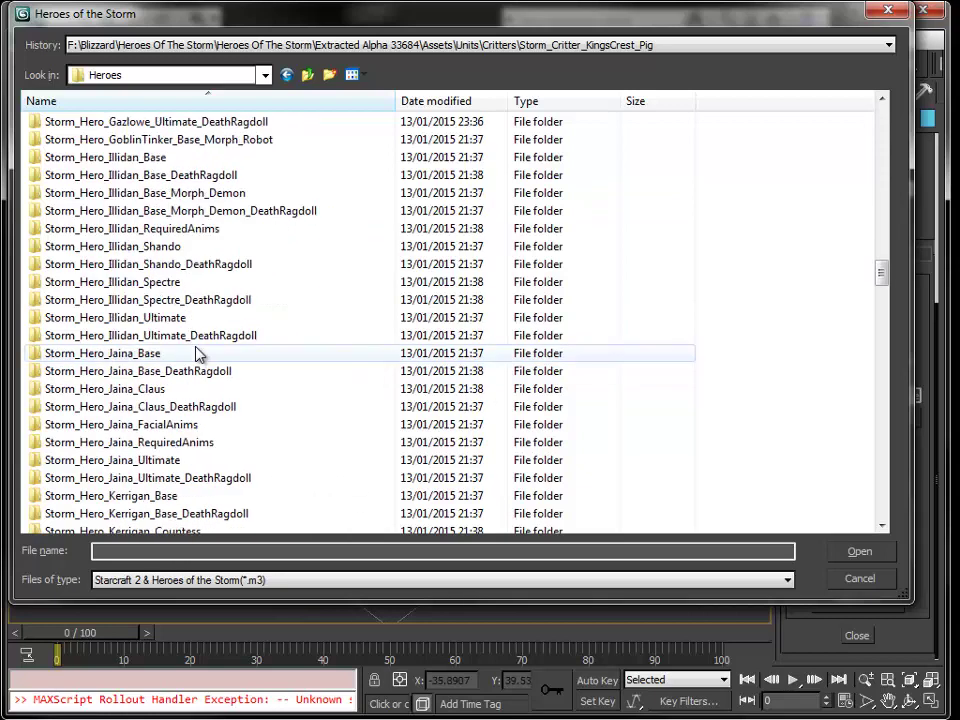
scroll(208, 318, "down", 10)
scroll(208, 330, "down", 15)
scroll(208, 336, "up", 5)
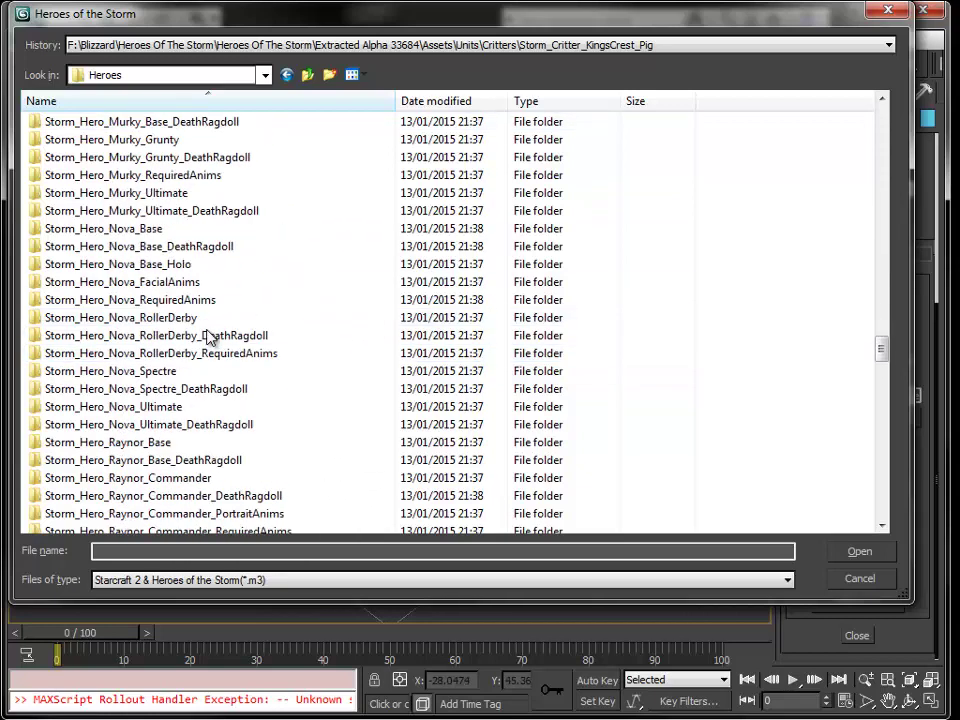
double_click(147, 230)
double_click(120, 122)
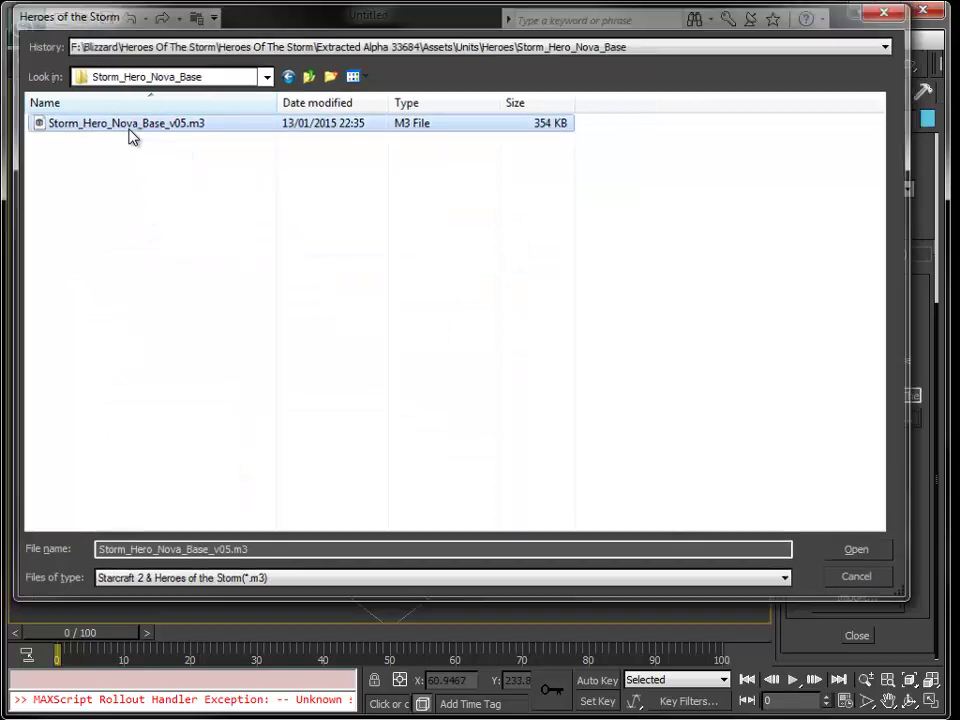
left_click(838, 600)
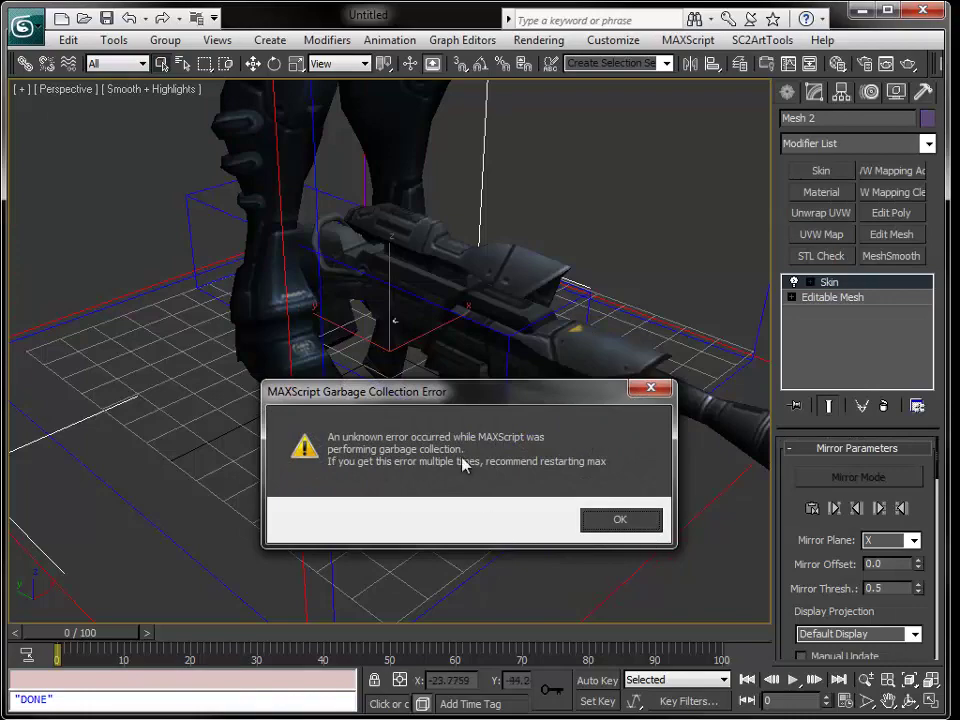
left_click(618, 521)
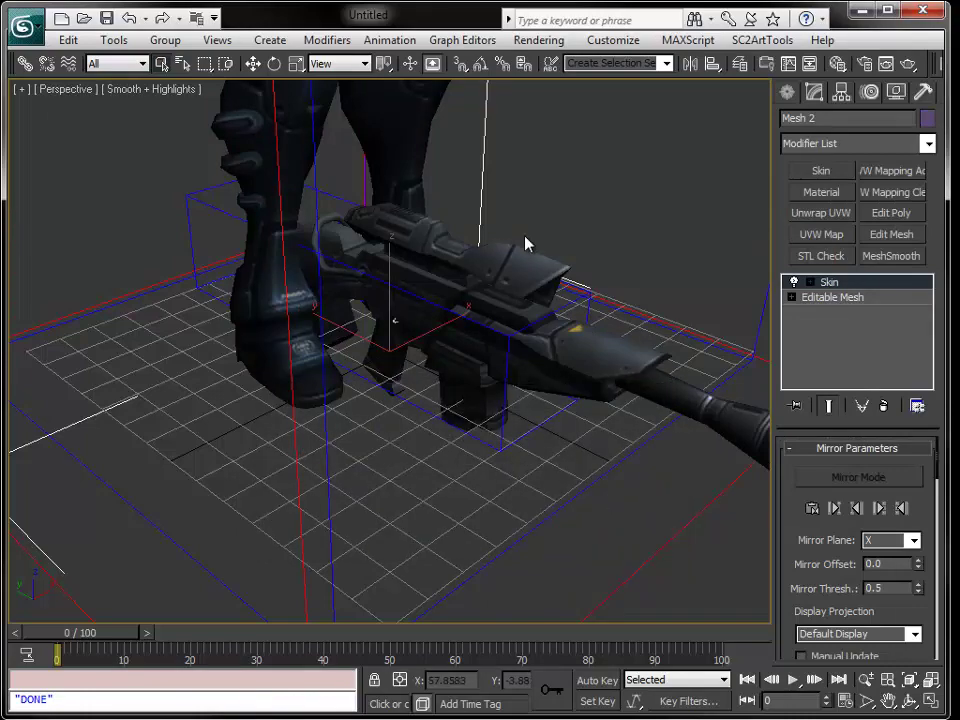
Examine the imported Nova model, her rifle, bones, attachment points and volumes from several distances and angles.
middle_click_drag(525, 242, 490, 455, "alt")
scroll(489, 452, "down", 8)
scroll(489, 452, "up", 6)
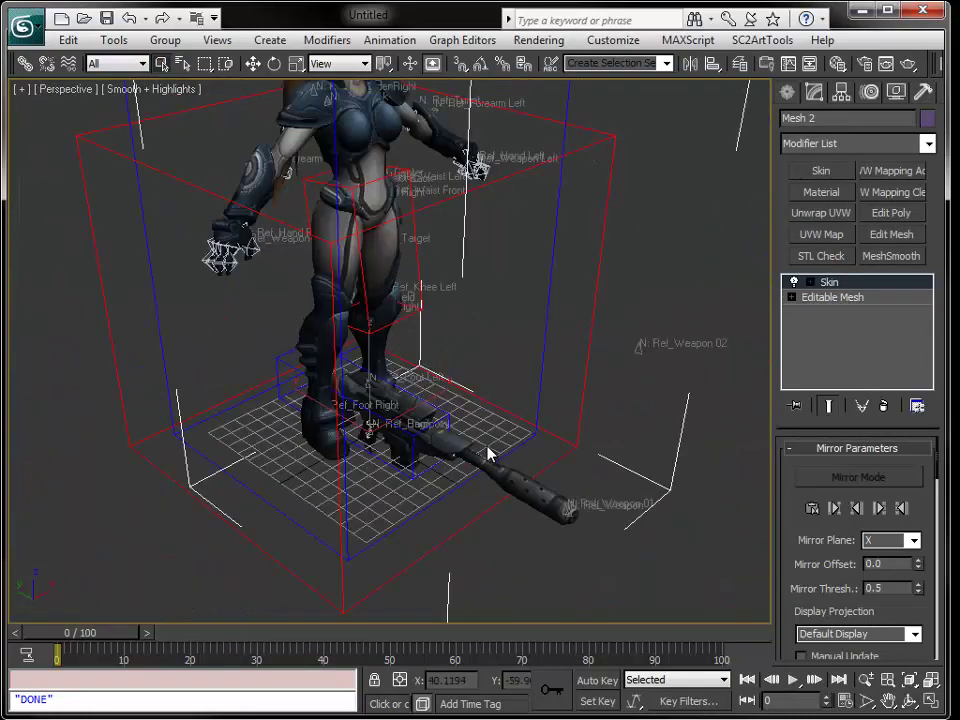
scroll(359, 457, "up", 4)
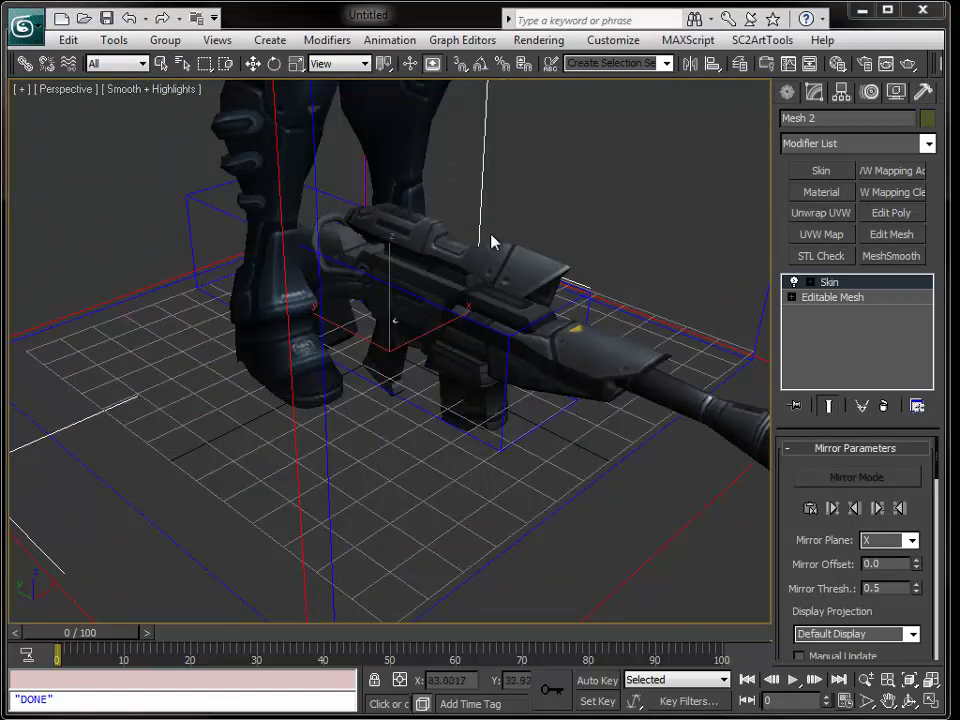
scroll(476, 426, "down", 10)
middle_click_drag(463, 407, 429, 499)
scroll(424, 452, "up", 4)
scroll(429, 498, "down", 3)
scroll(430, 498, "up", 3)
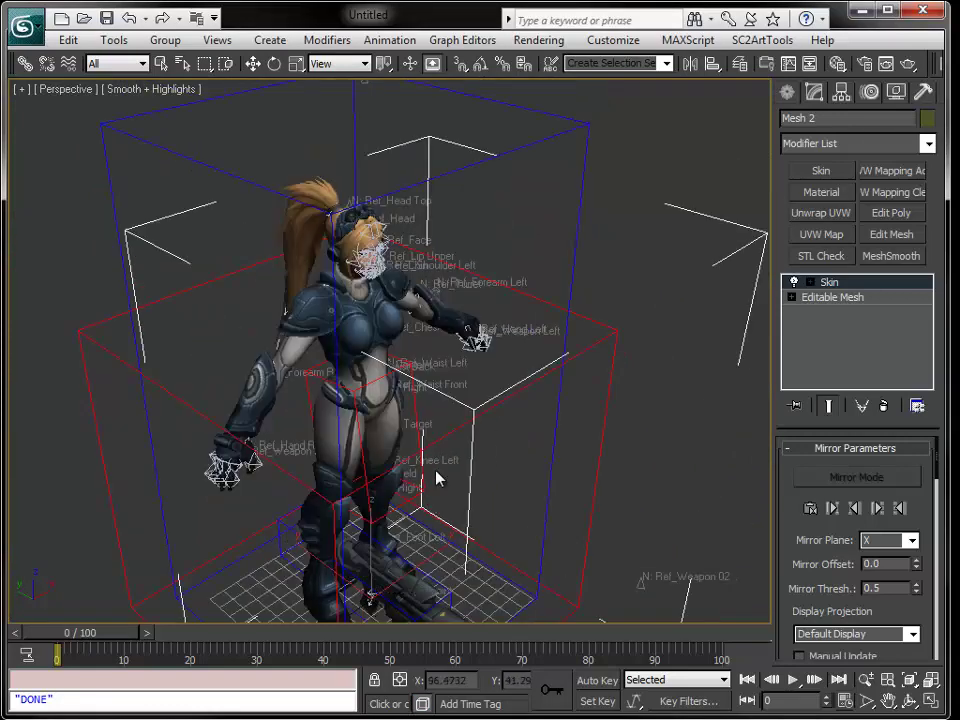
middle_click_drag(408, 497, 454, 437, "alt")
scroll(454, 489, "down", 5)
scroll(454, 437, "up", 5)
scroll(437, 402, "down", 3)
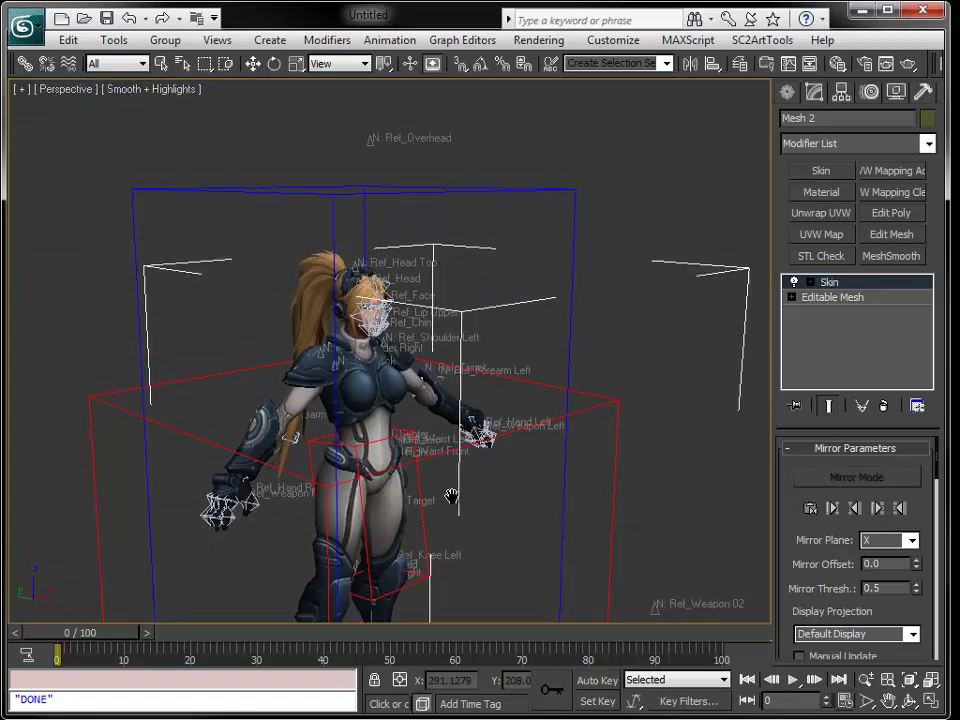
scroll(454, 493, "down", 3)
middle_click_drag(443, 485, 446, 429)
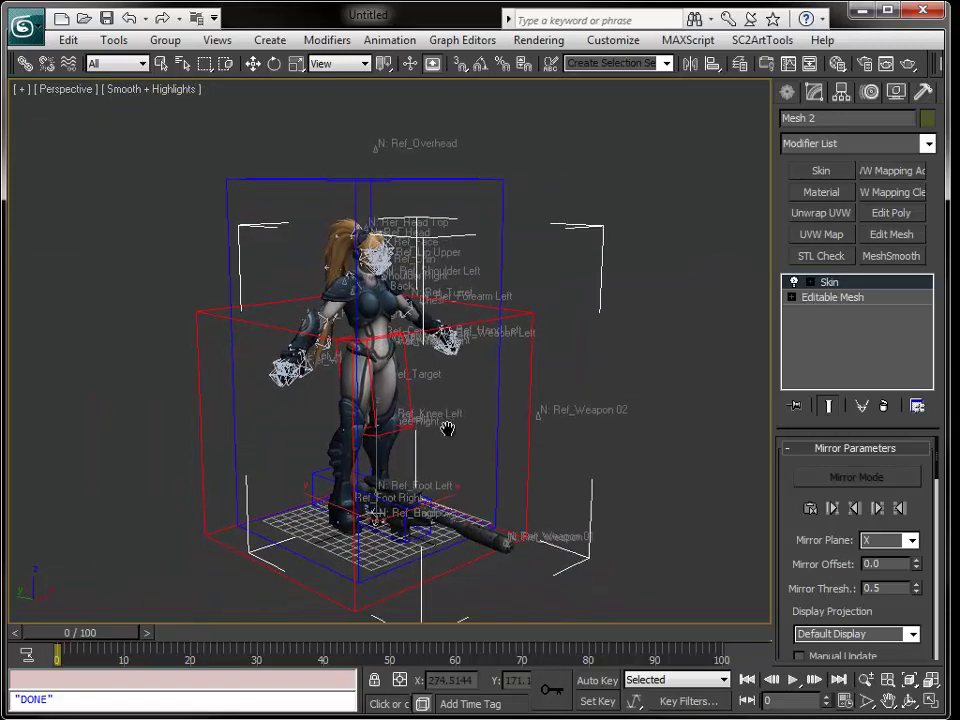
Deselect the imported mesh and view Nova more from the front.
left_click(522, 399)
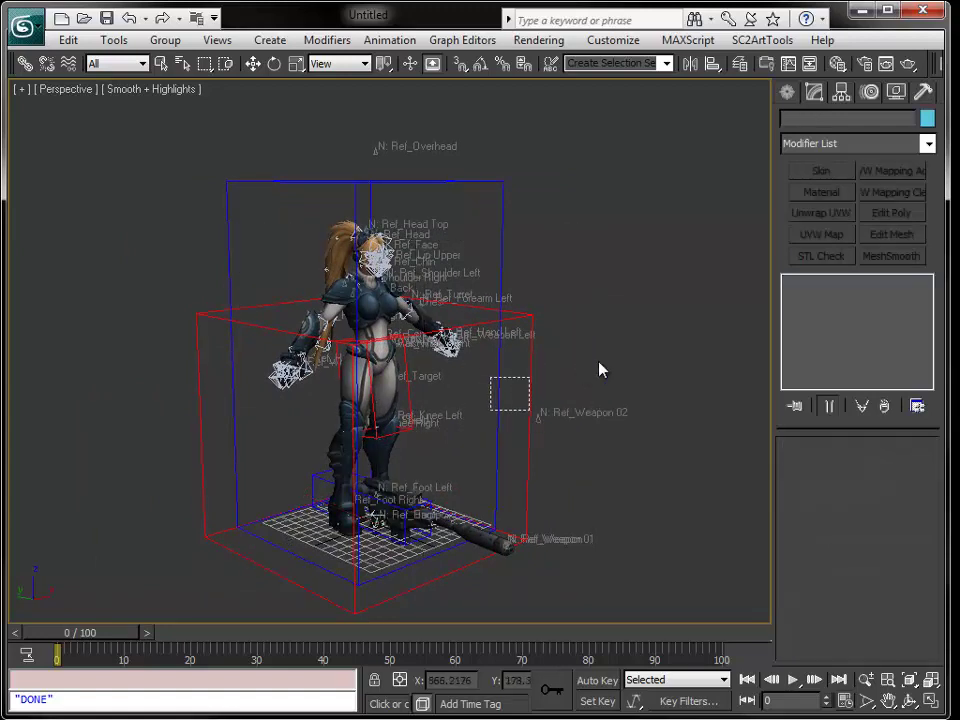
left_click_drag(563, 305, 500, 430)
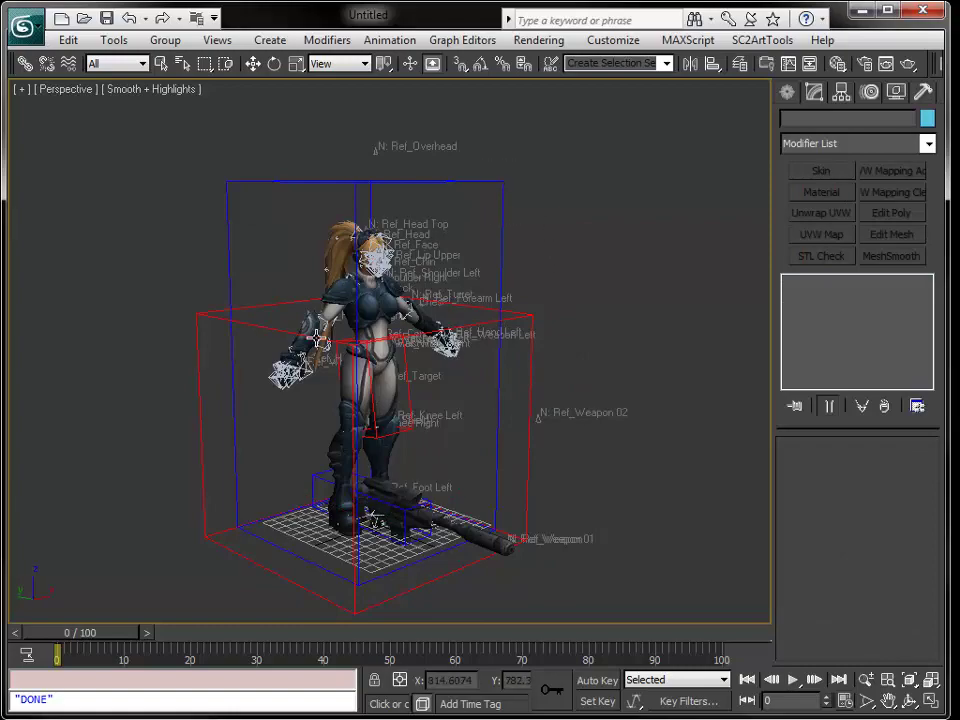
mouse_move(247, 356)
middle_mouse_down("alt")
mouse_move(257, 390)
mouse_move(208, 349)
mouse_move(236, 315)
mouse_move(224, 340)
mouse_move(186, 349)
mouse_move(232, 341)
middle_mouse_up("alt")
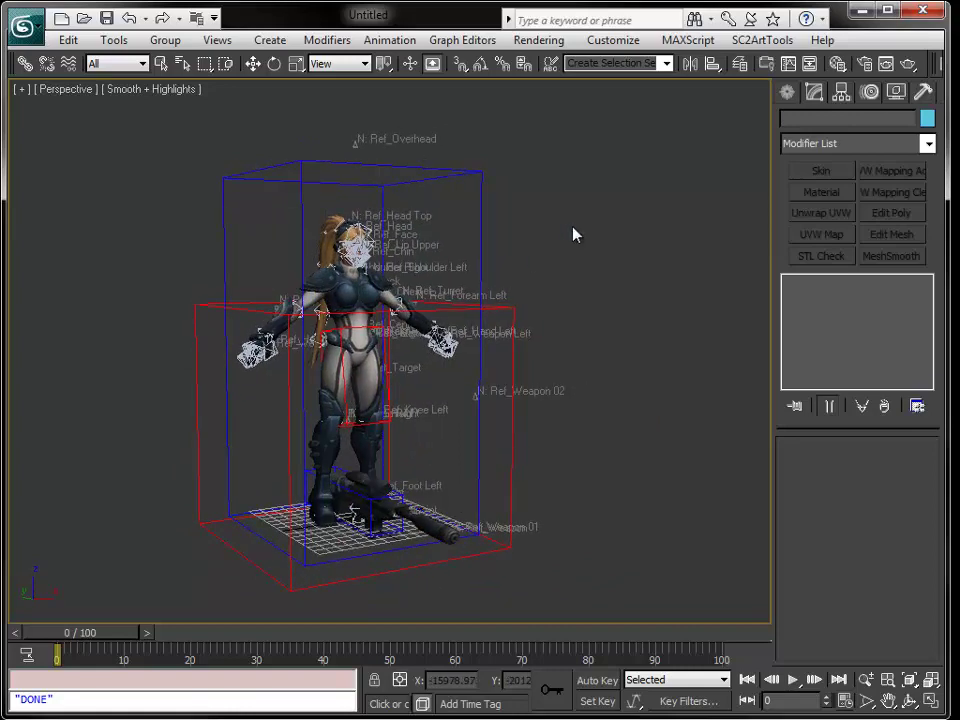
left_click(748, 41)
mouse_move(771, 190)
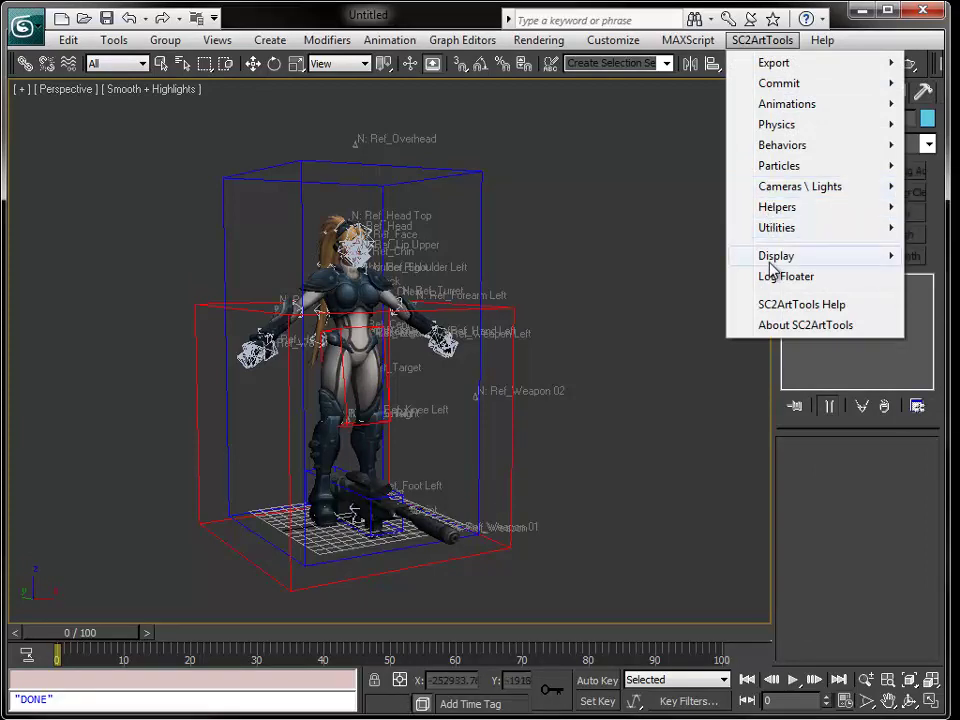
mouse_move(772, 262)
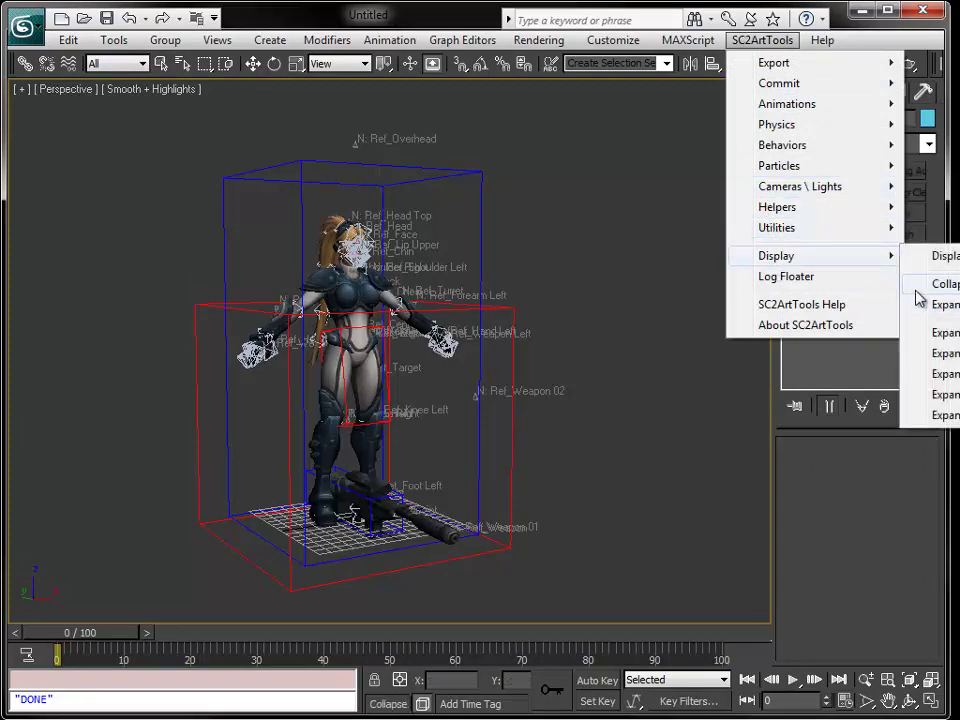
left_click(598, 440)
scroll(611, 392, "down", 3)
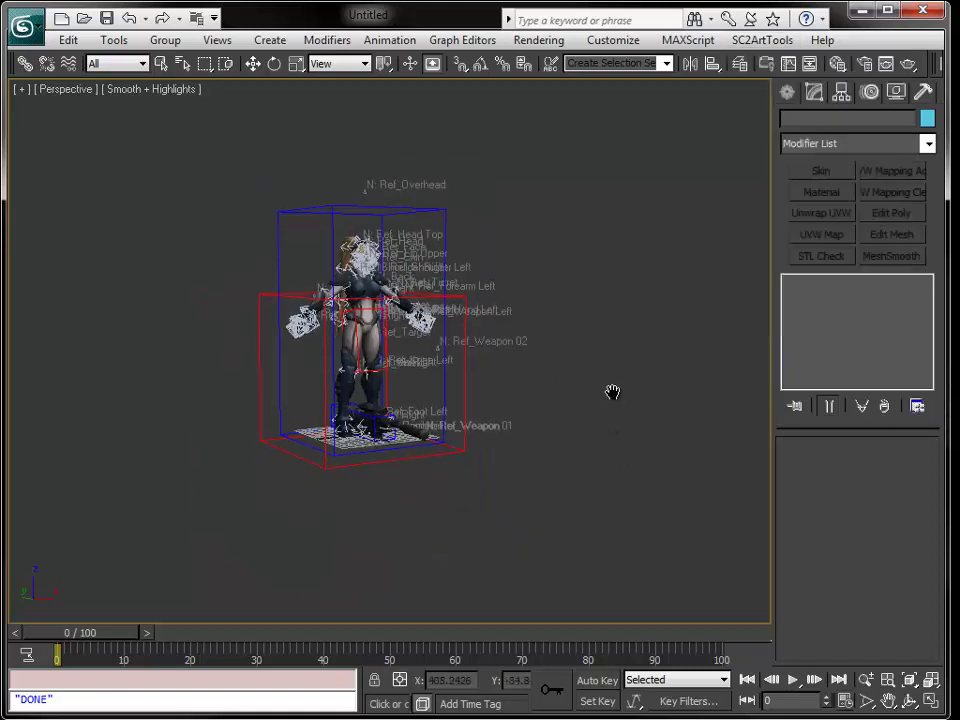
scroll(620, 448, "up", 4)
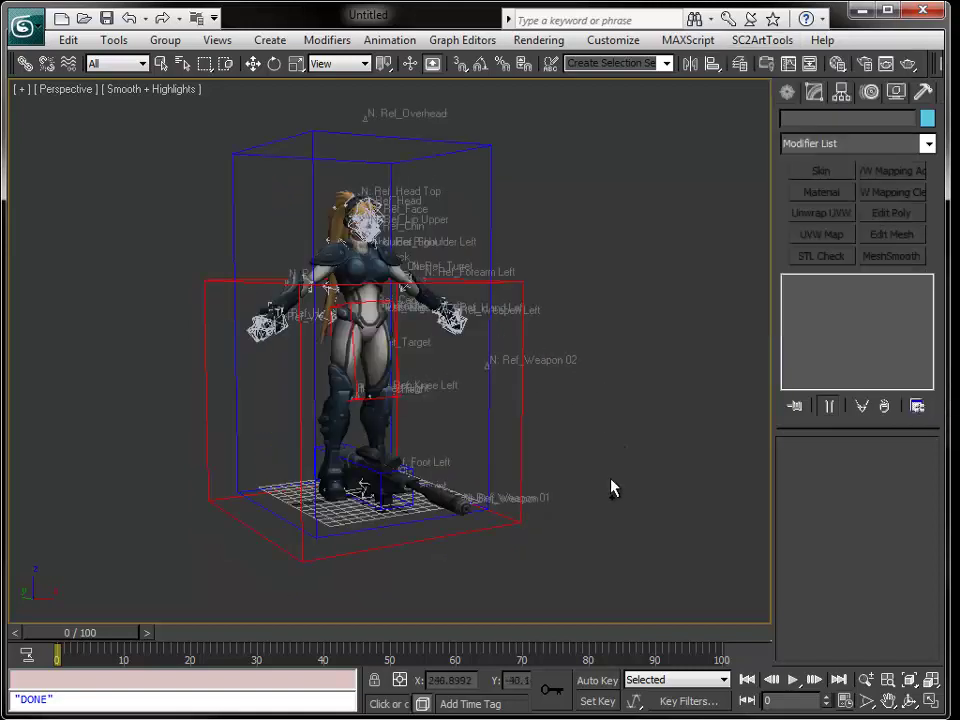
Select all objects to check the timeline for animation keys, and clear the selection.
key("ctrl+a")
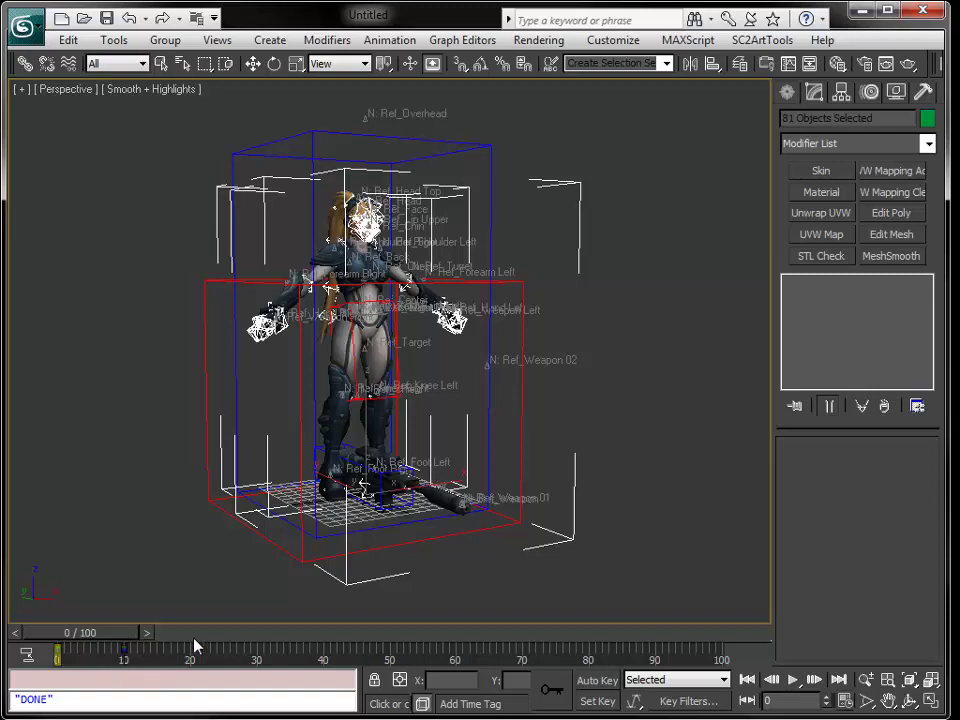
mouse_move(112, 634)
left_mouse_down()
mouse_move(183, 633)
mouse_move(118, 638)
left_mouse_up()
left_click(589, 146)
Check the animation list of the SC2ArtTools animation properties with SubAnim Tracks collapsed, and close the window.
left_click(758, 41)
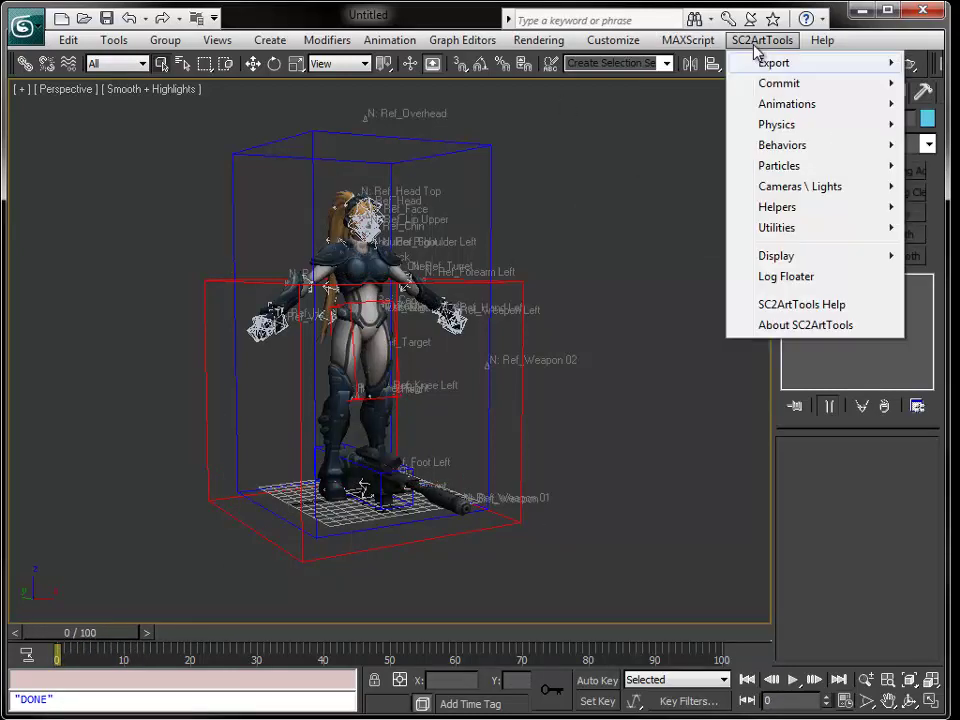
mouse_move(880, 104)
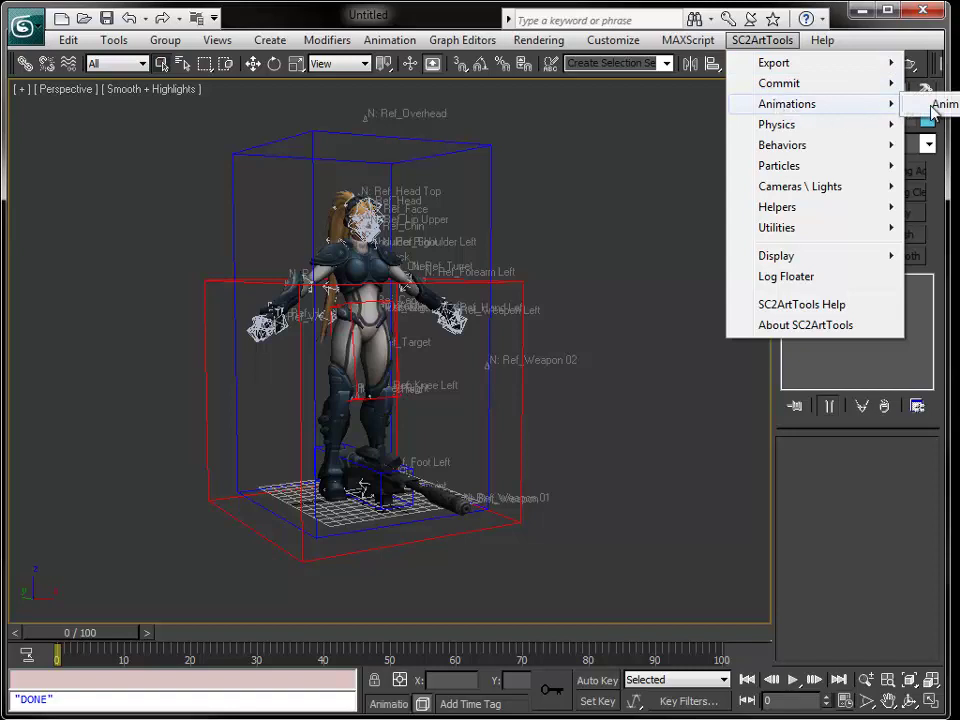
left_click(935, 104)
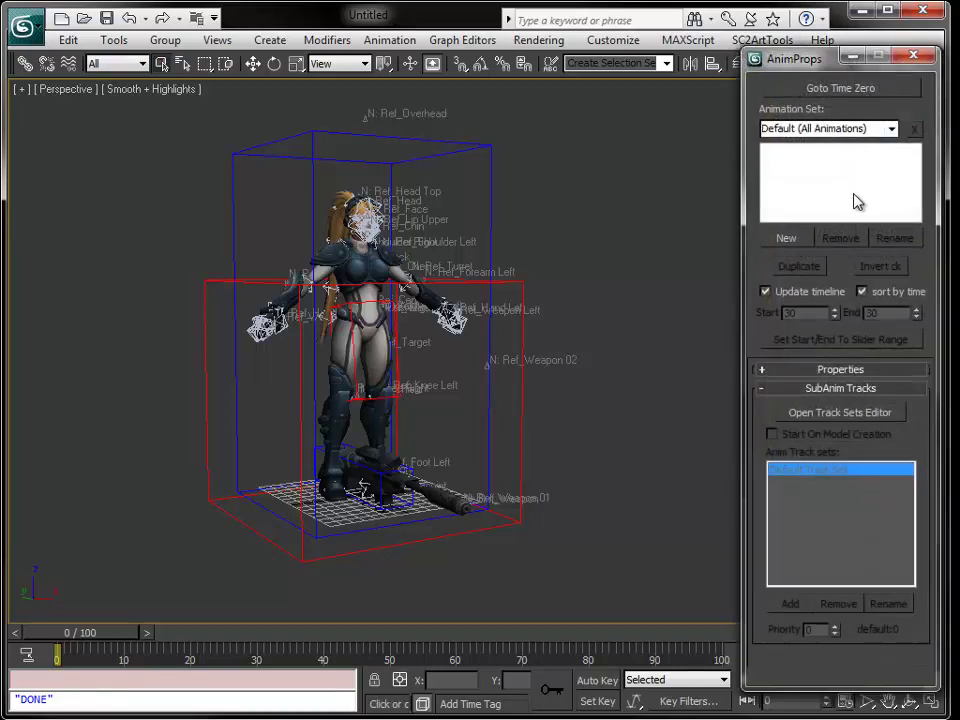
left_click(827, 392)
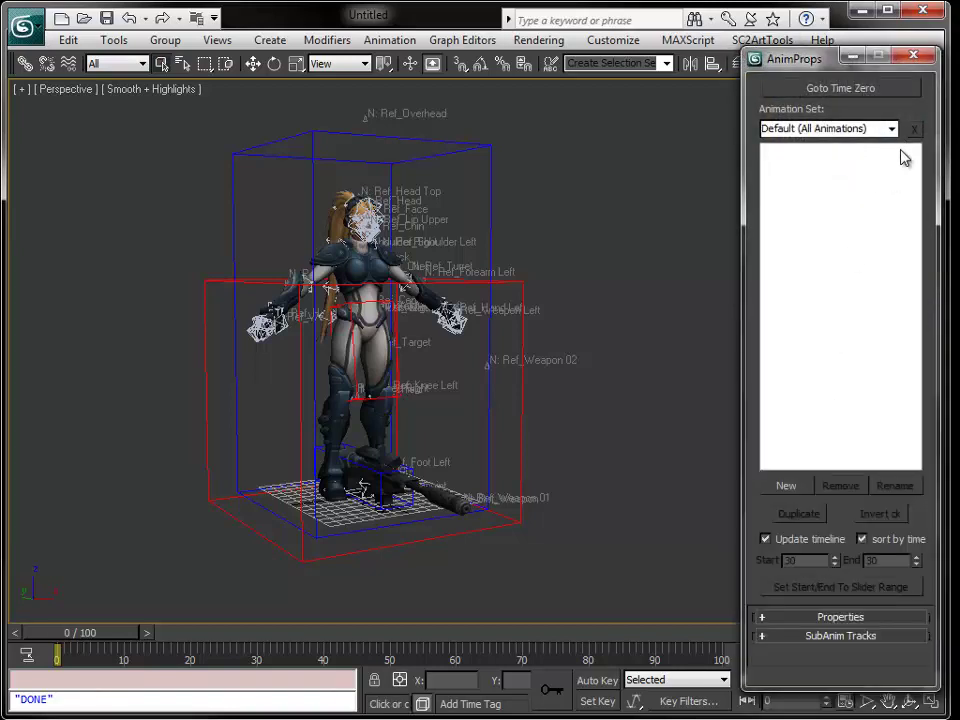
left_click(913, 54)
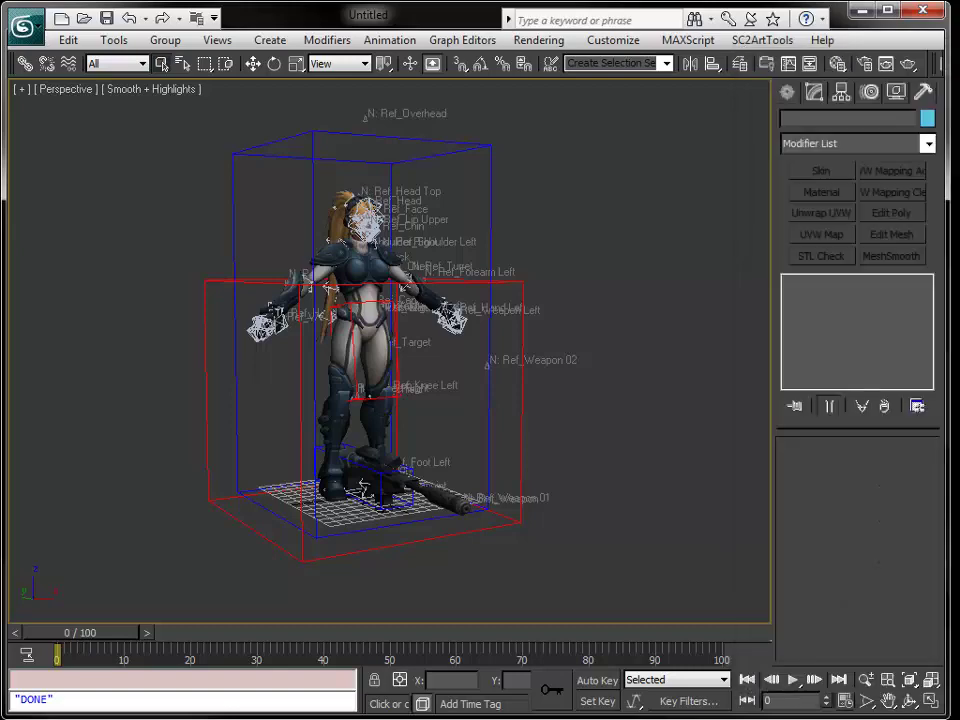
Start choosing a file in TM's M3 Import, go to the recent Storm_Hero_Nova_RequiredAnims folder and list Animation Files (*.m3a).
mouse_move(656, 334)
middle_mouse_down()
mouse_move(636, 343)
mouse_move(653, 318)
middle_mouse_up()
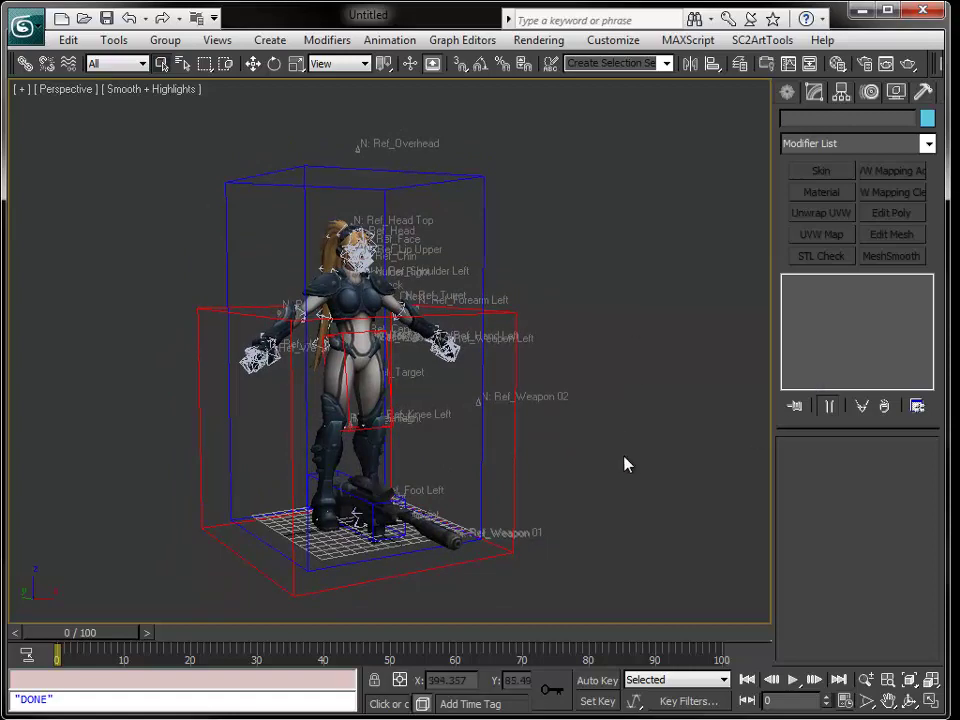
middle_click_drag(624, 463, 672, 409)
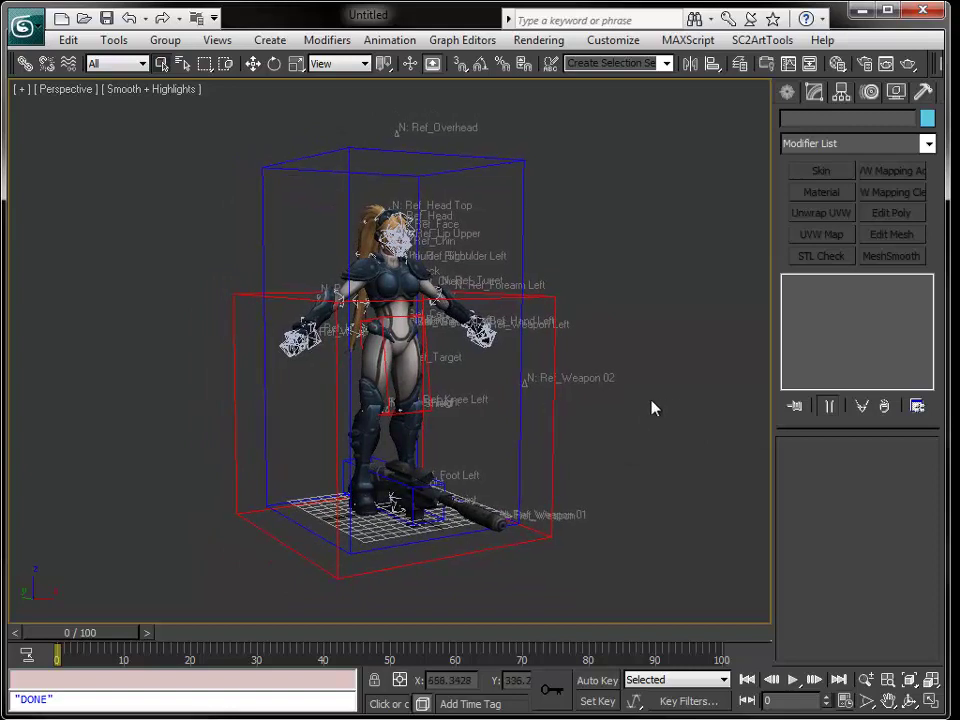
left_click(922, 92)
left_click(857, 163)
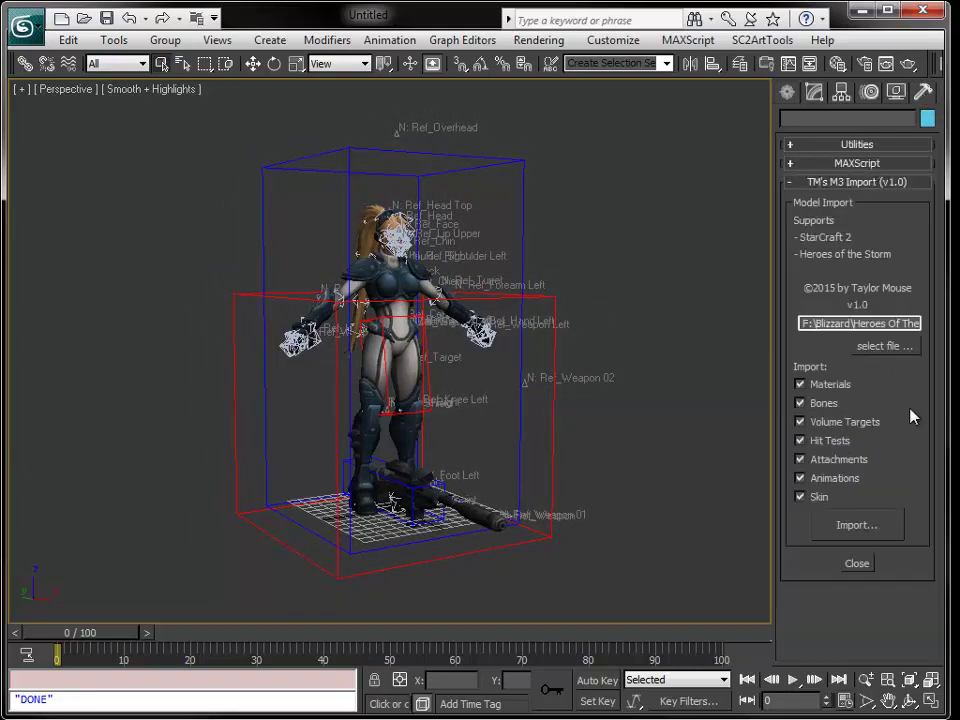
left_click(885, 348)
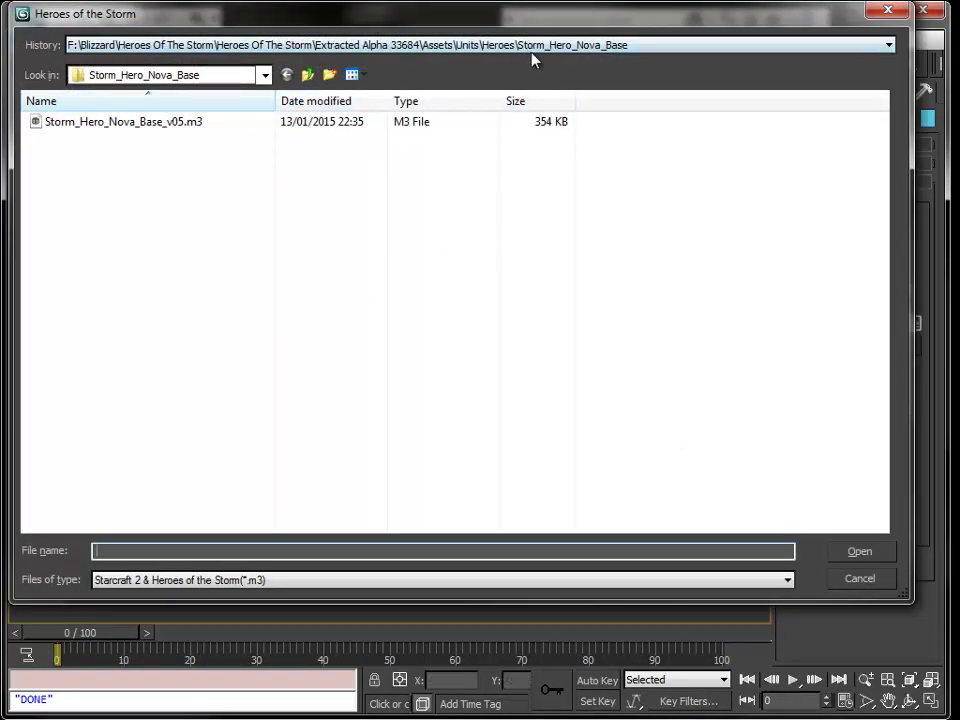
left_click(632, 46)
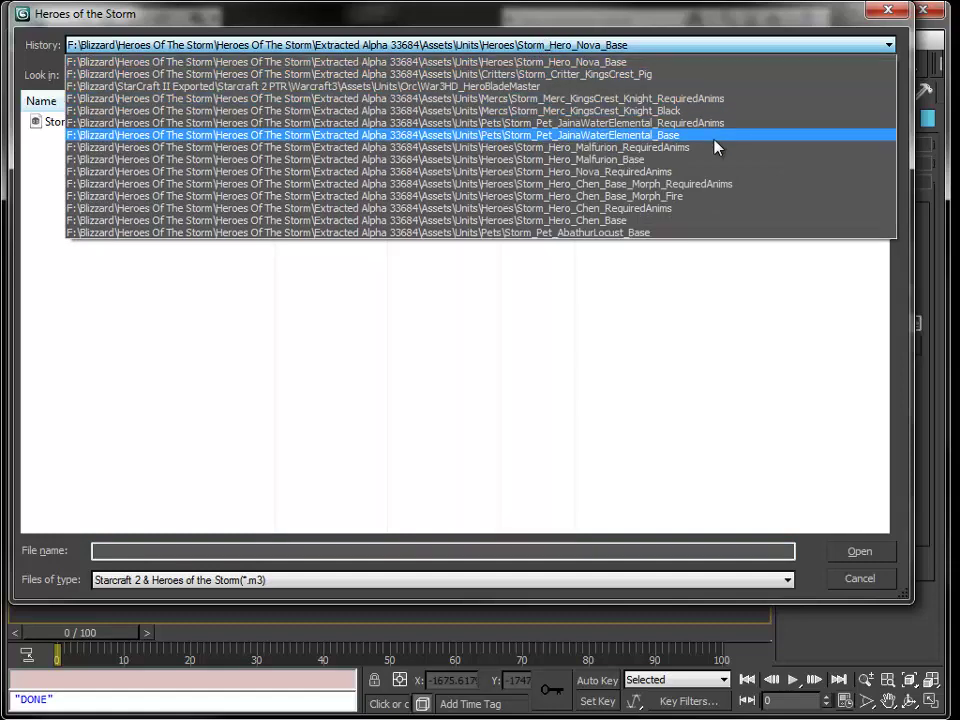
left_click(714, 172)
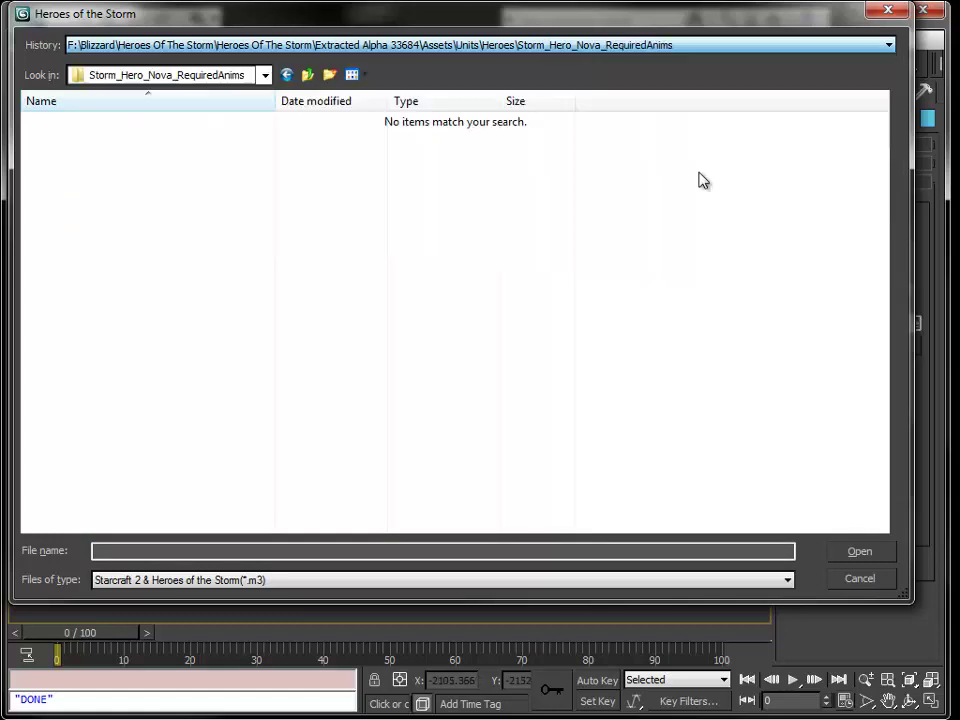
left_click(162, 582)
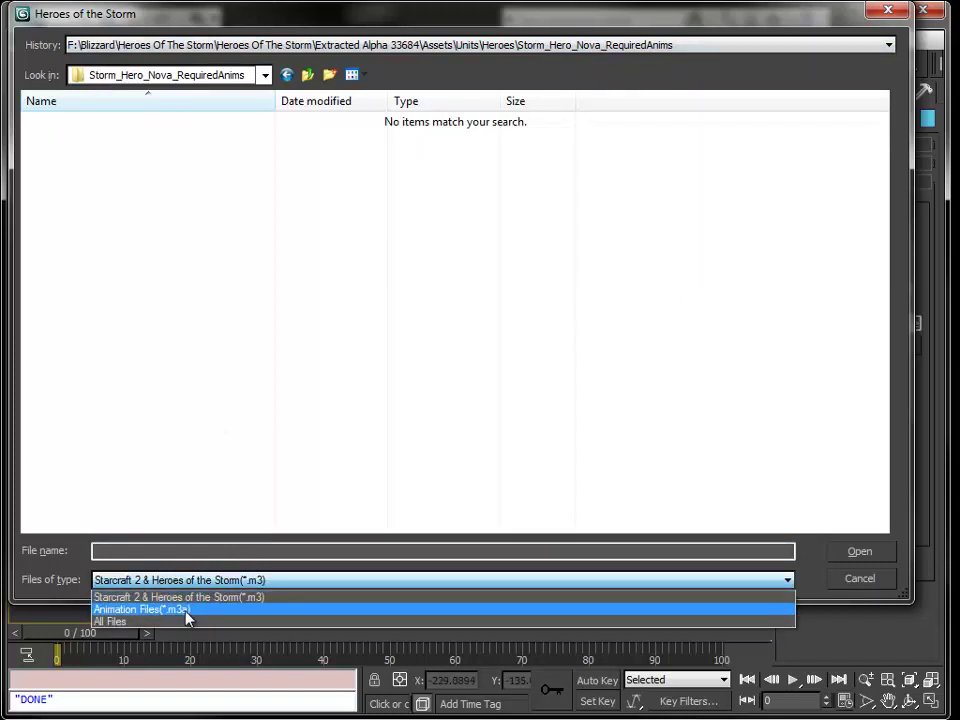
left_click(187, 612)
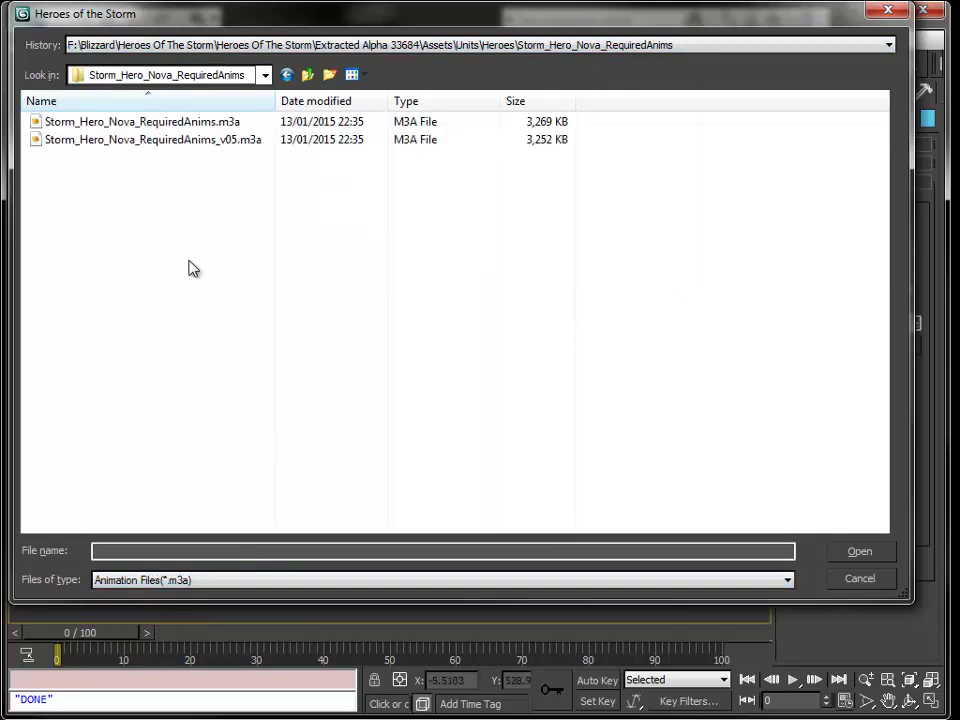
Choose Storm_Hero_Nova_RequiredAnims_v05.m3a and import it with all import options enabled, keeping the MAXScript Listener in view.
left_click(228, 148)
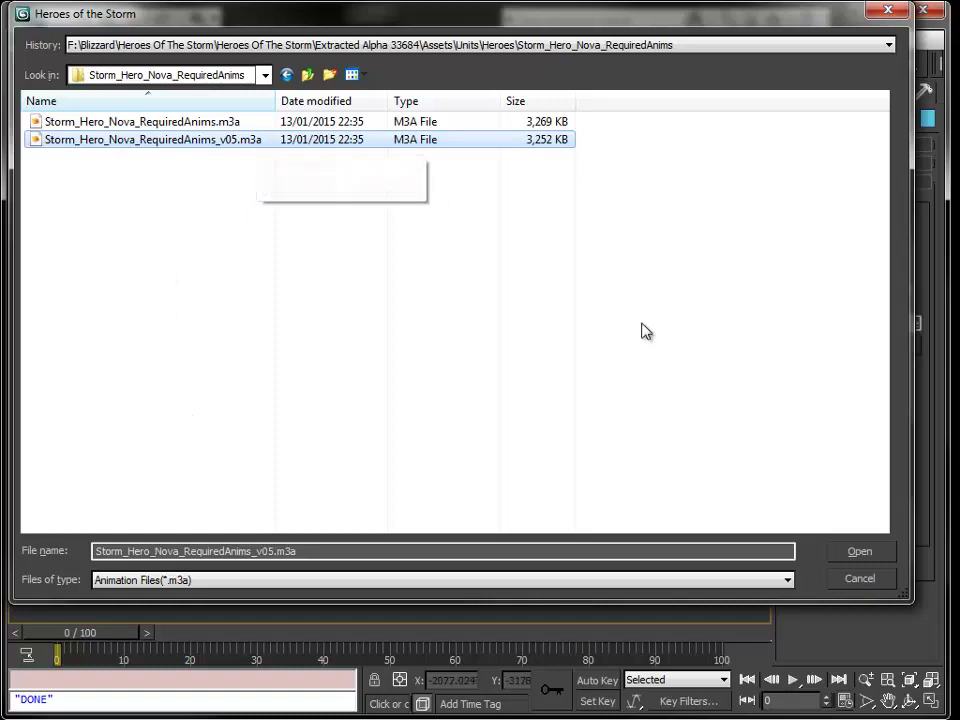
left_click(861, 557)
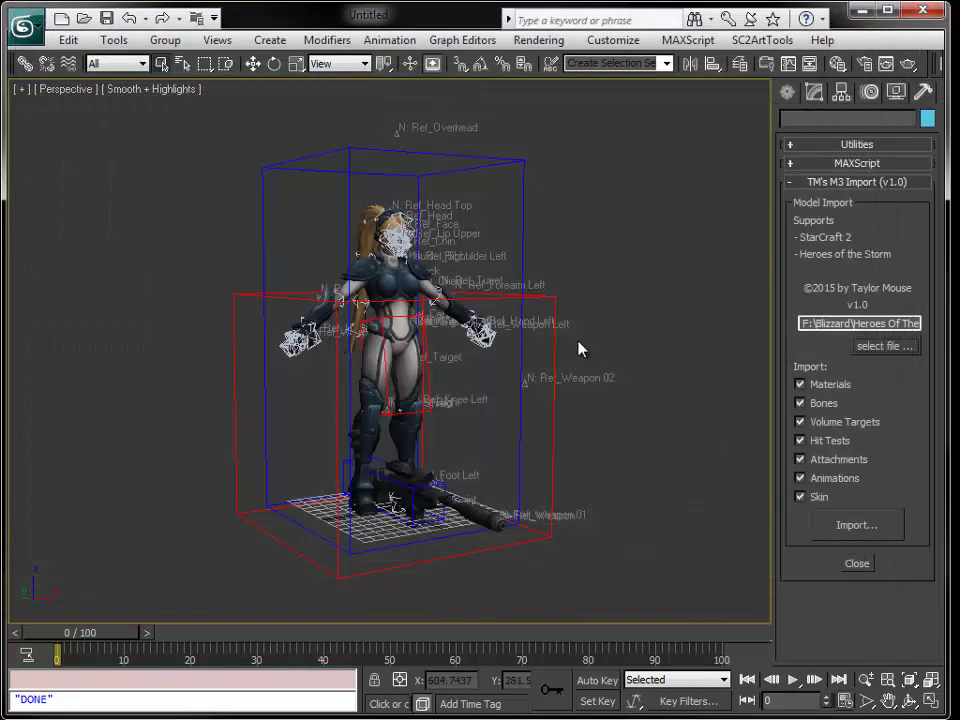
left_click_drag(90, 80, 378, 51)
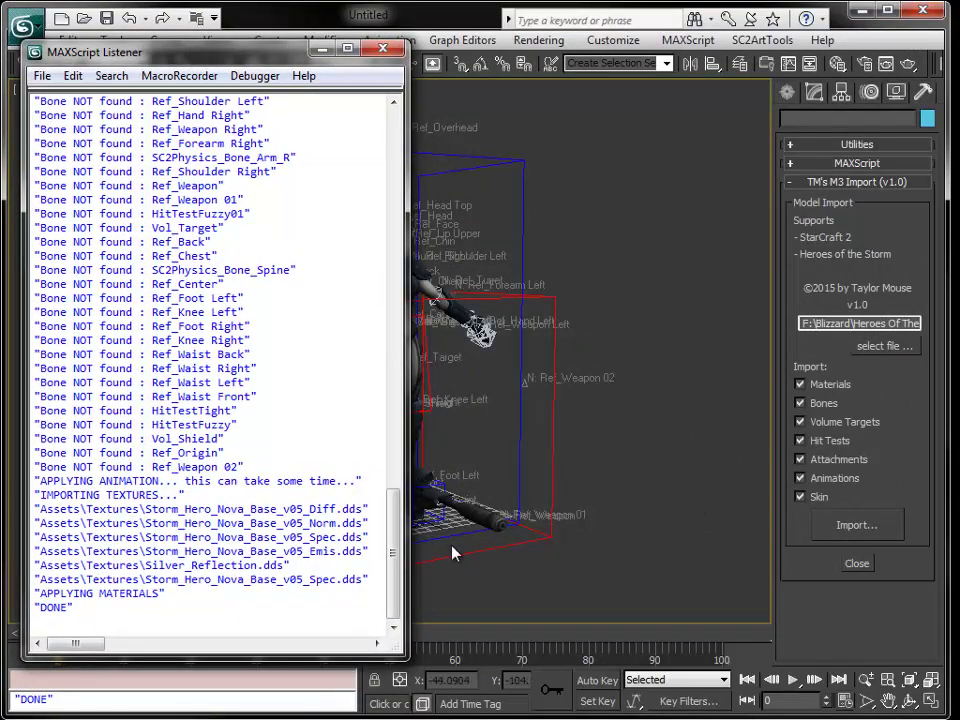
left_click(843, 527)
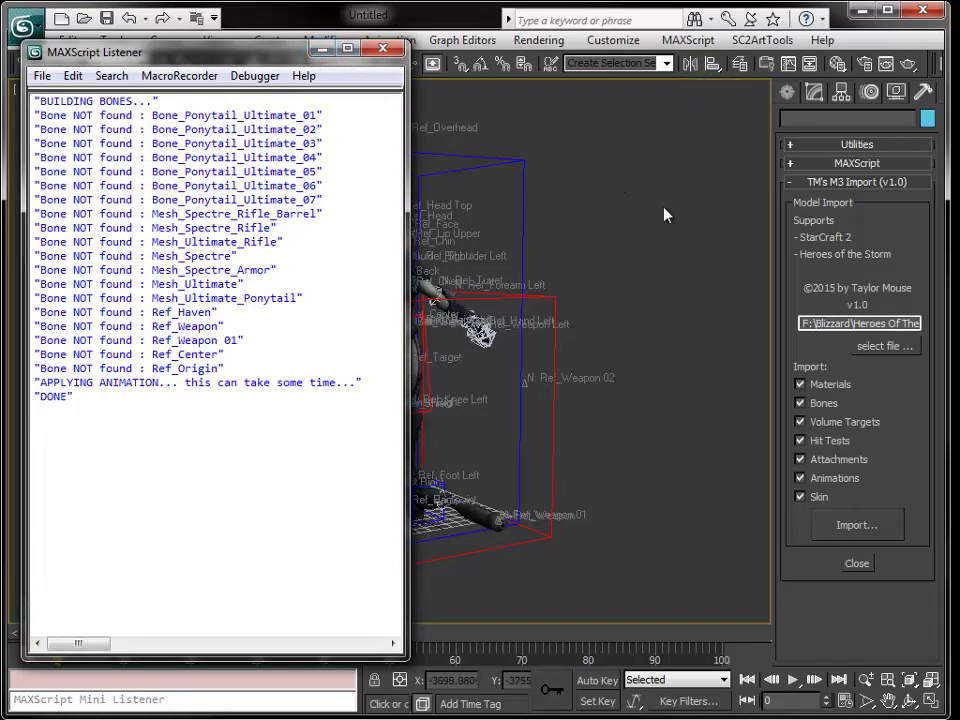
Open the SC2ArtTools animation properties, collapse SubAnim Tracks to review the animation list, and select the Walk A_full animation.
left_click(738, 45)
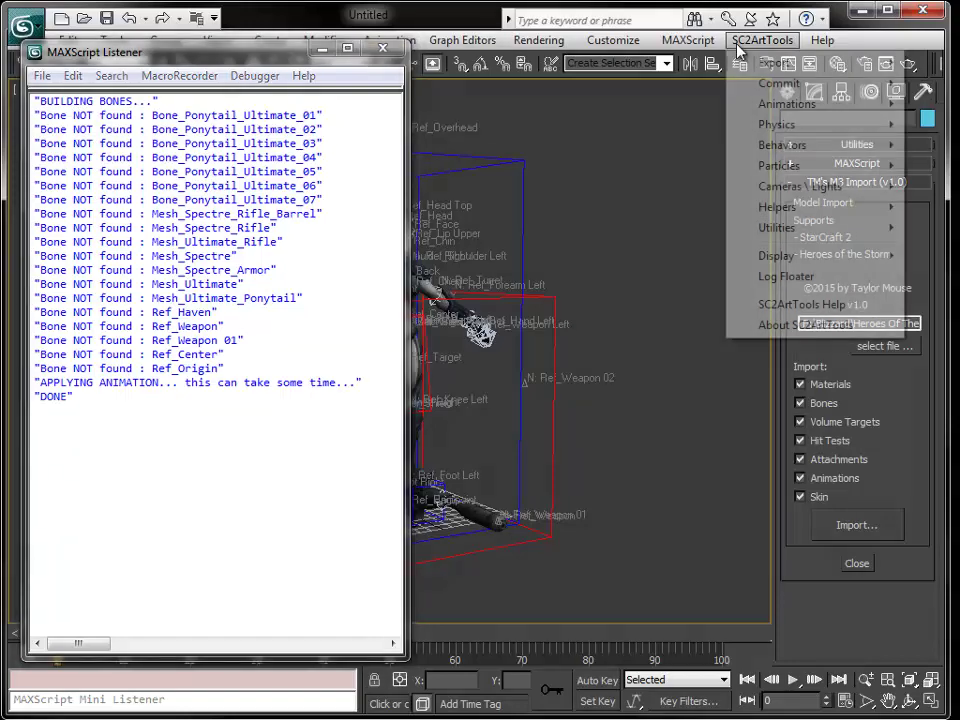
mouse_move(765, 106)
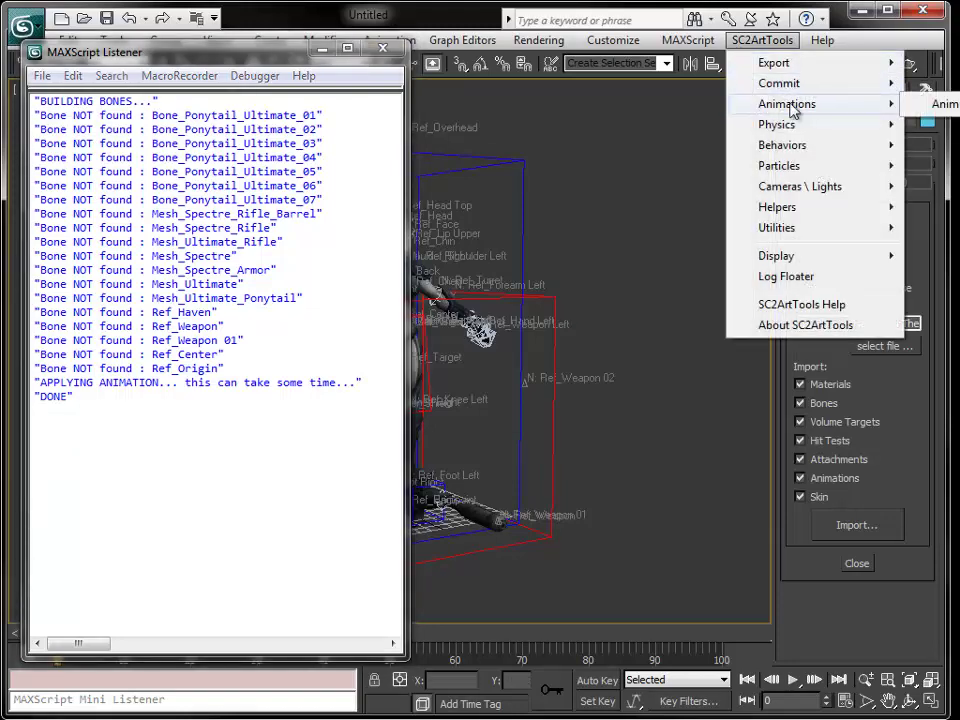
left_click(925, 106)
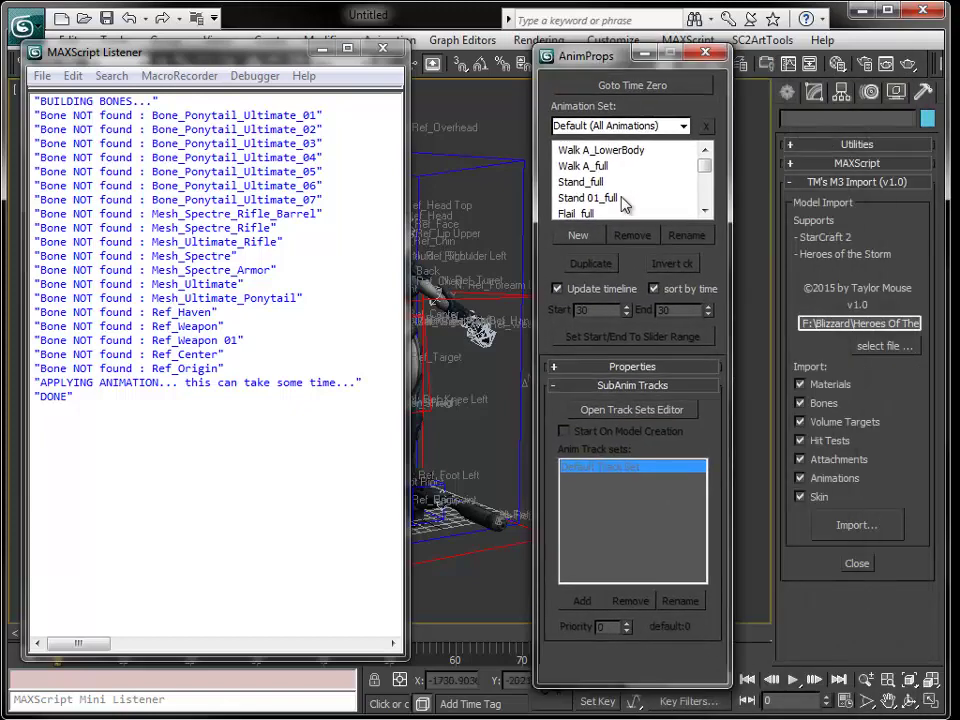
left_click(632, 385)
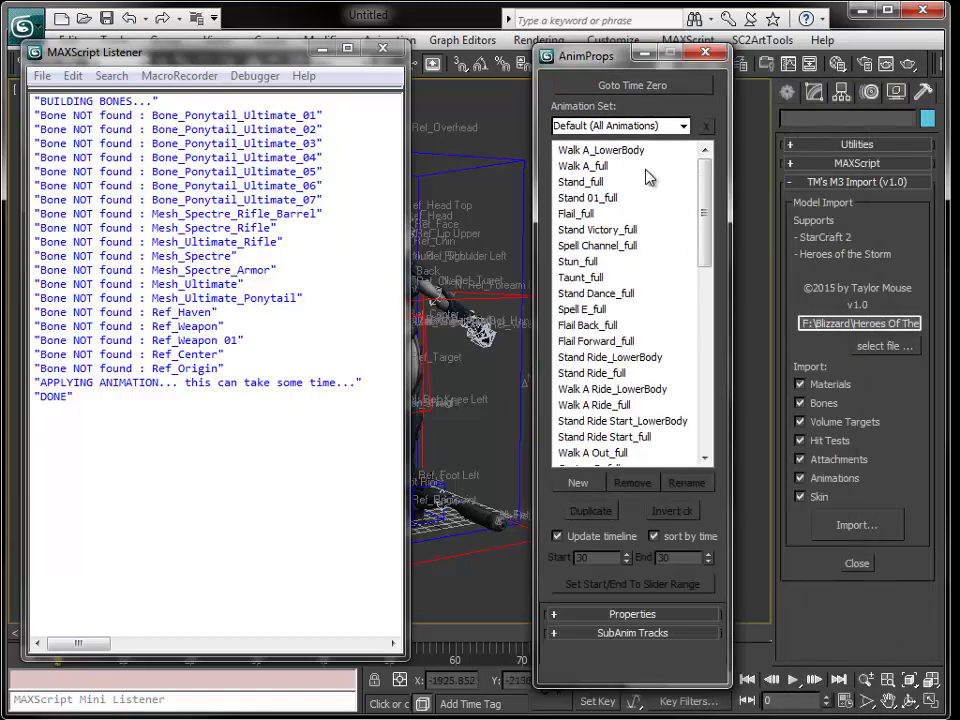
mouse_move(706, 242)
left_mouse_down()
mouse_move(706, 424)
mouse_move(703, 262)
left_mouse_up()
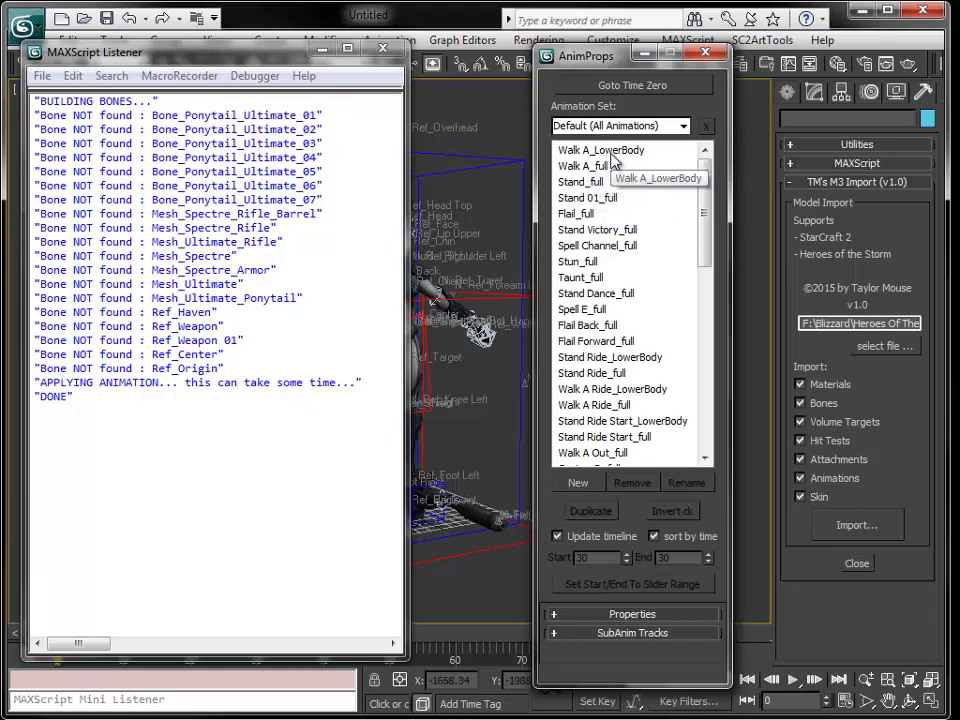
left_click(606, 167)
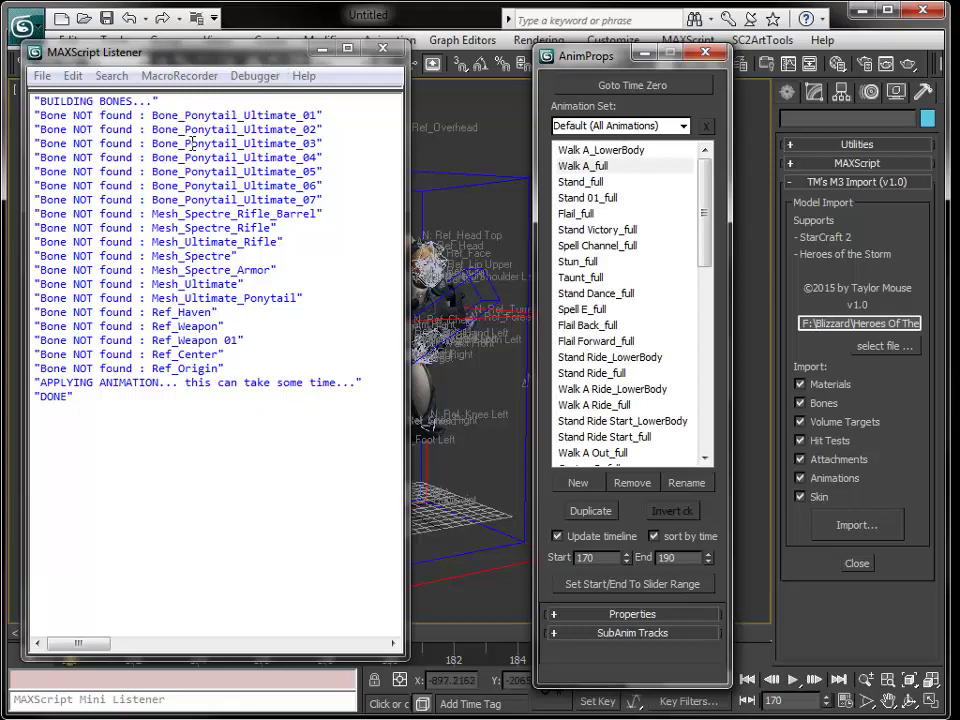
Review the "Bone NOT found" lines in the MAXScript Listener and highlight the bone name Bone_Ponytail_Ultimate_01.
left_click_drag(41, 116, 314, 373)
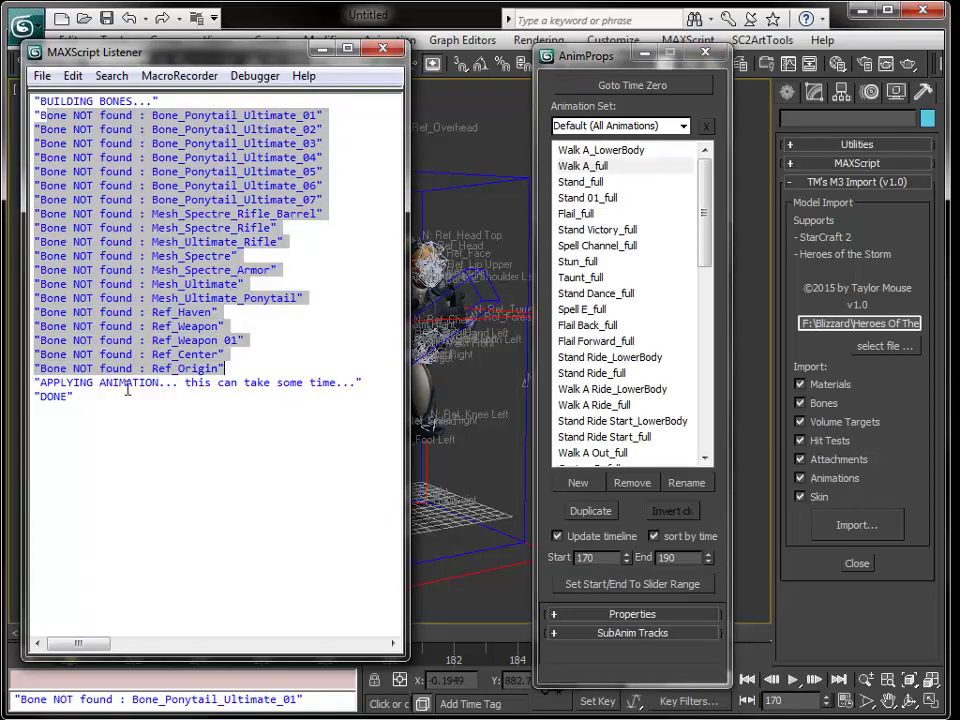
left_click(271, 354)
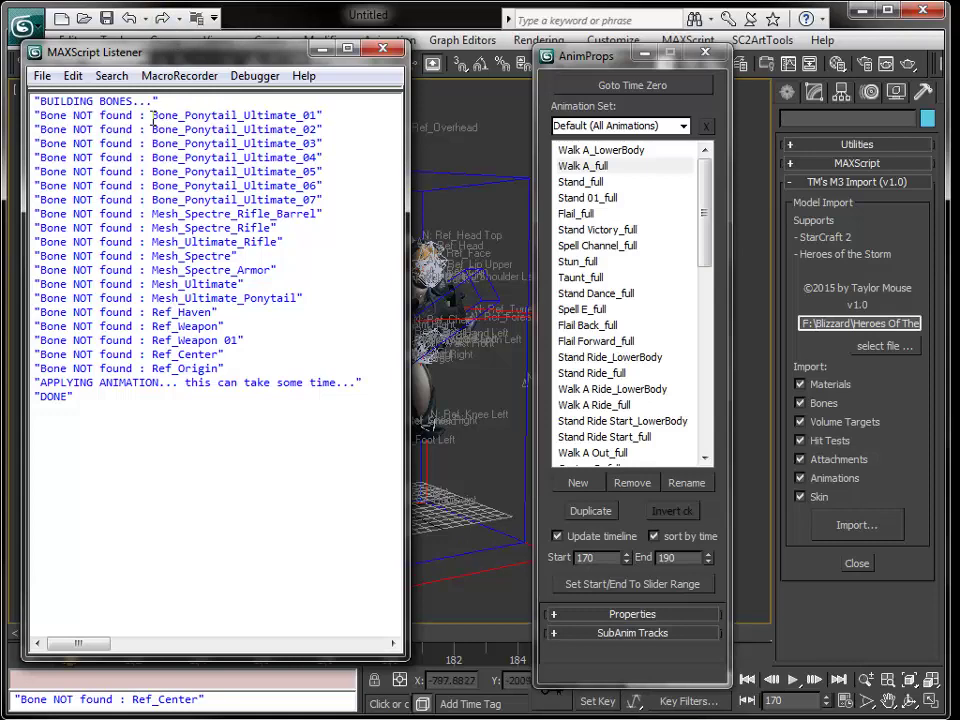
left_click_drag(152, 116, 317, 116)
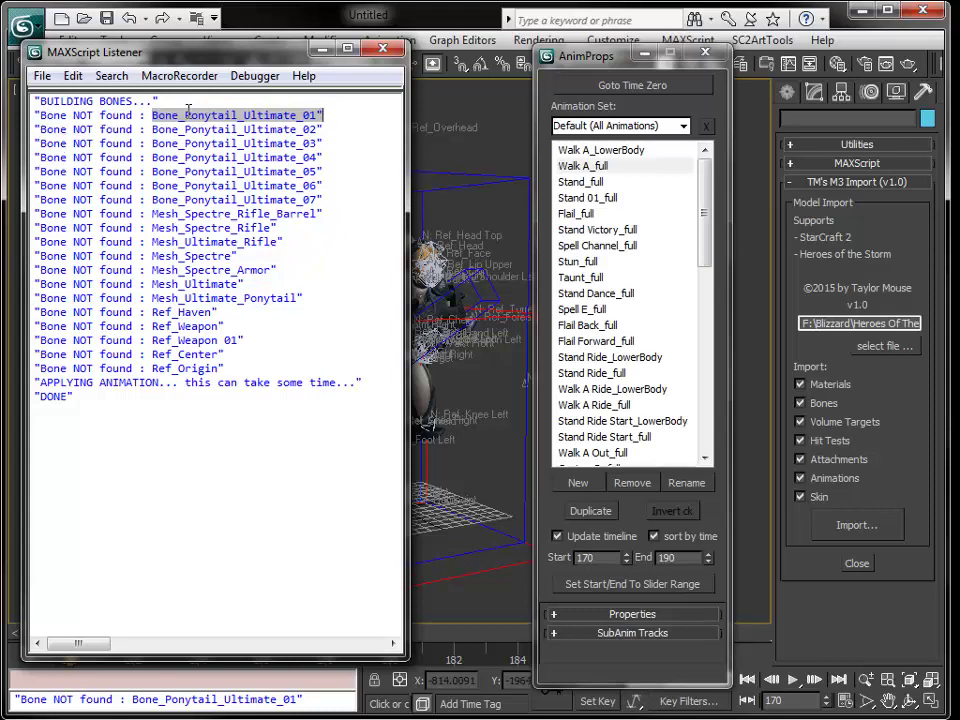
Move the MAXScript Listener and AnimProps windows clear of the viewport, and hide the Animated Bones layer.
left_click_drag(236, 57, 0, 57)
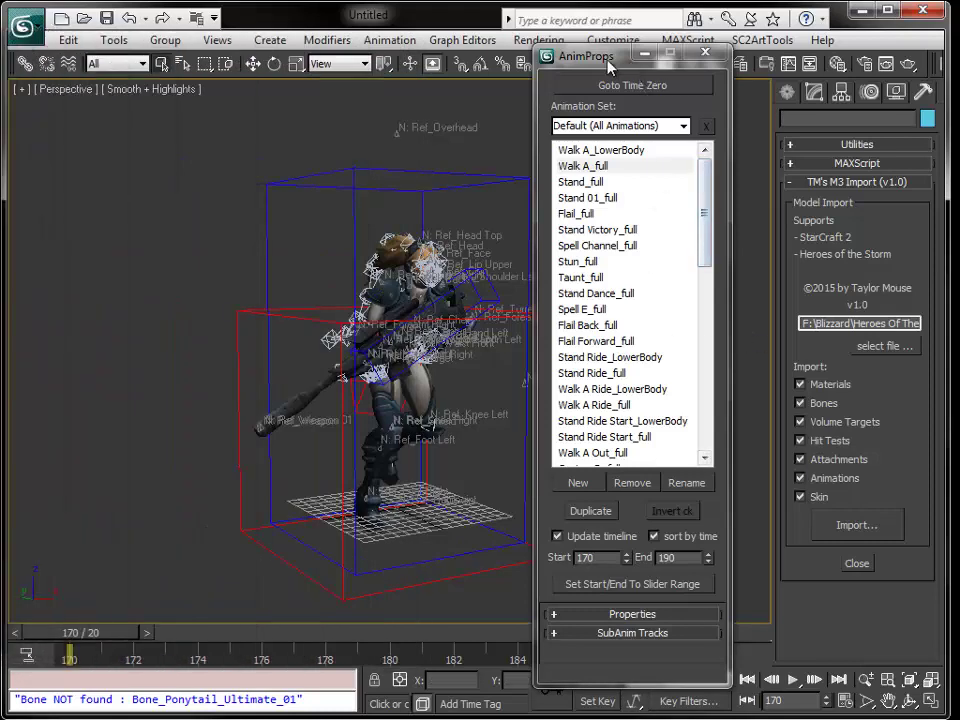
left_click_drag(614, 60, 959, 57)
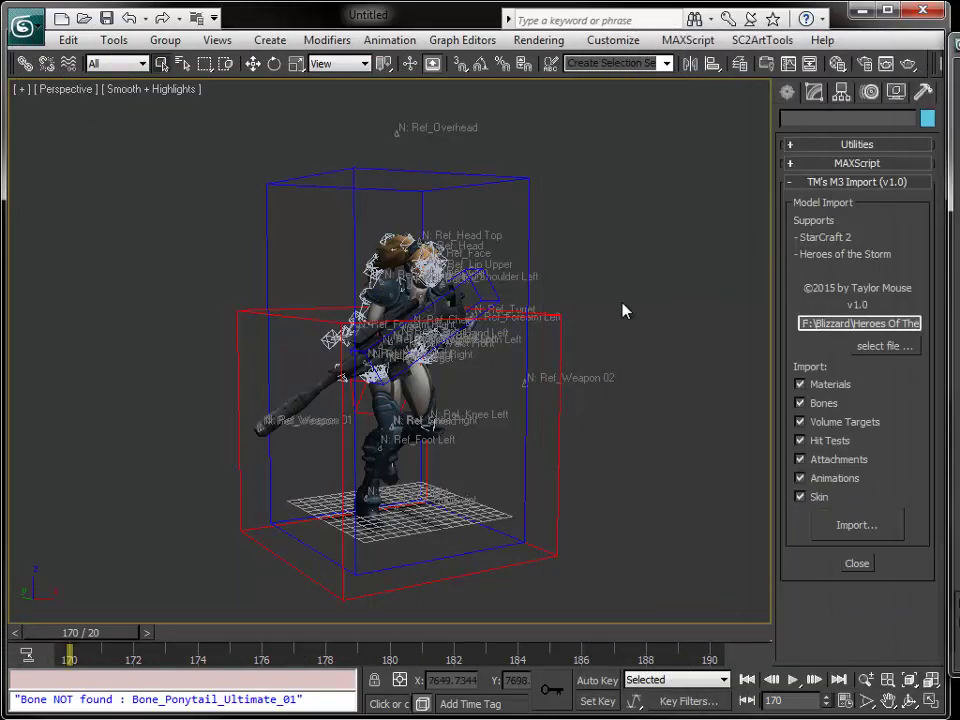
middle_click_drag(621, 311, 575, 312)
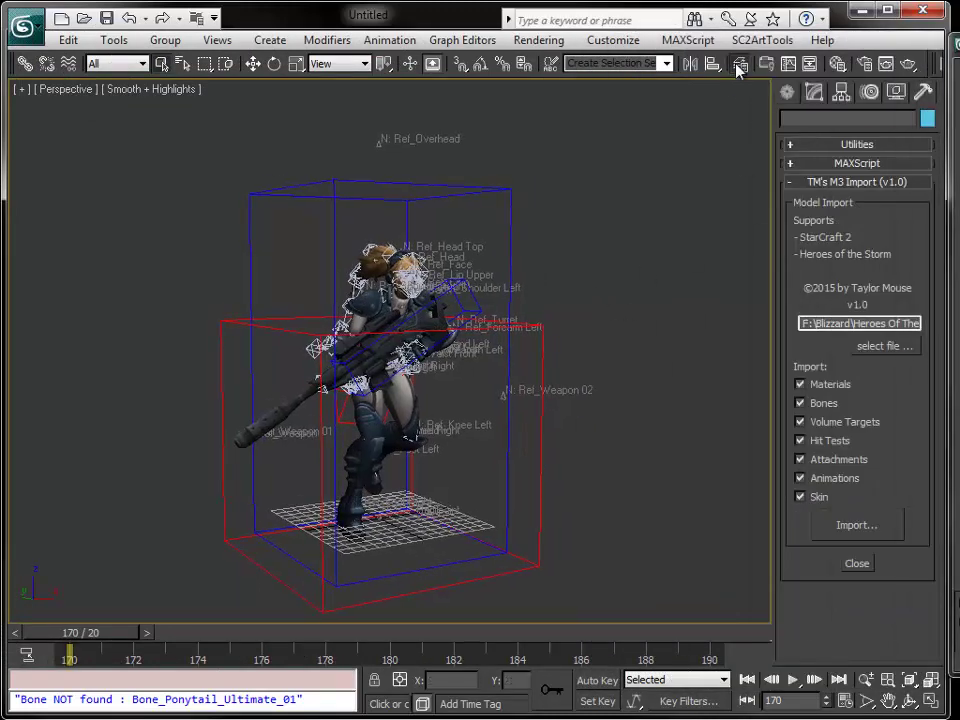
left_click(740, 63)
left_click(612, 231)
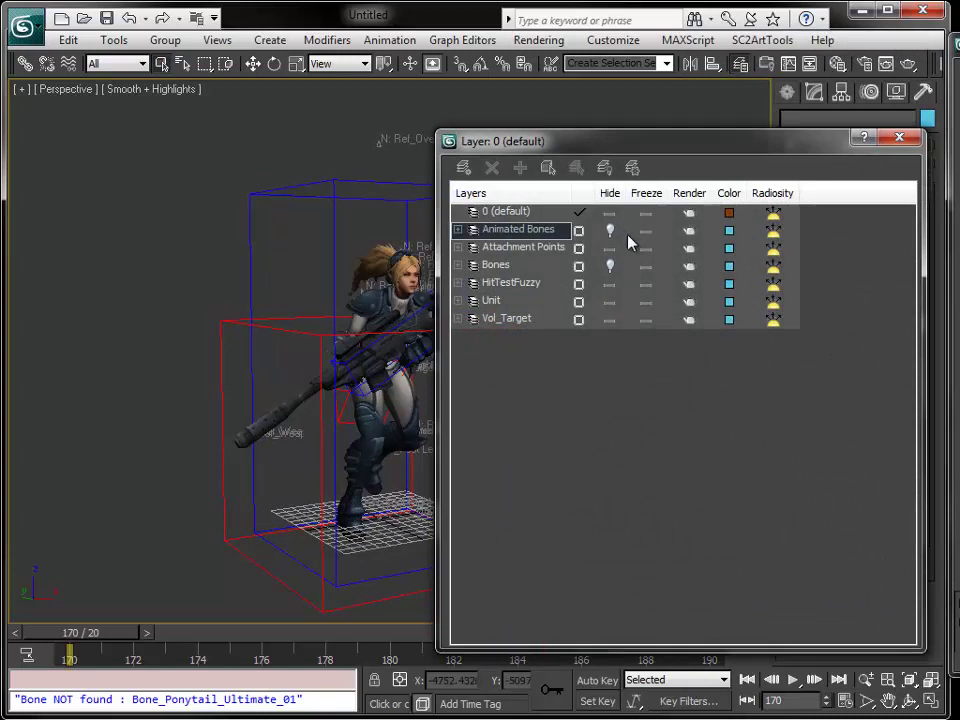
Hide the HitTestFuzzy, Vol_Target and Attachment Points layers, check the meshes in the Unit layer, and close the layer manager.
left_click(610, 284)
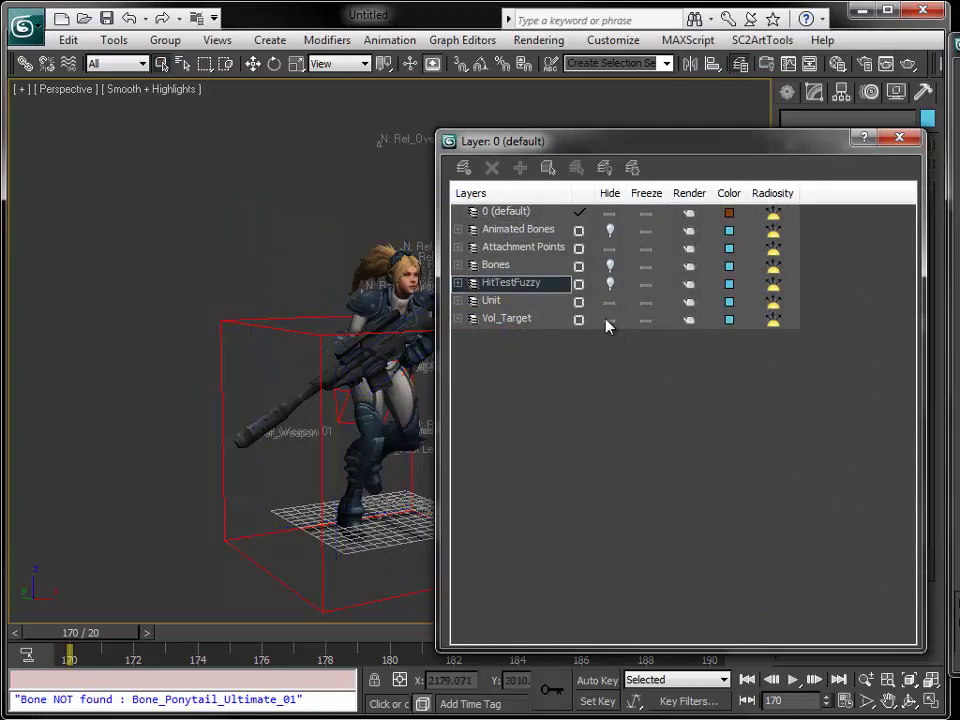
left_click(610, 320)
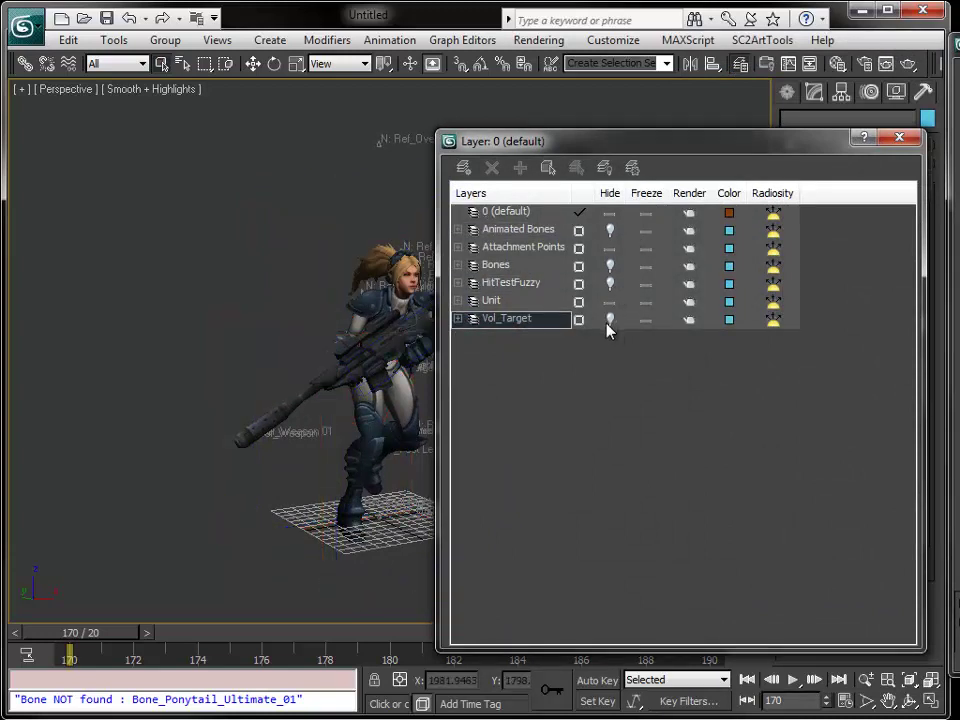
left_click(610, 248)
left_click(458, 301)
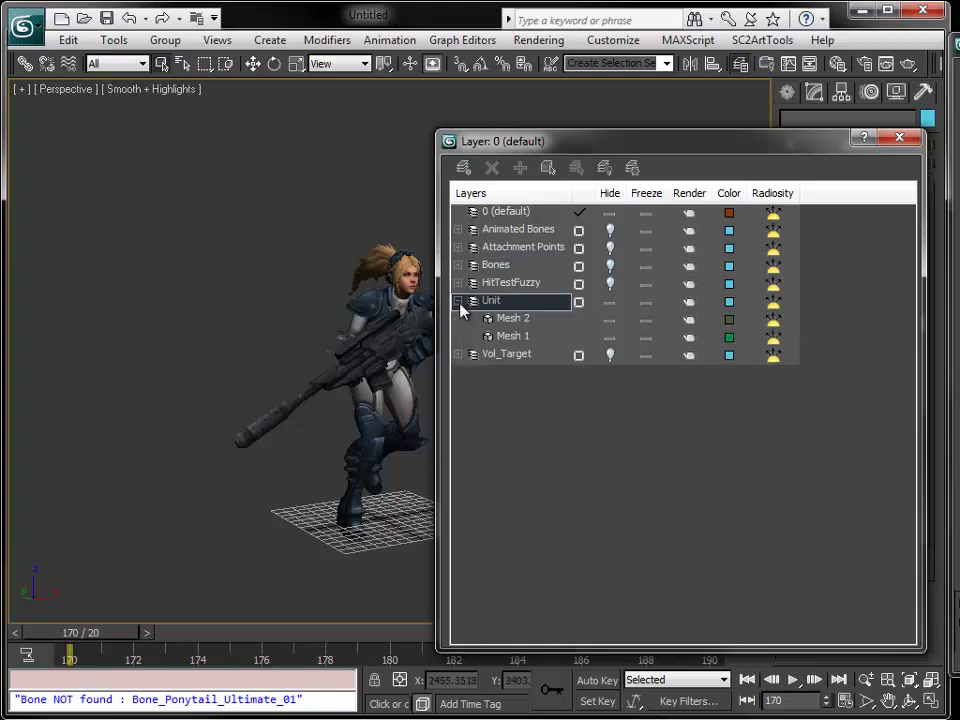
left_click(458, 301)
left_click(899, 137)
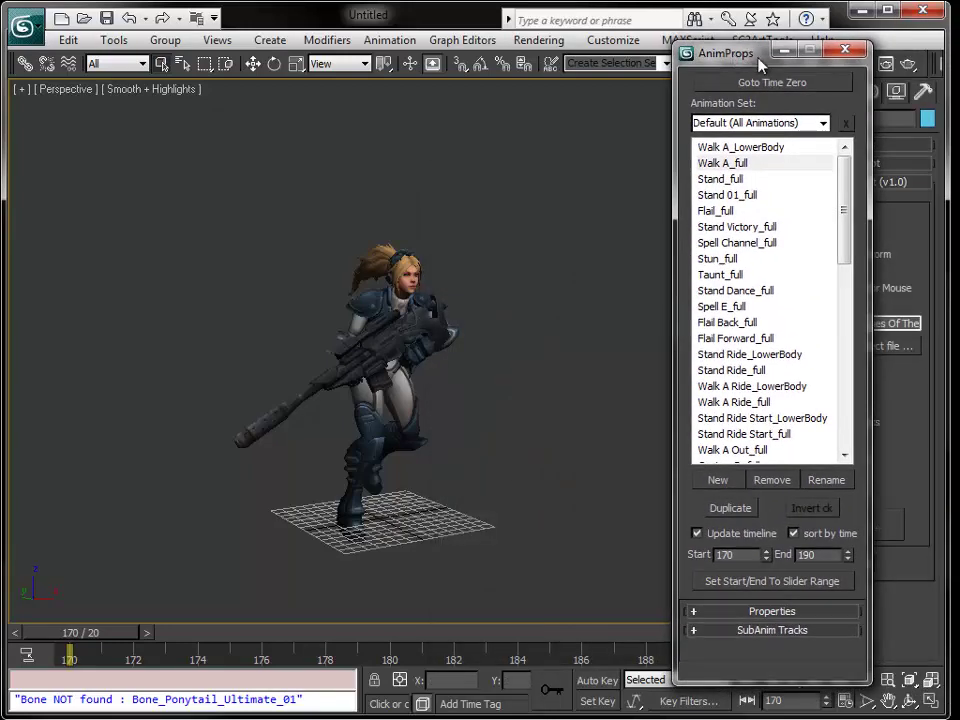
Shrink the AnimProps window and move it clear of the model, then preview the Walk A_LowerBody animation and stop playback.
left_click_drag(772, 680, 780, 643)
left_click_drag(700, 53, 756, 41)
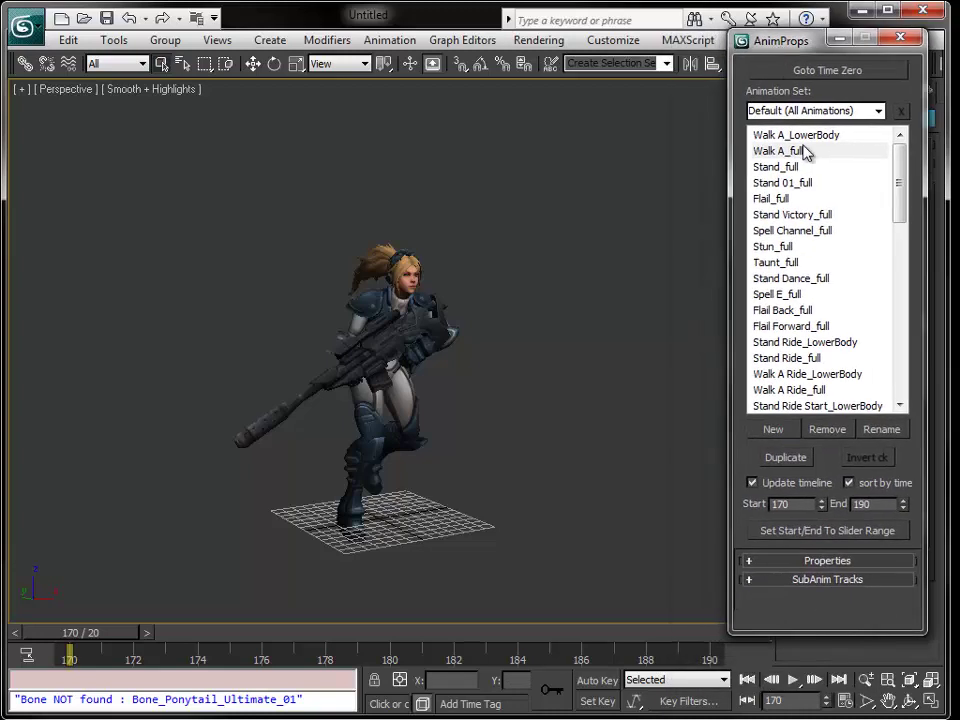
left_click(812, 152)
left_click(816, 137)
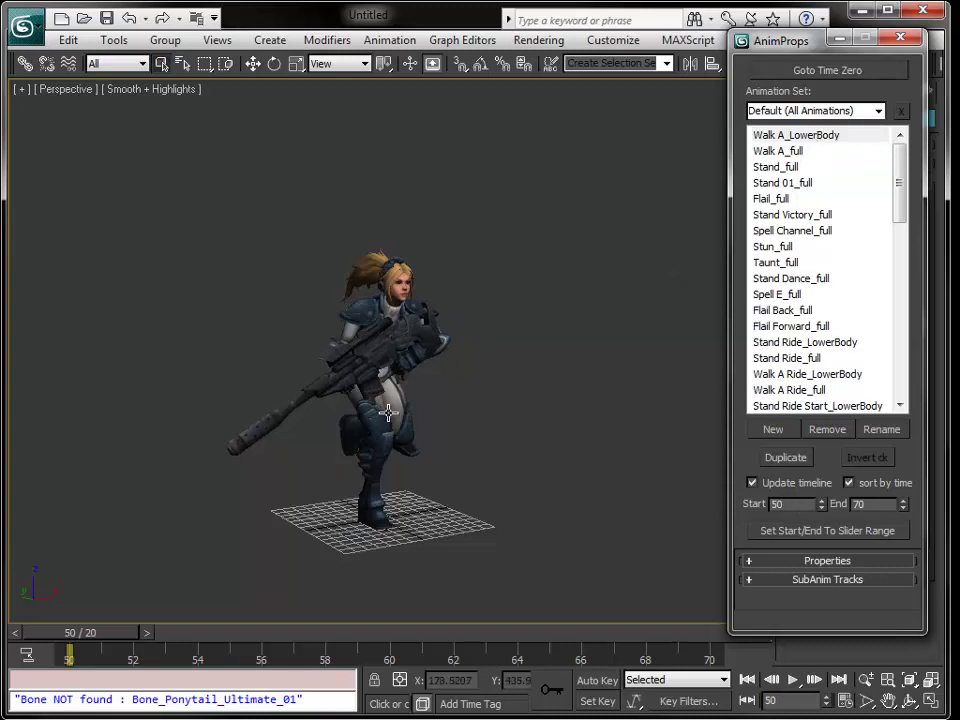
left_click(793, 680)
left_click(793, 680)
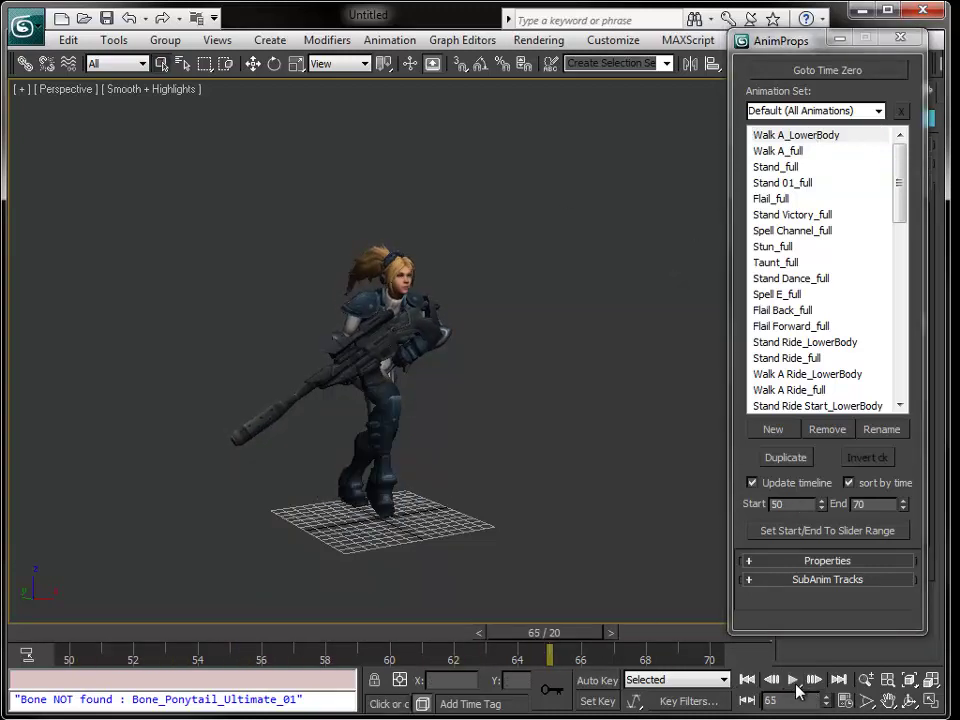
Select the Walk A_full animation, play it in the viewport to review the full-body motion, and stop playback.
left_click(777, 151)
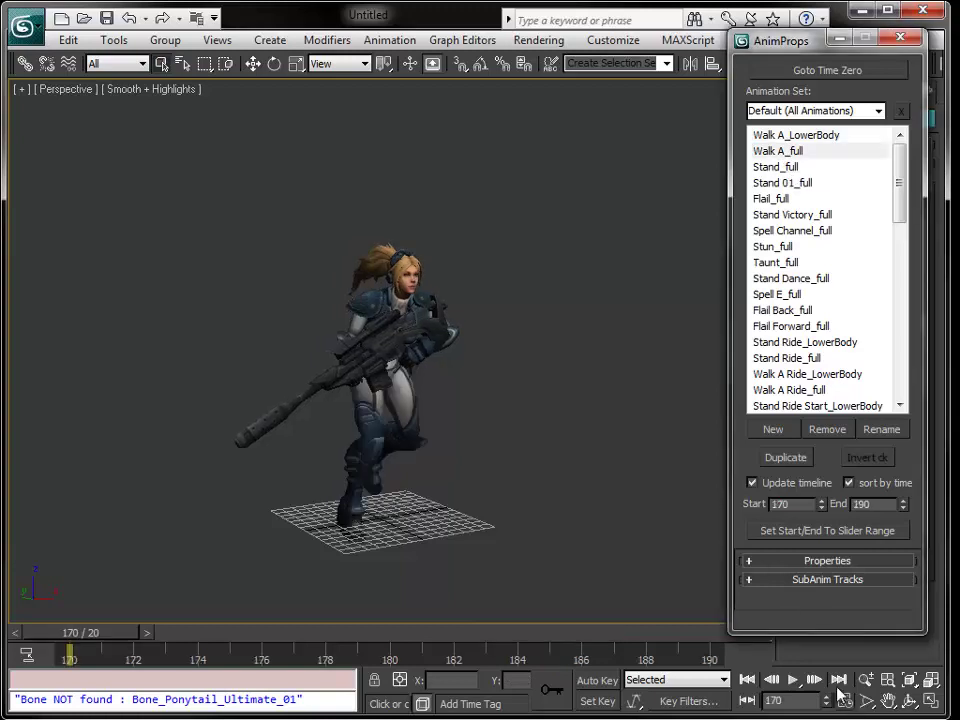
left_click(793, 680)
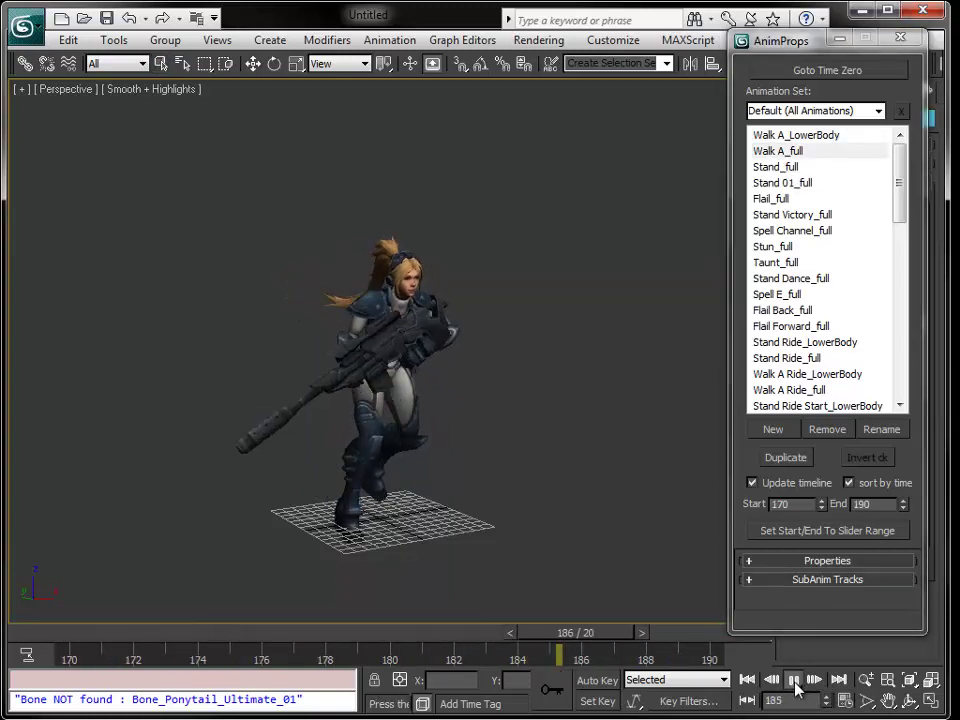
left_click(794, 680)
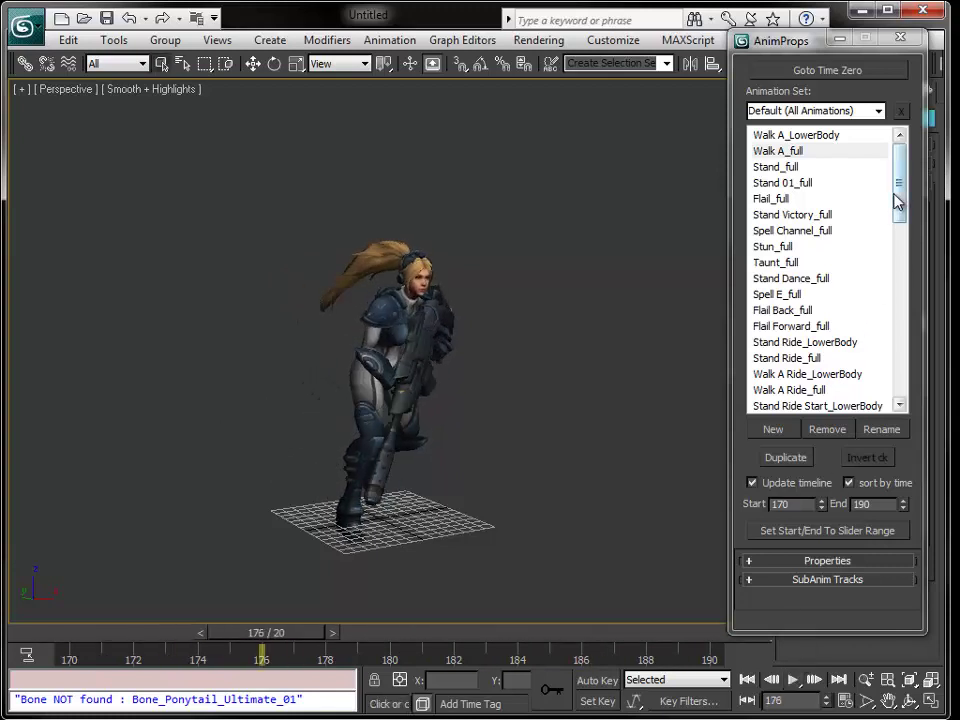
Select the Spell A_full animation further down the list, play it with Nova seen close up, and stop playback.
left_click_drag(898, 200, 898, 318)
left_click(766, 199)
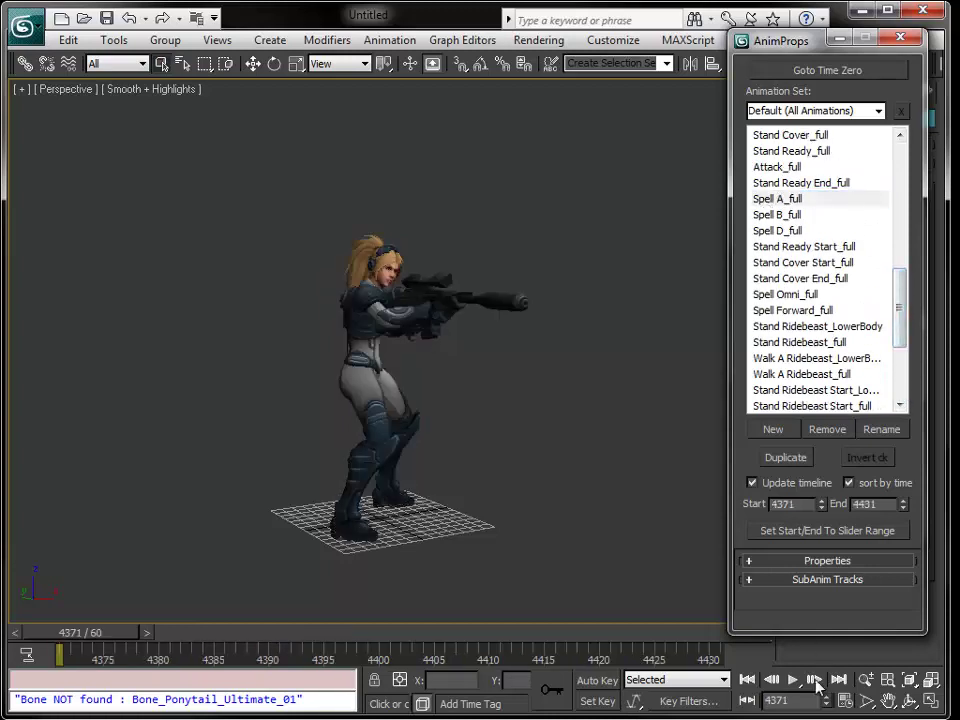
left_click(793, 680)
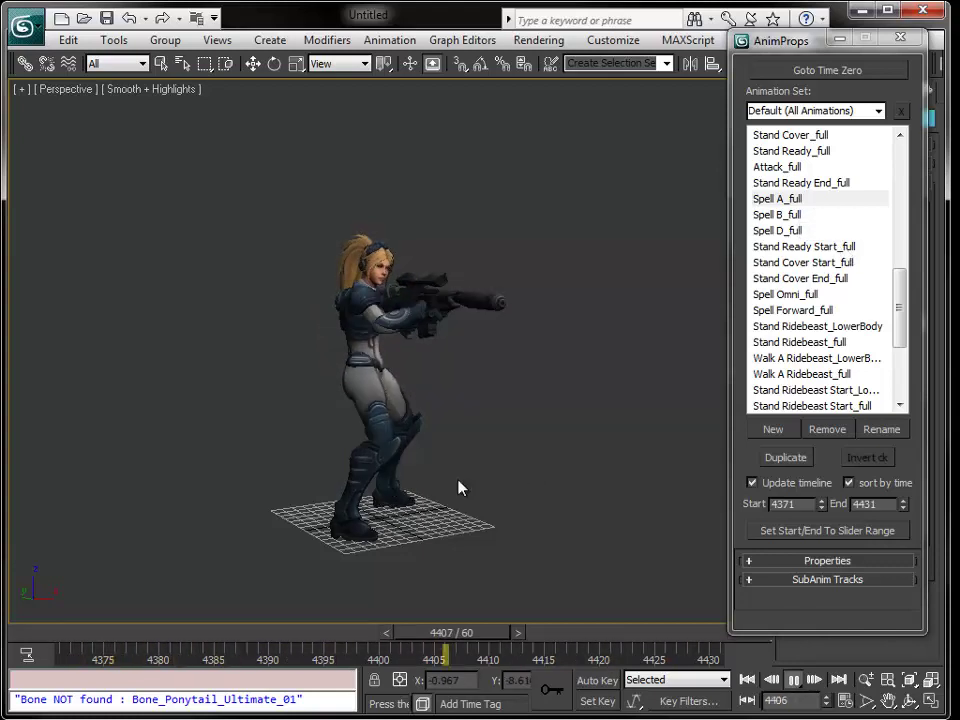
scroll(452, 460, "up", 5)
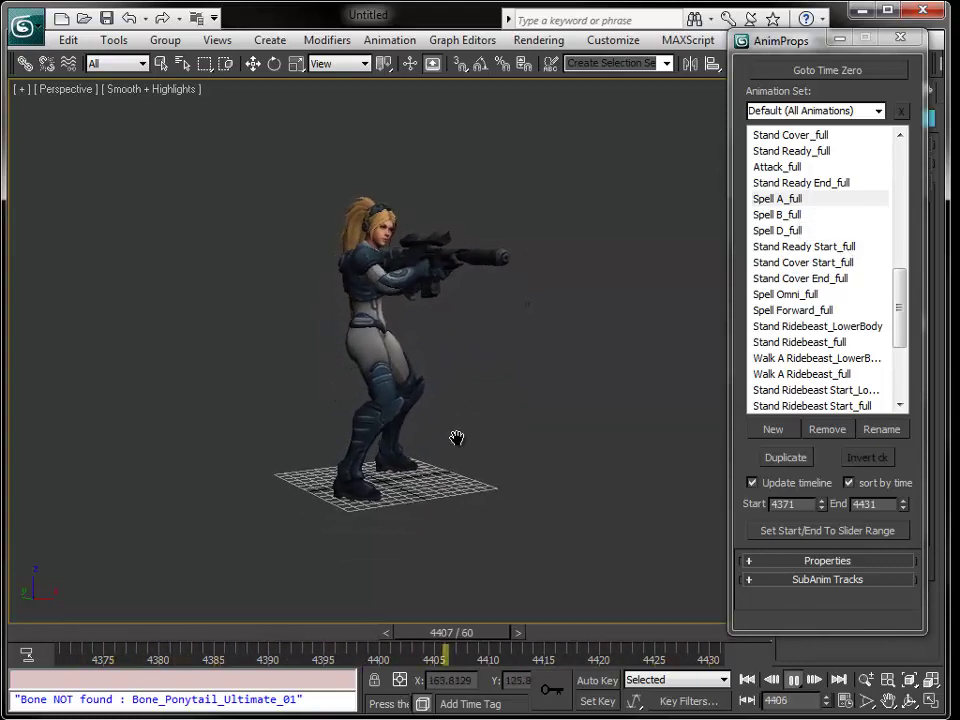
scroll(458, 472, "up", 4)
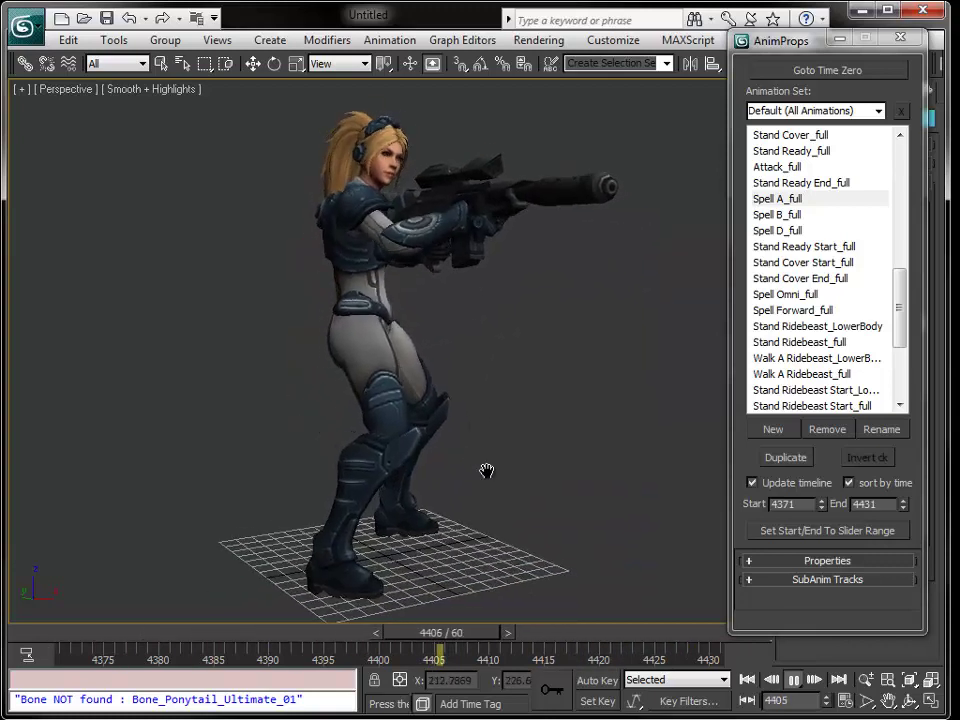
left_click(794, 682)
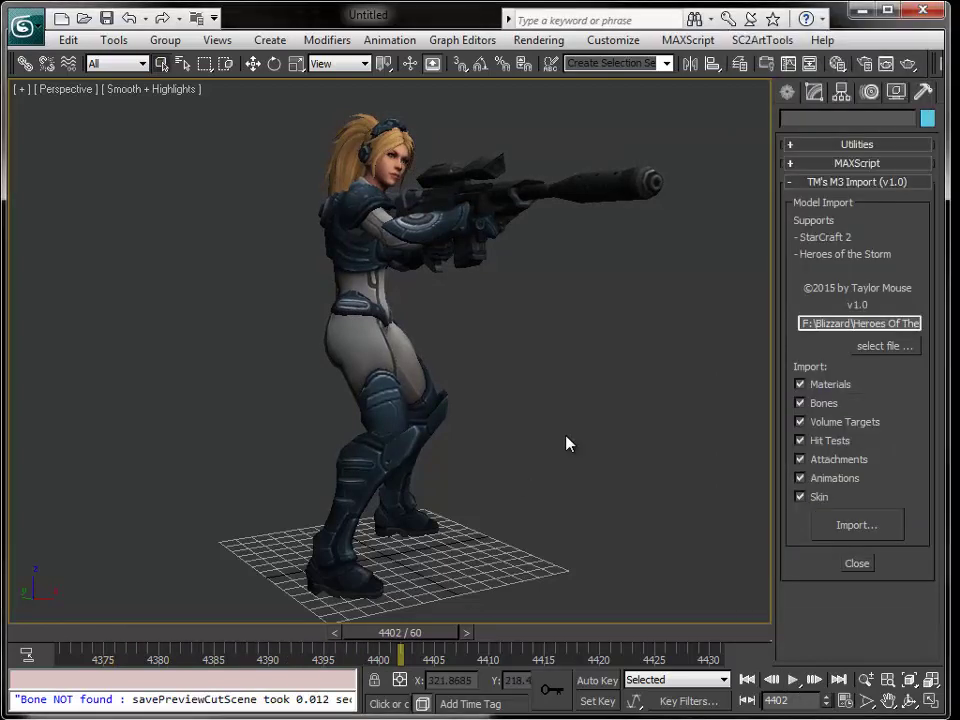
left_click(760, 42)
mouse_move(789, 91)
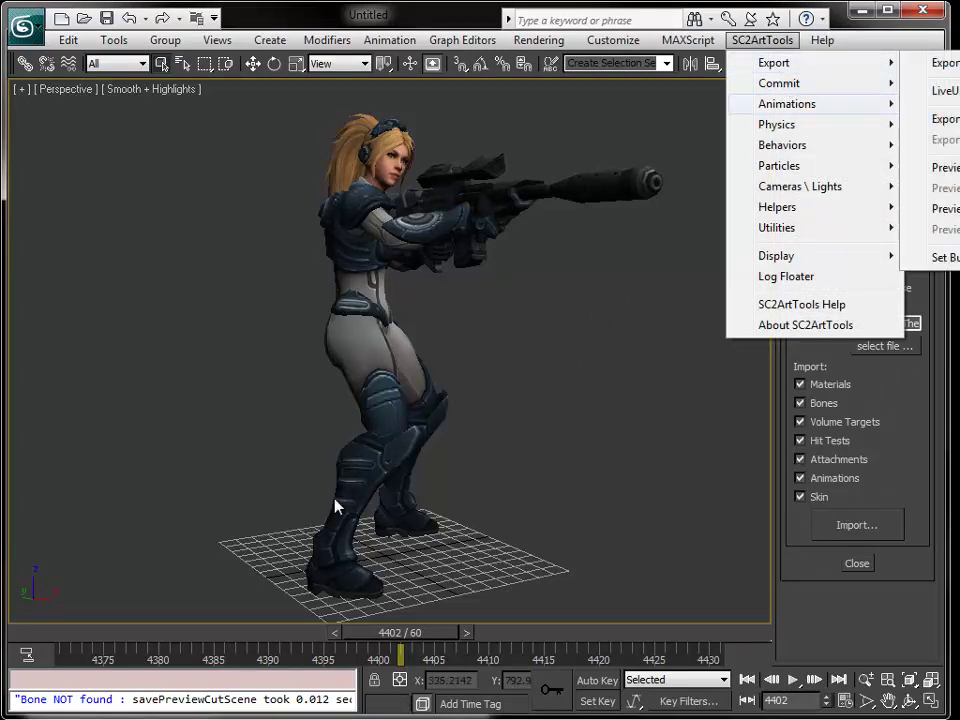
left_click(594, 399)
left_click(763, 40)
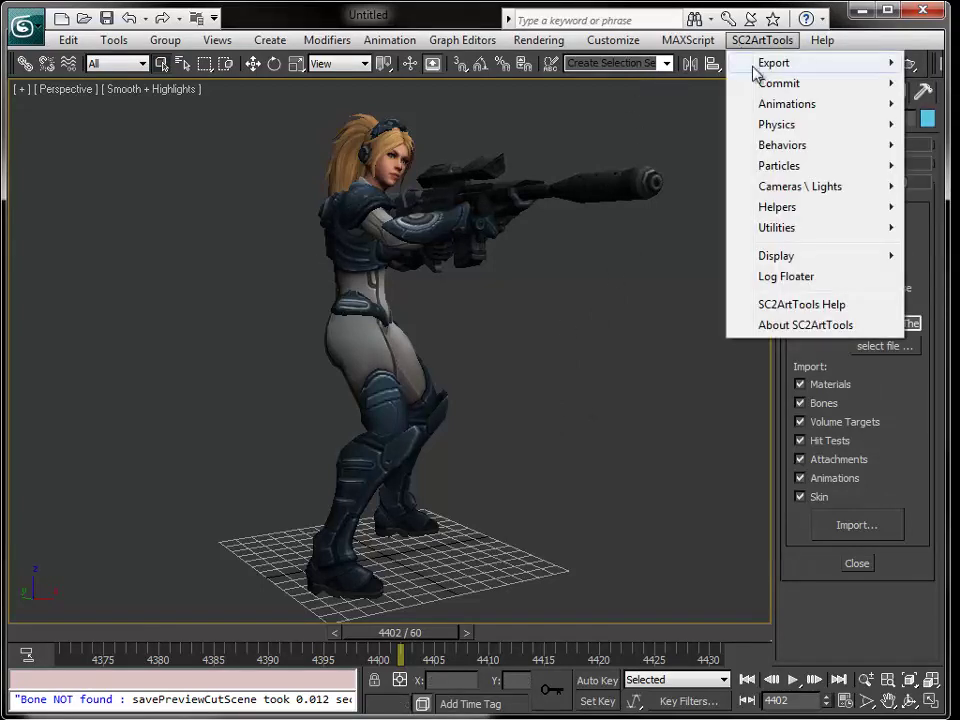
mouse_move(757, 66)
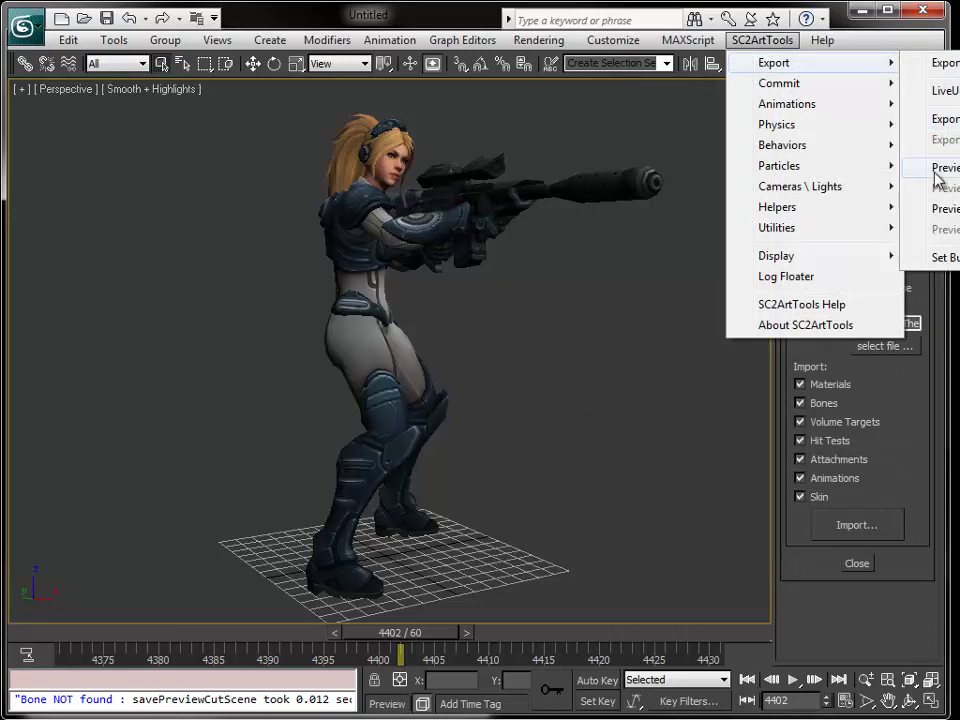
left_click(579, 472)
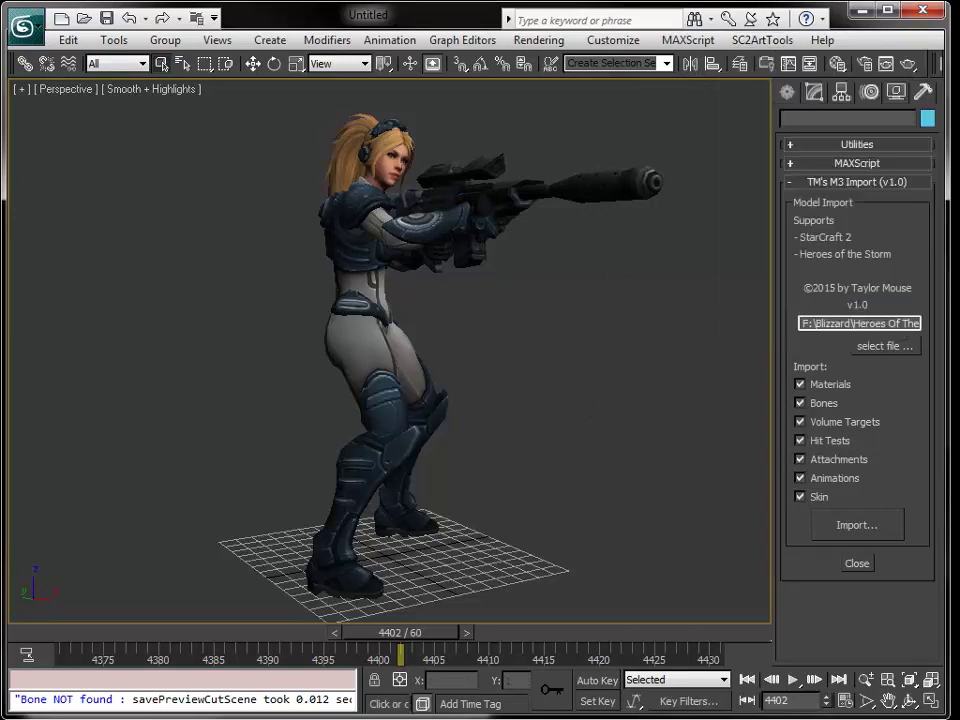